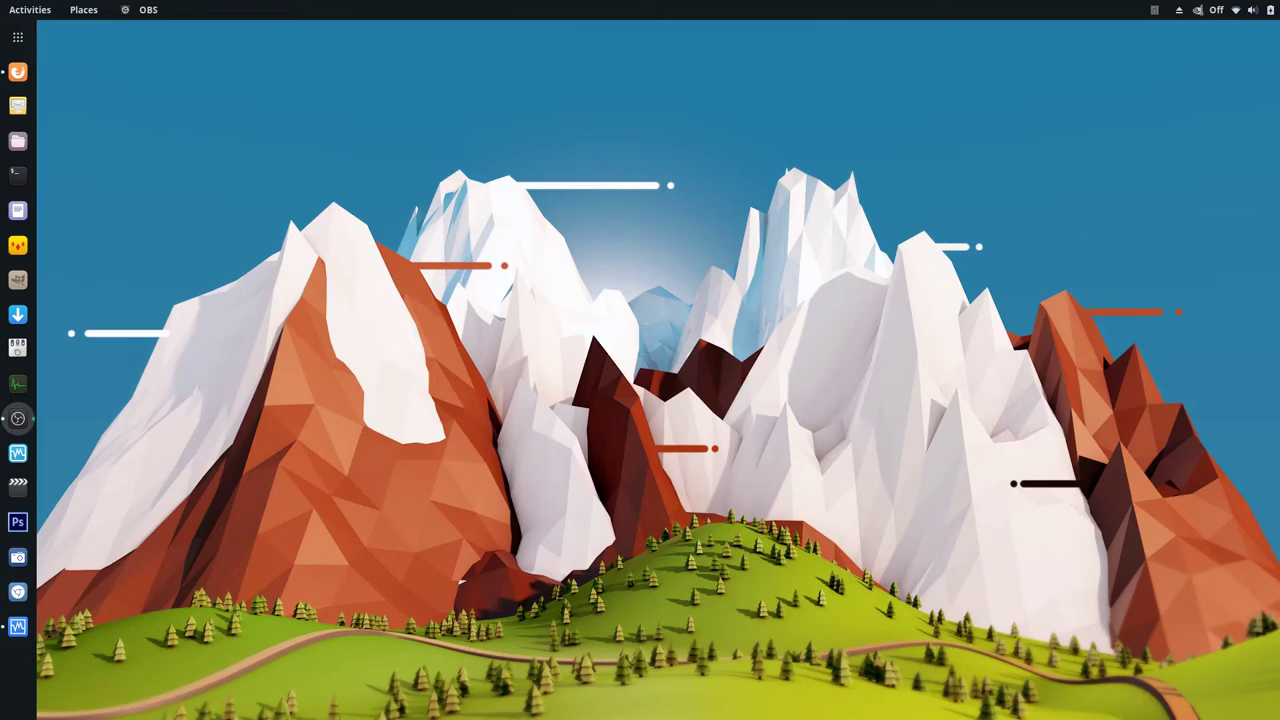
Open VirtualBox Manager, move it to the upper left, and bring the Firefox Pop!_OS page forward.
left_click(18, 628)
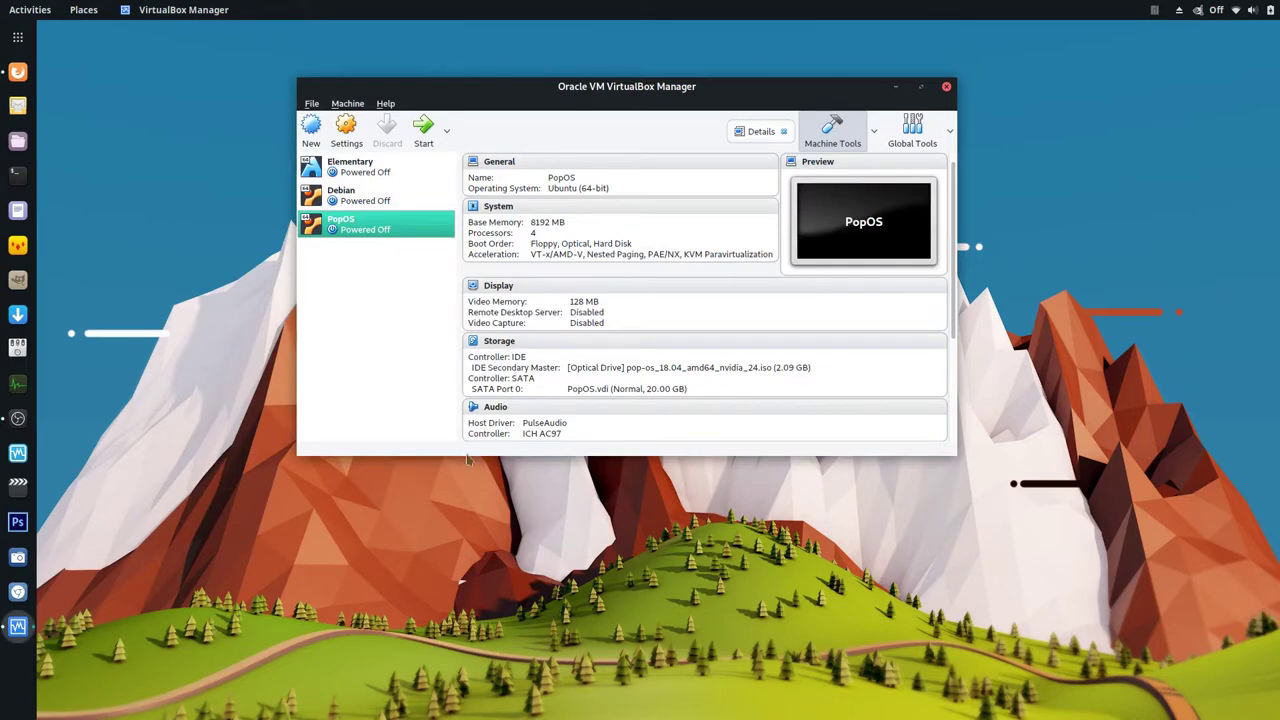
left_click_drag(638, 87, 425, 60)
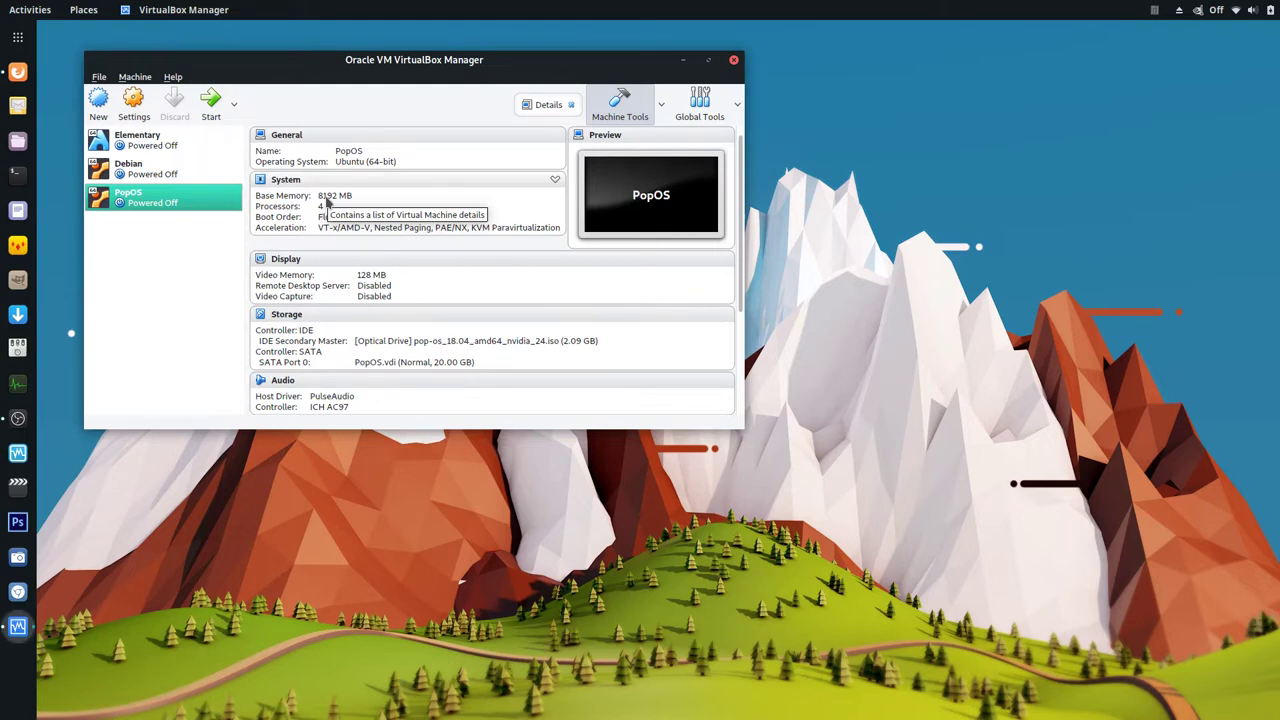
left_click(18, 72)
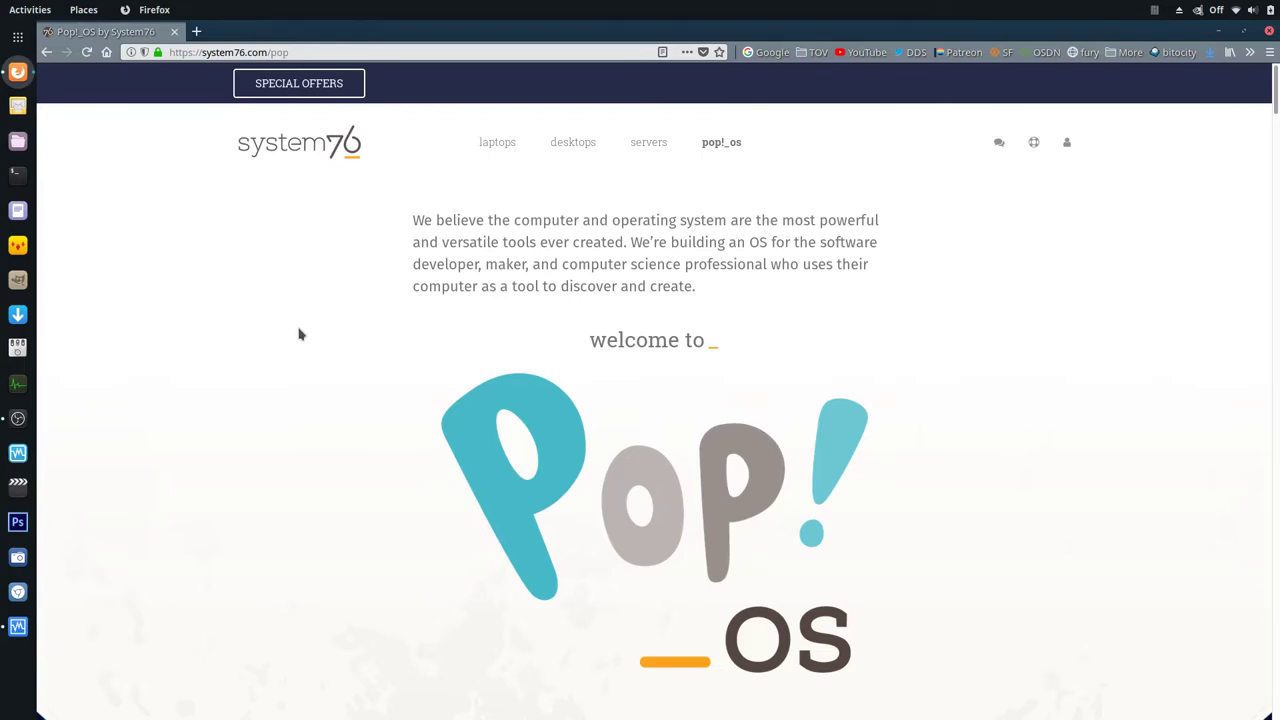
Scroll down the Pop!_OS page and view the Search Everything and Night Light feature demos.
scroll(294, 403, "down", 5)
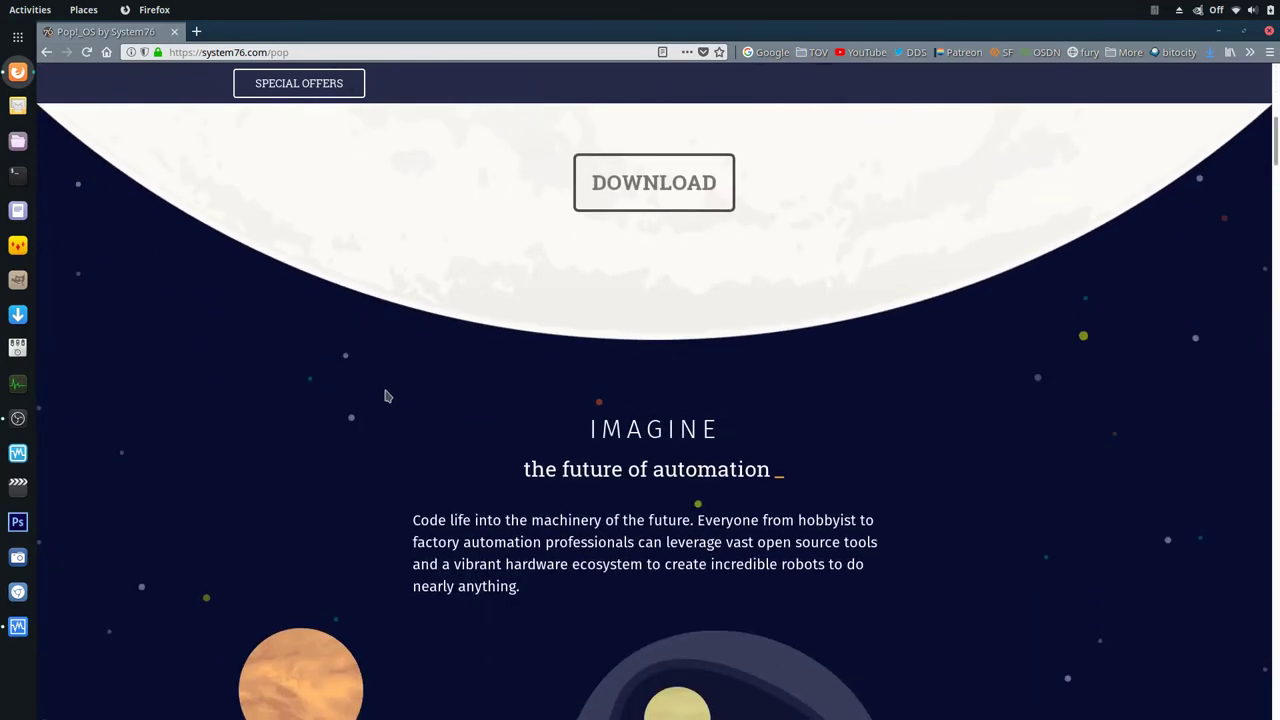
scroll(388, 396, "down", 7)
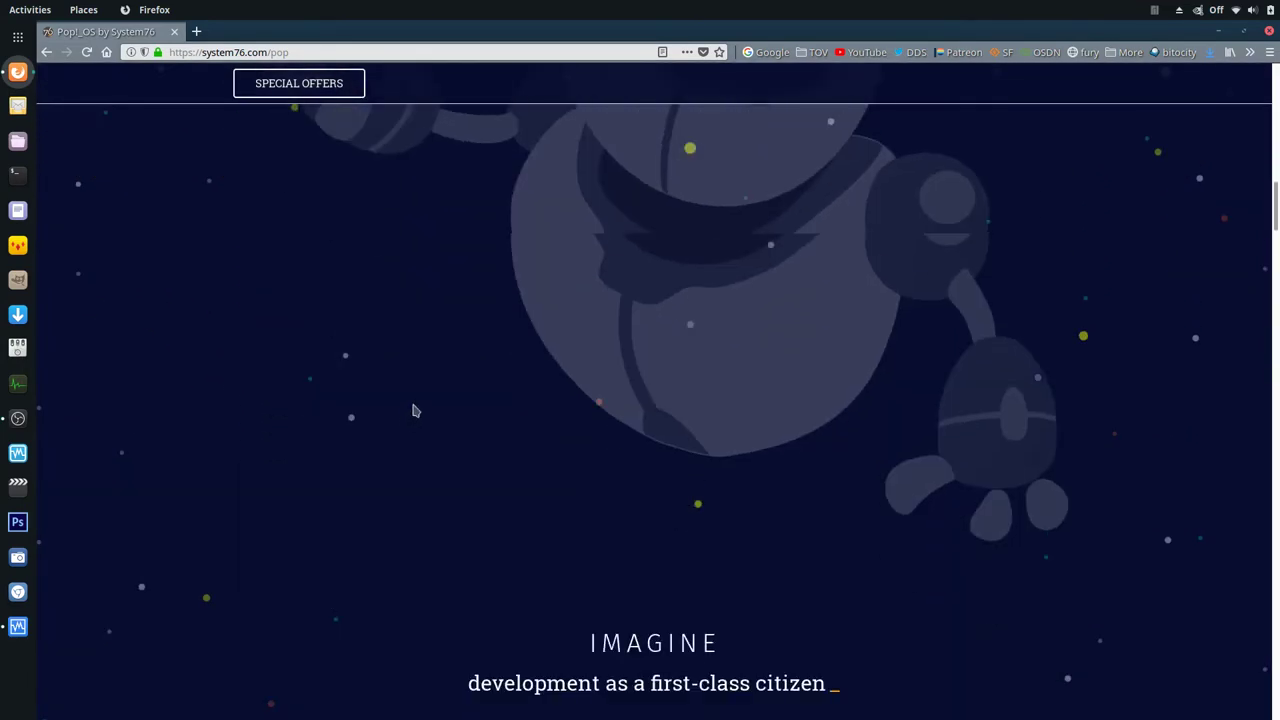
scroll(414, 410, "down", 8)
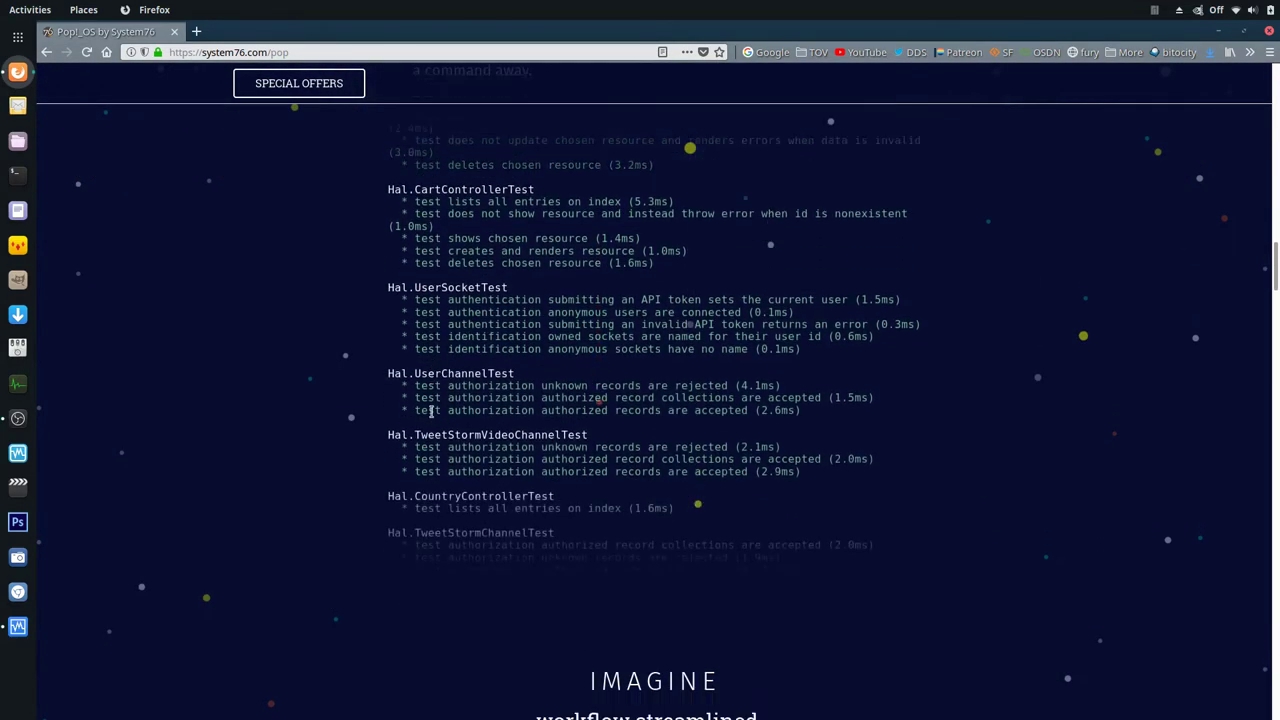
scroll(431, 410, "down", 8)
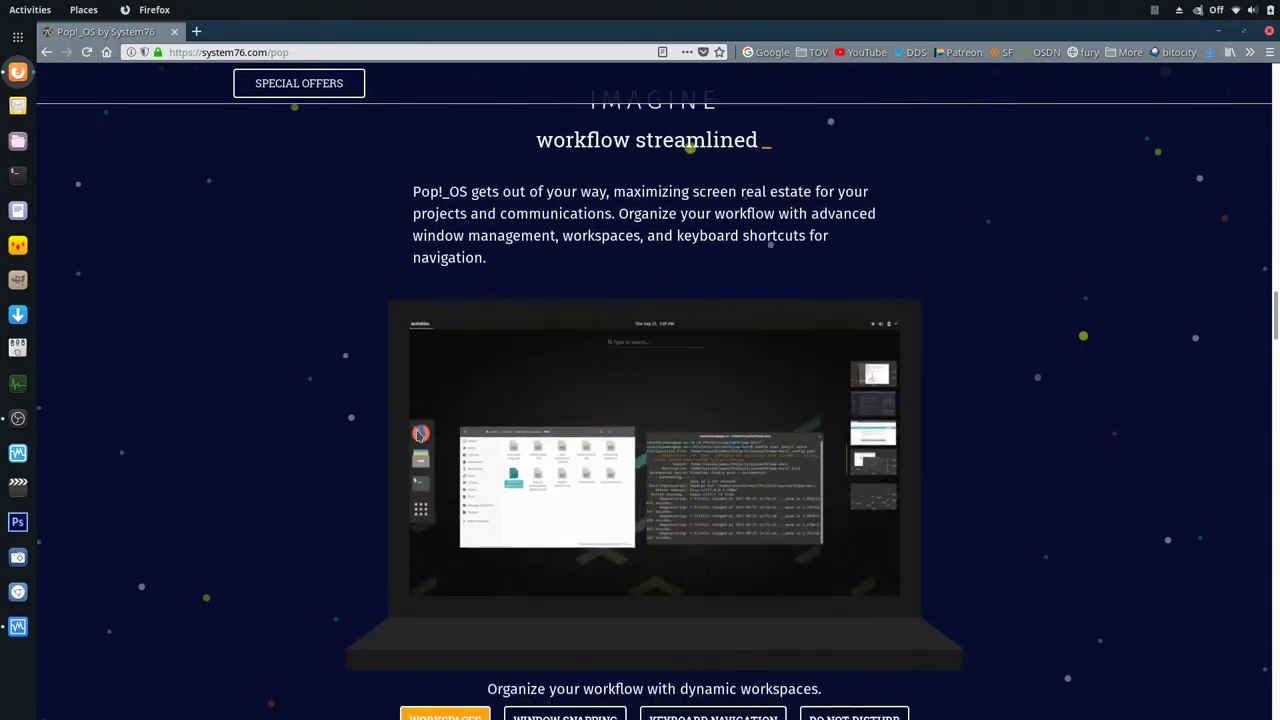
scroll(416, 436, "down", 1)
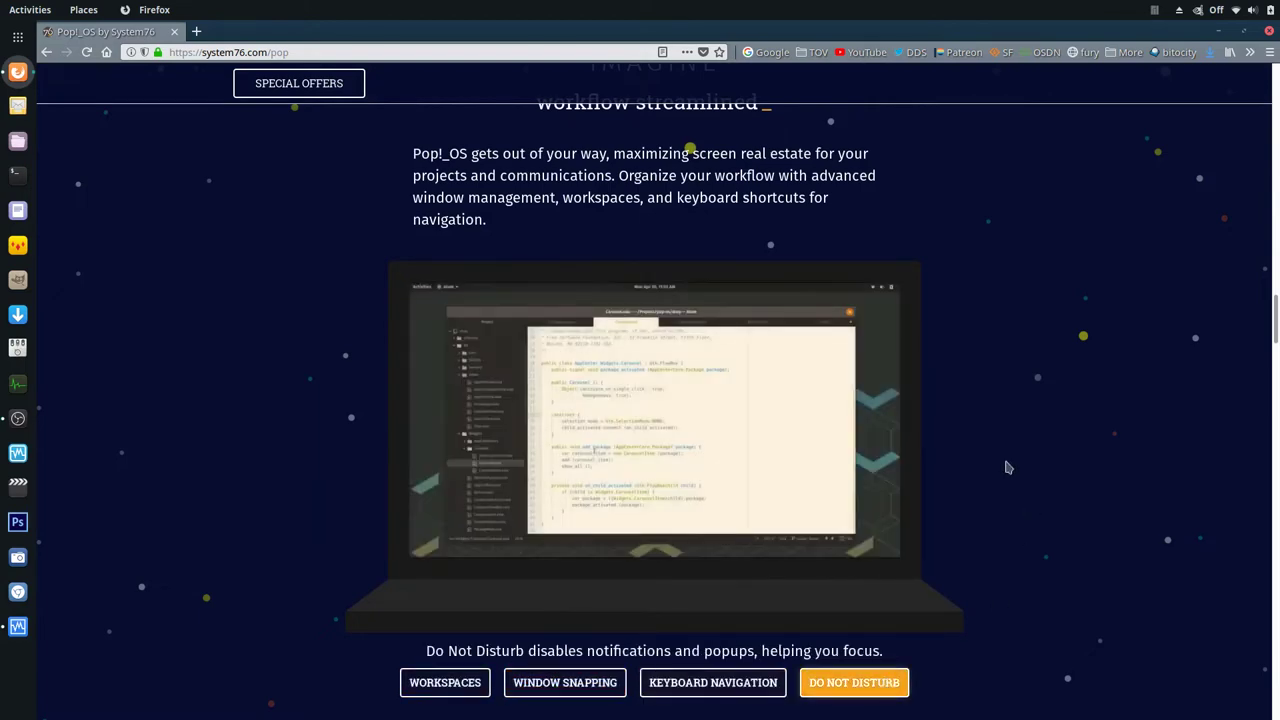
scroll(971, 414, "down", 6)
scroll(975, 411, "down", 6)
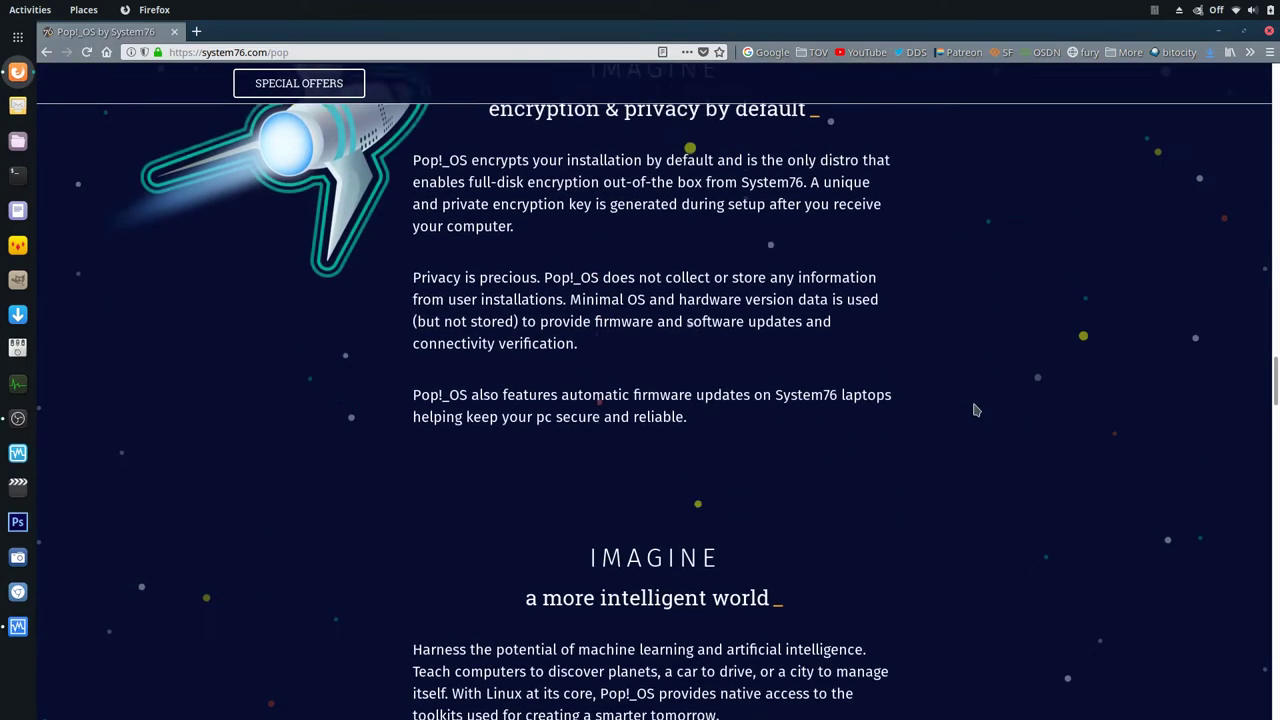
scroll(844, 354, "down", 10)
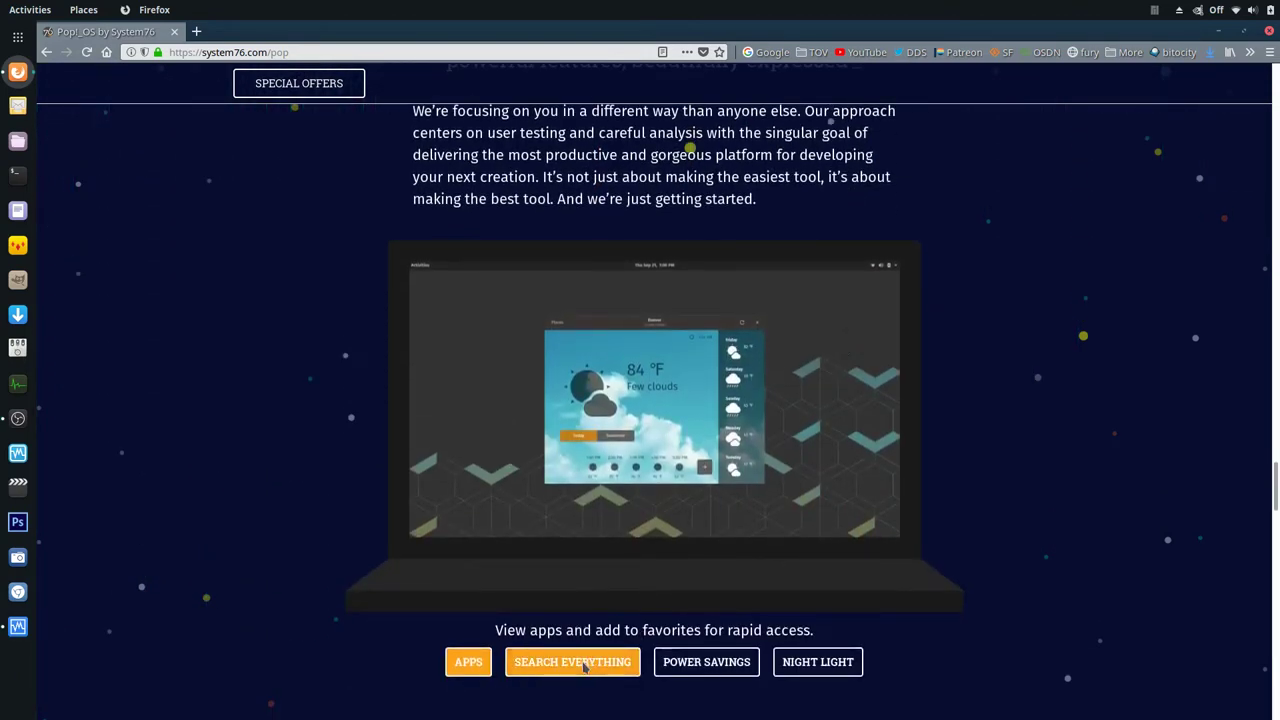
left_click(590, 665)
left_click(790, 656)
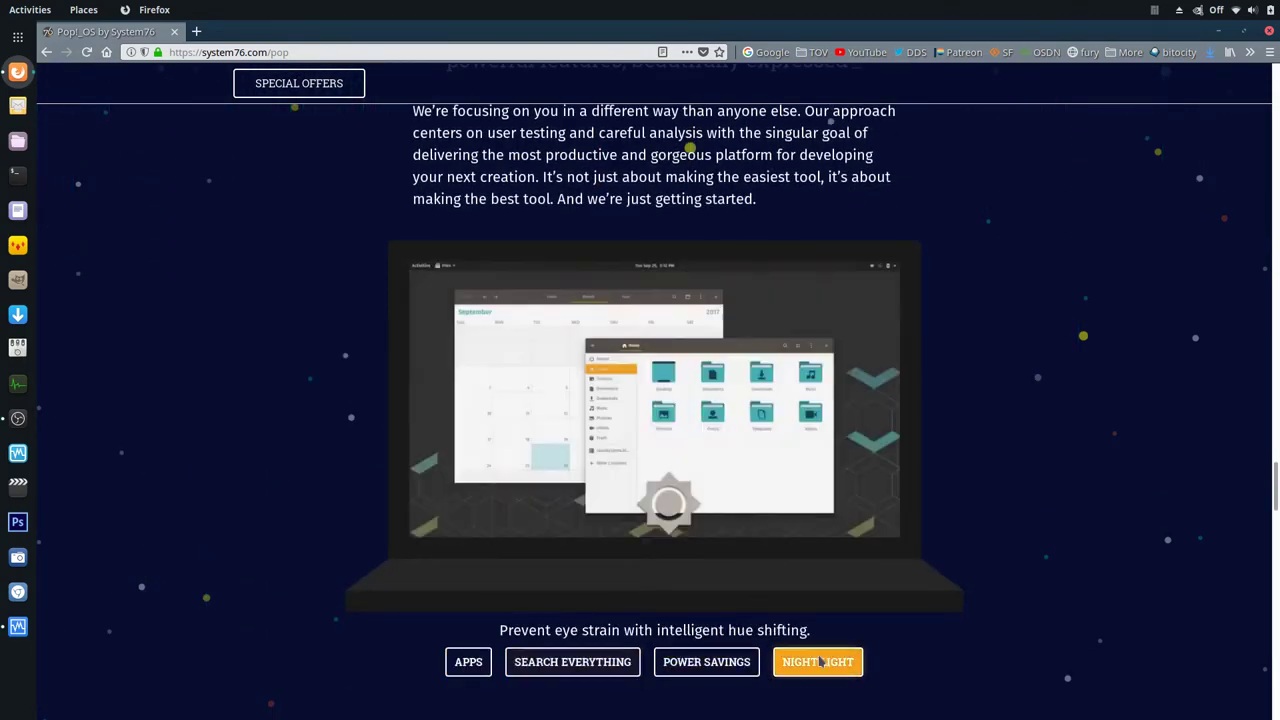
Scroll back through the Pop!_OS page, then close Firefox.
scroll(975, 557, "up", 5)
scroll(975, 557, "up", 6)
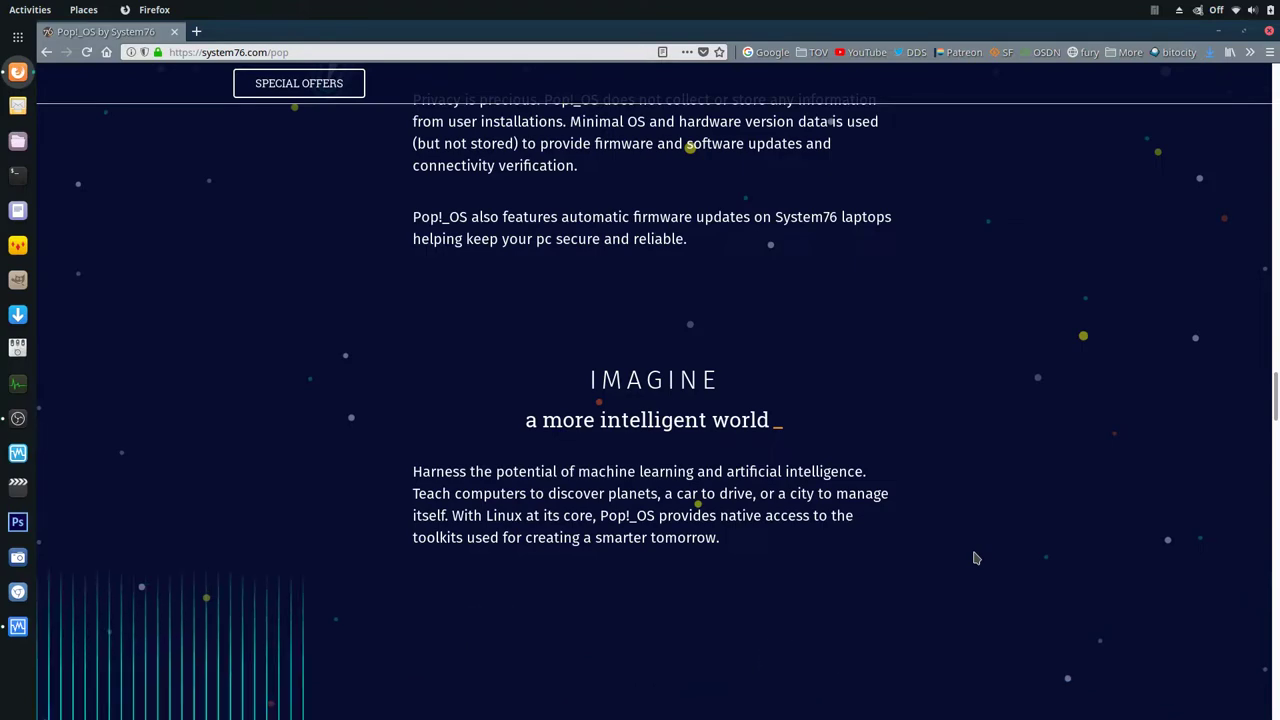
scroll(926, 583, "up", 5)
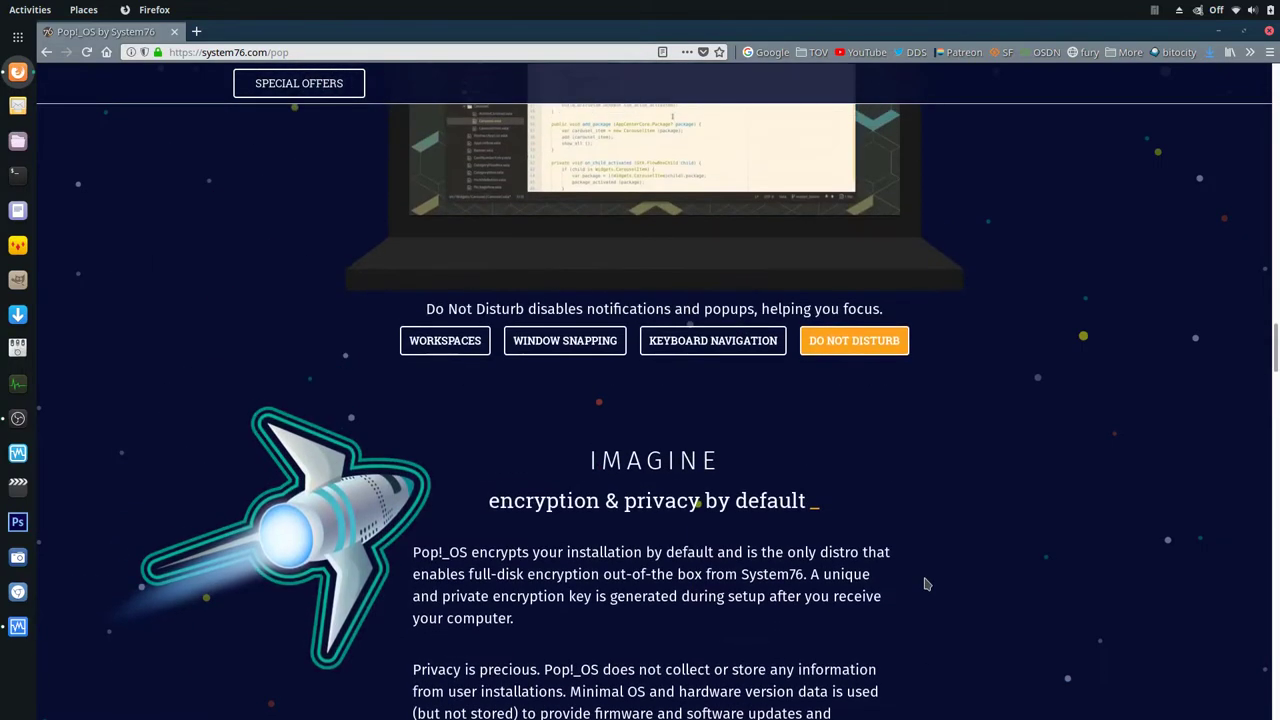
scroll(926, 584, "up", 3)
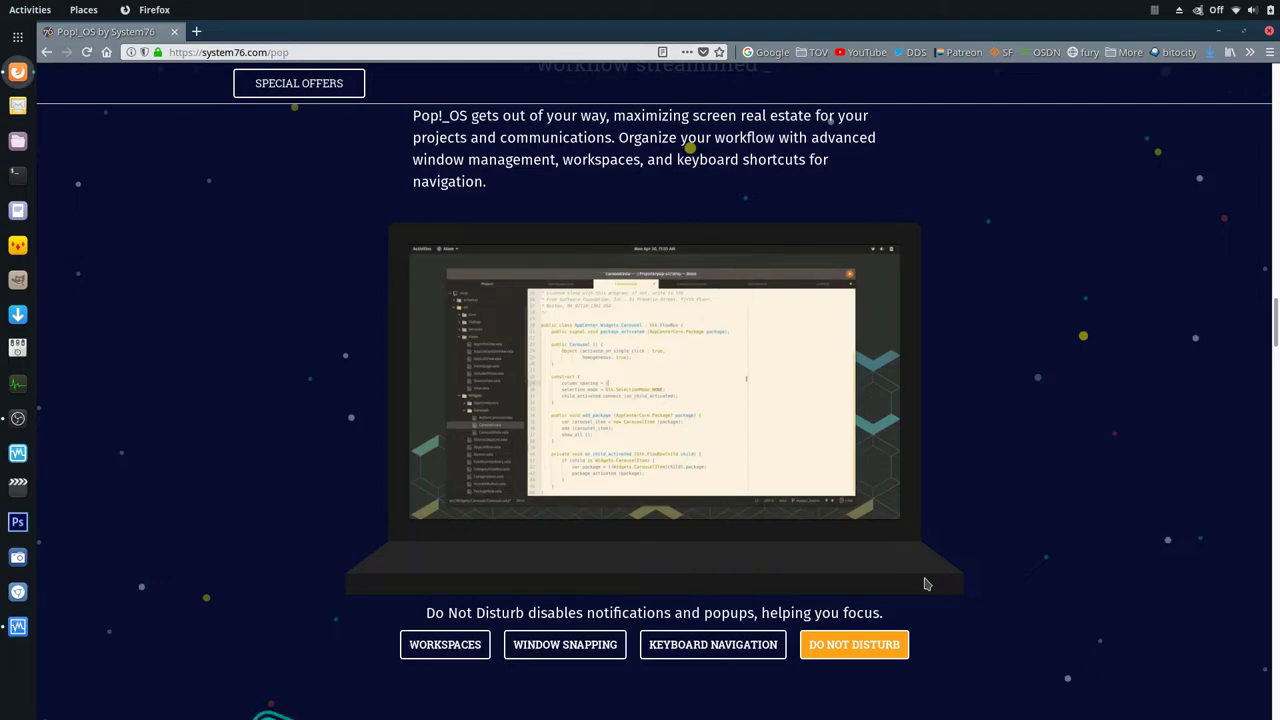
scroll(1024, 436, "down", 5)
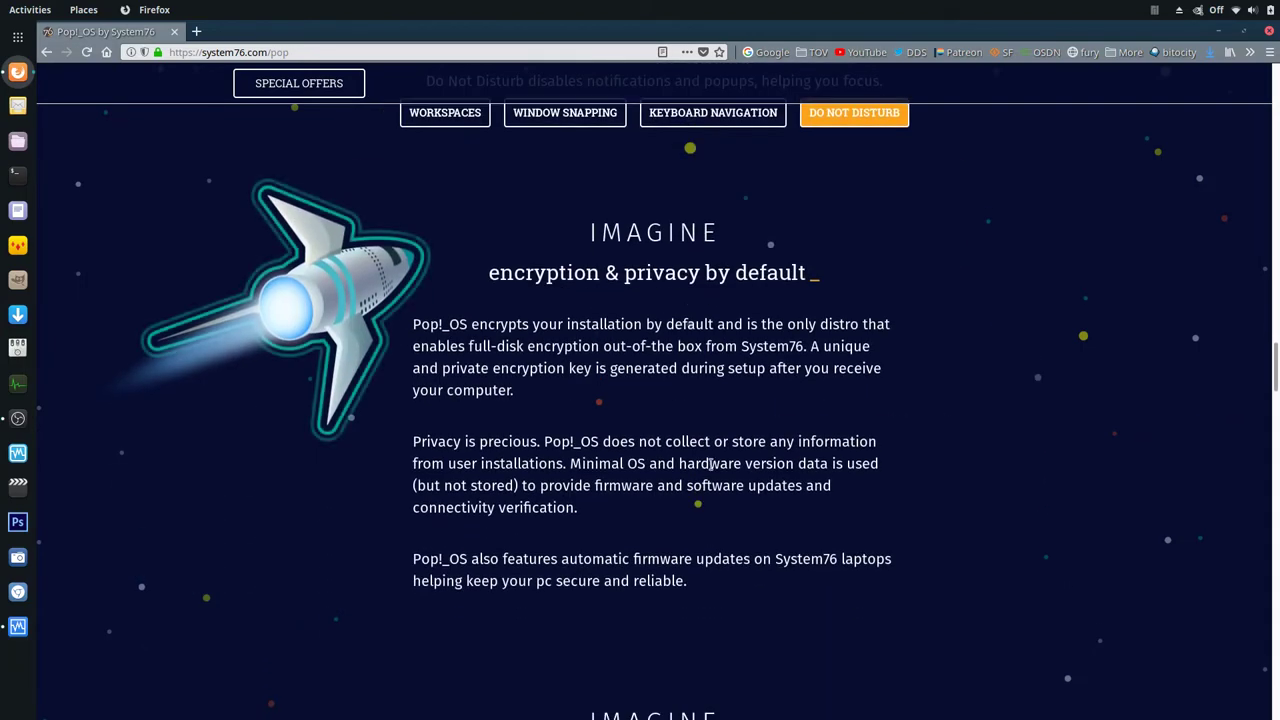
scroll(855, 400, "down", 5)
scroll(855, 421, "down", 10)
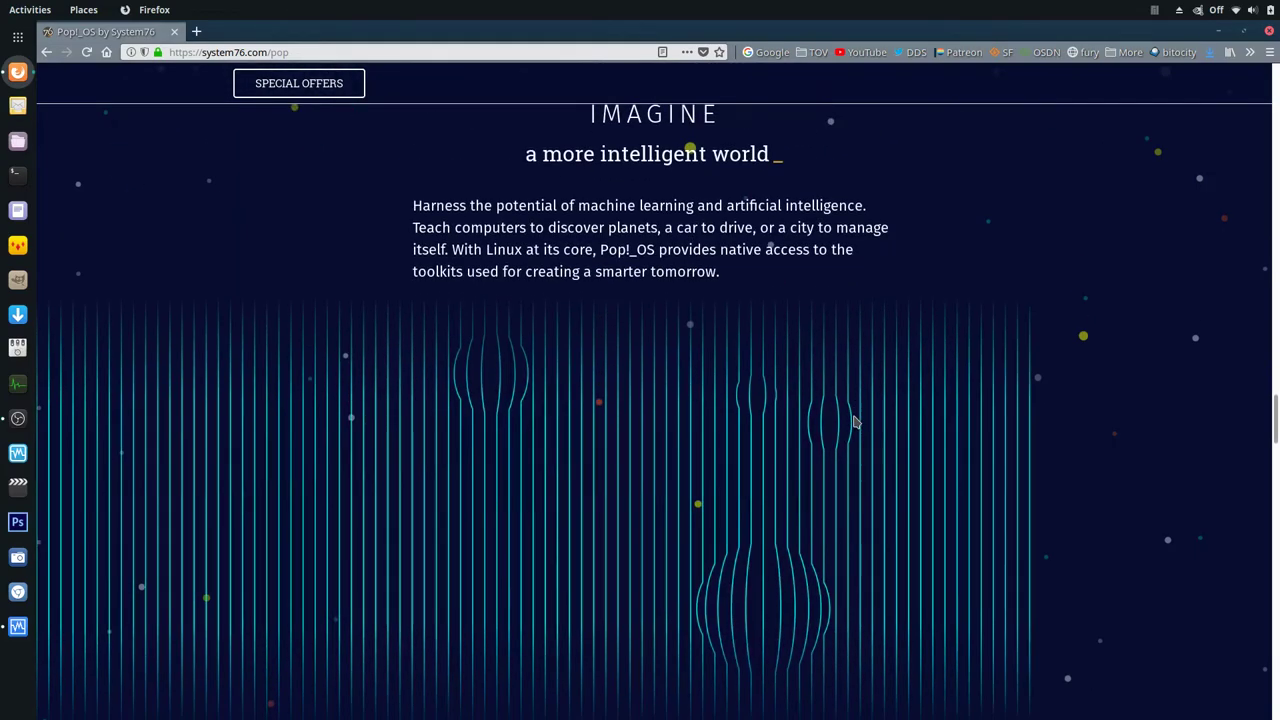
scroll(833, 438, "down", 9)
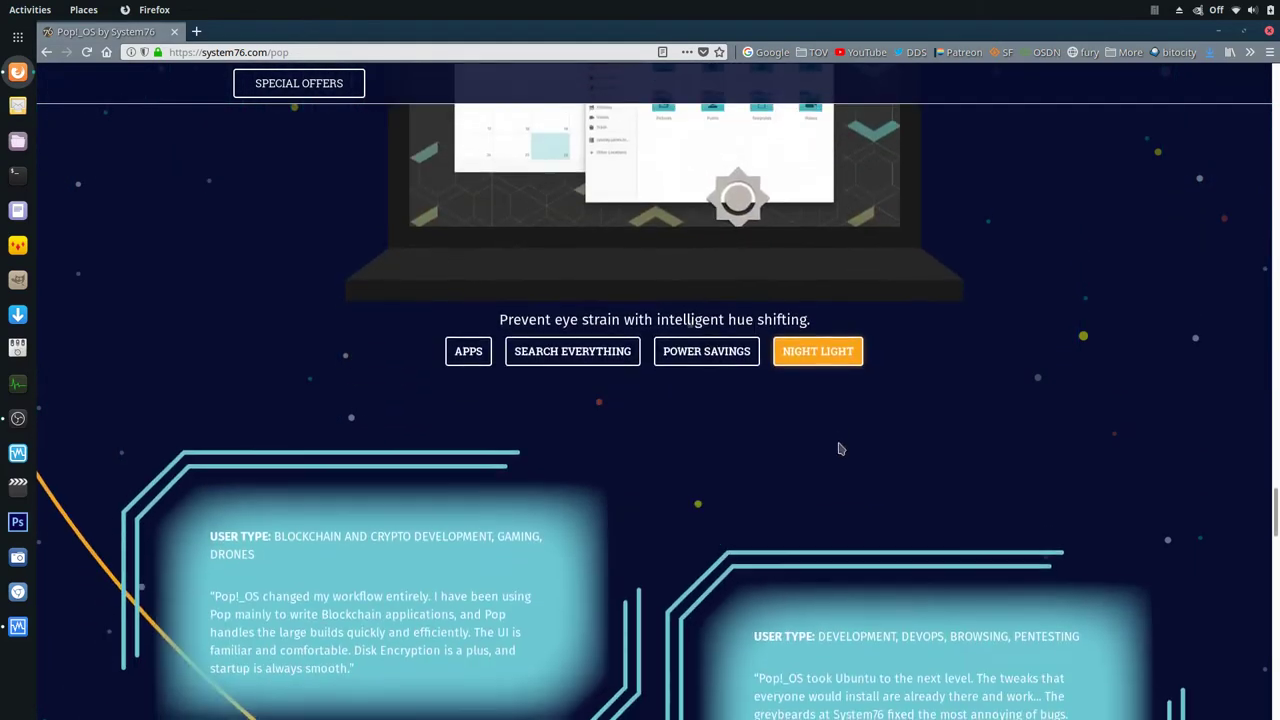
scroll(858, 432, "down", 9)
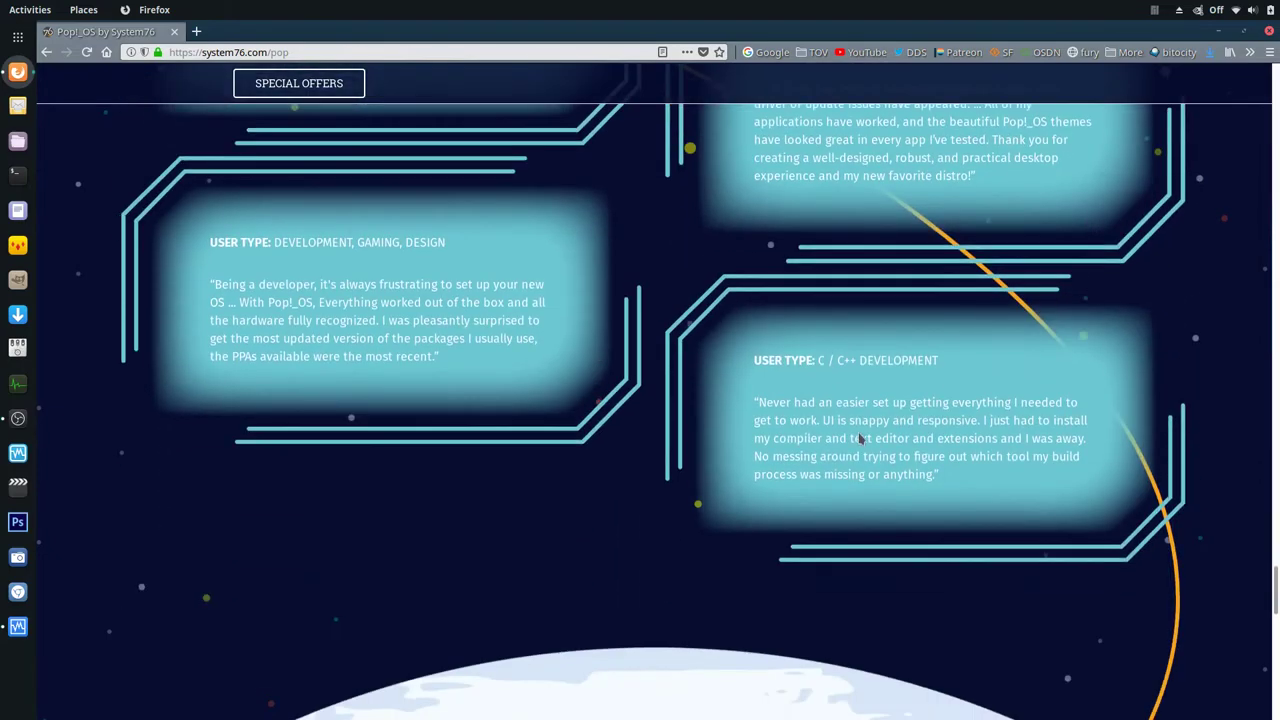
scroll(850, 460, "down", 3)
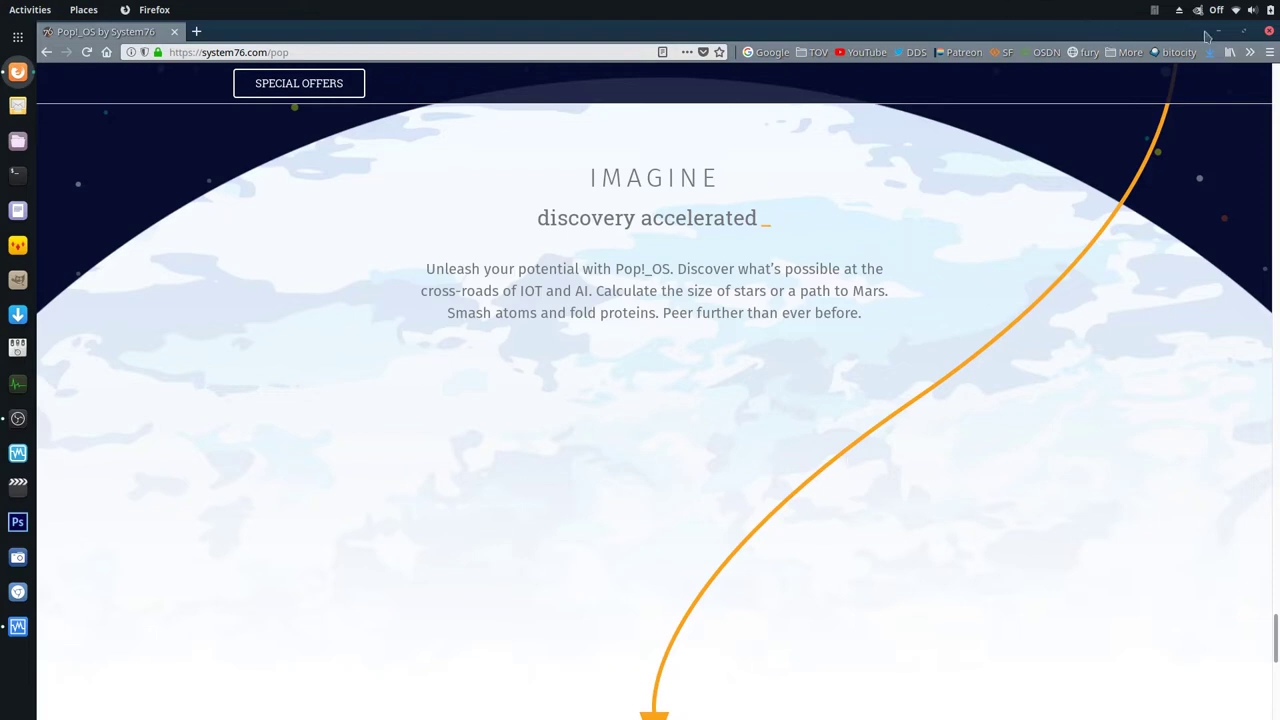
left_click(1268, 31)
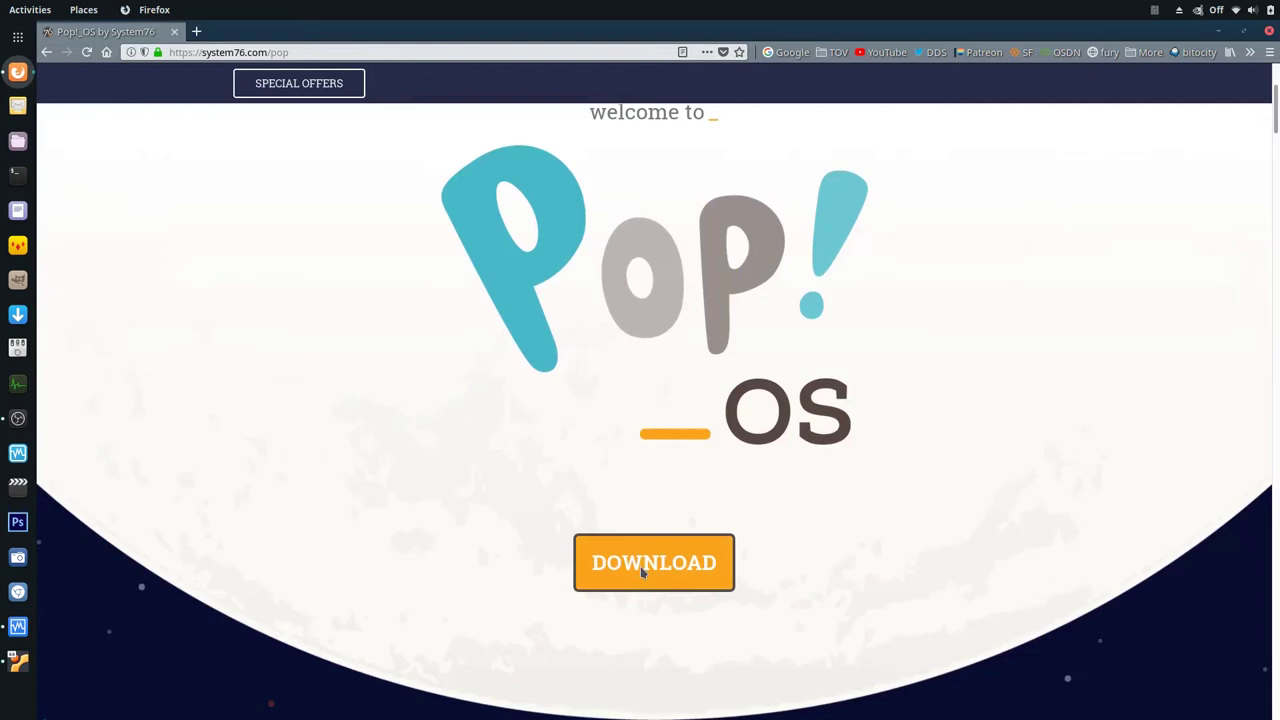
View the Pop!_OS 18.04 download options, then start the PopOS virtual machine.
left_click(643, 570)
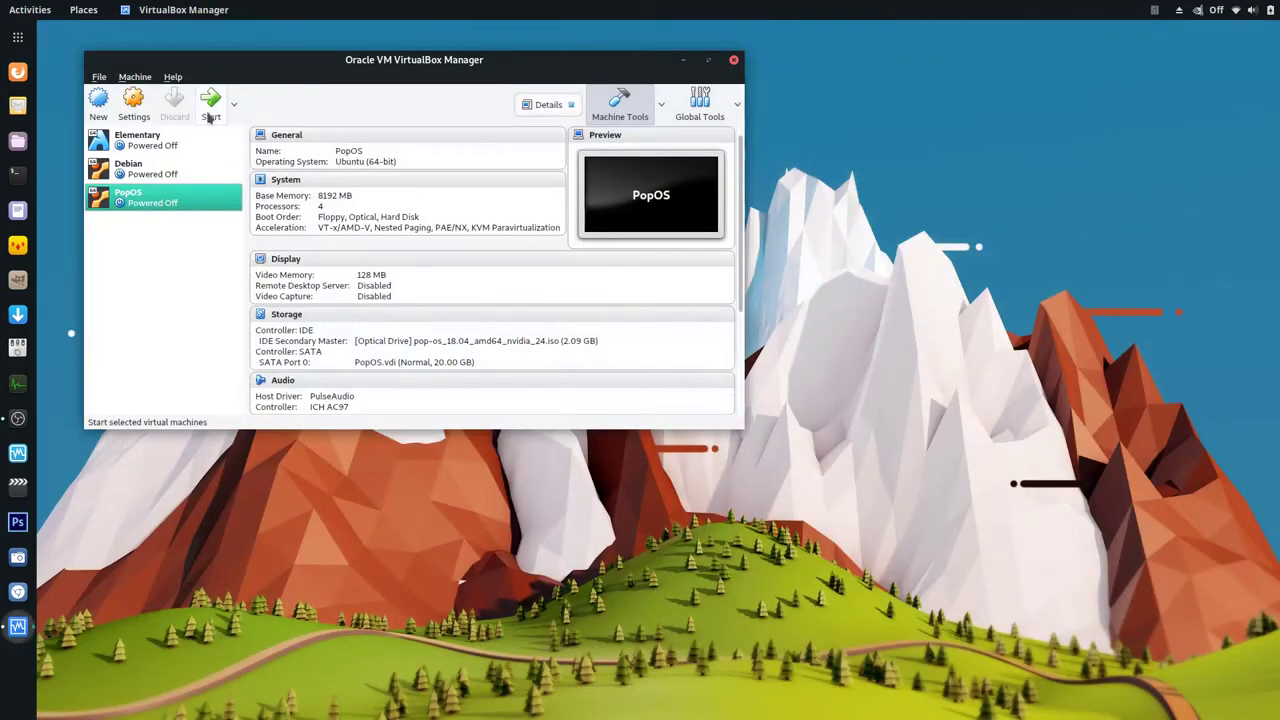
left_click(210, 102)
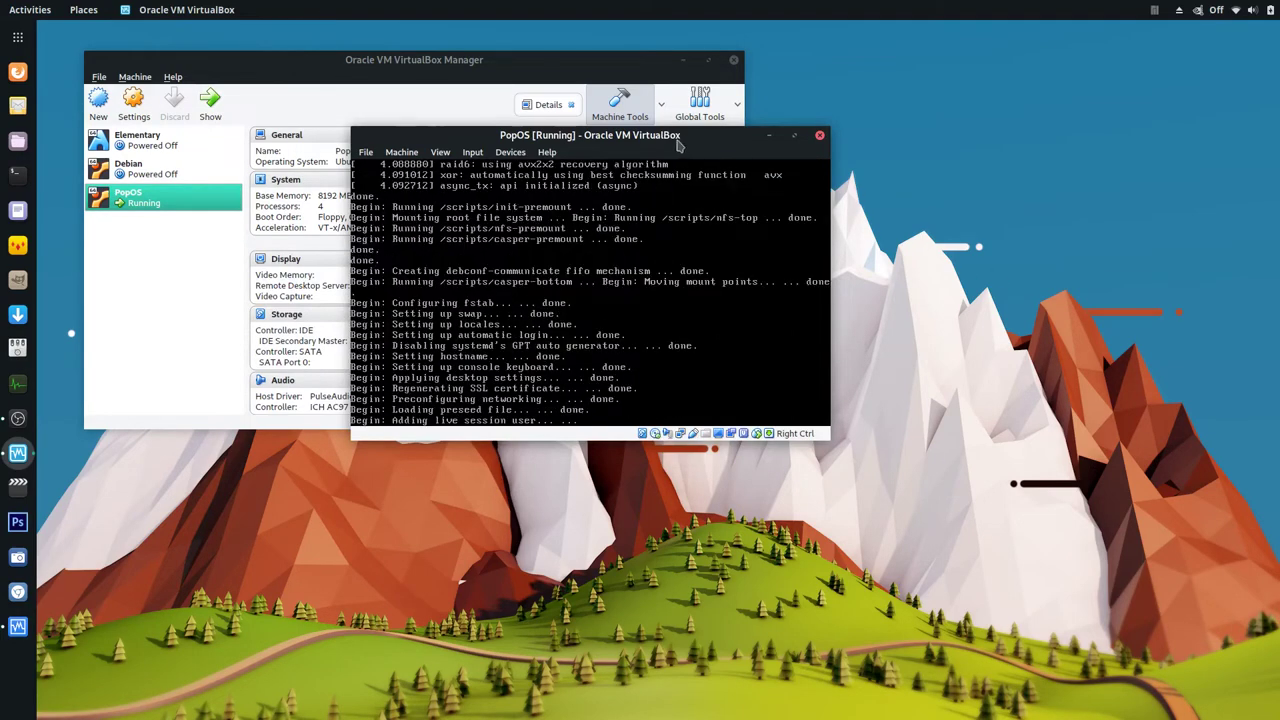
Maximize the PopOS VM window and let it boot to the installer's language step.
left_click_drag(678, 145, 707, 5)
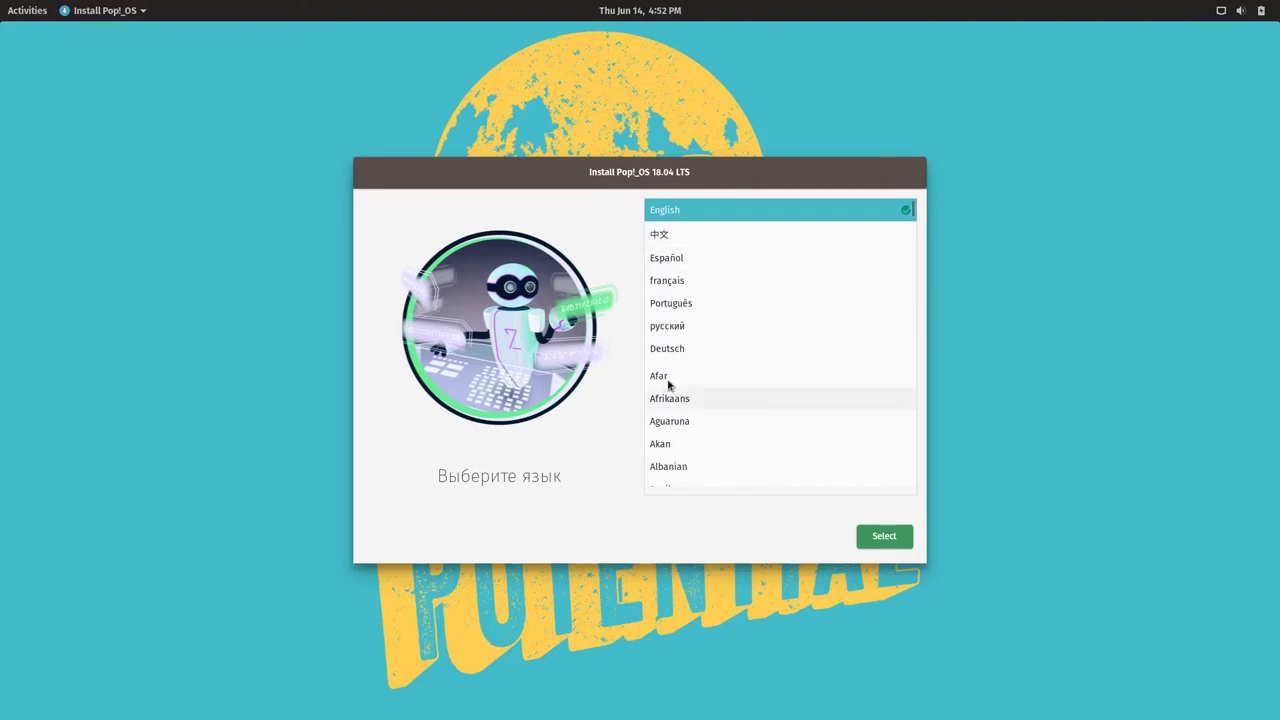
Choose English, United States and the default keyboard layout, then start Try Demo Mode.
left_click(882, 537)
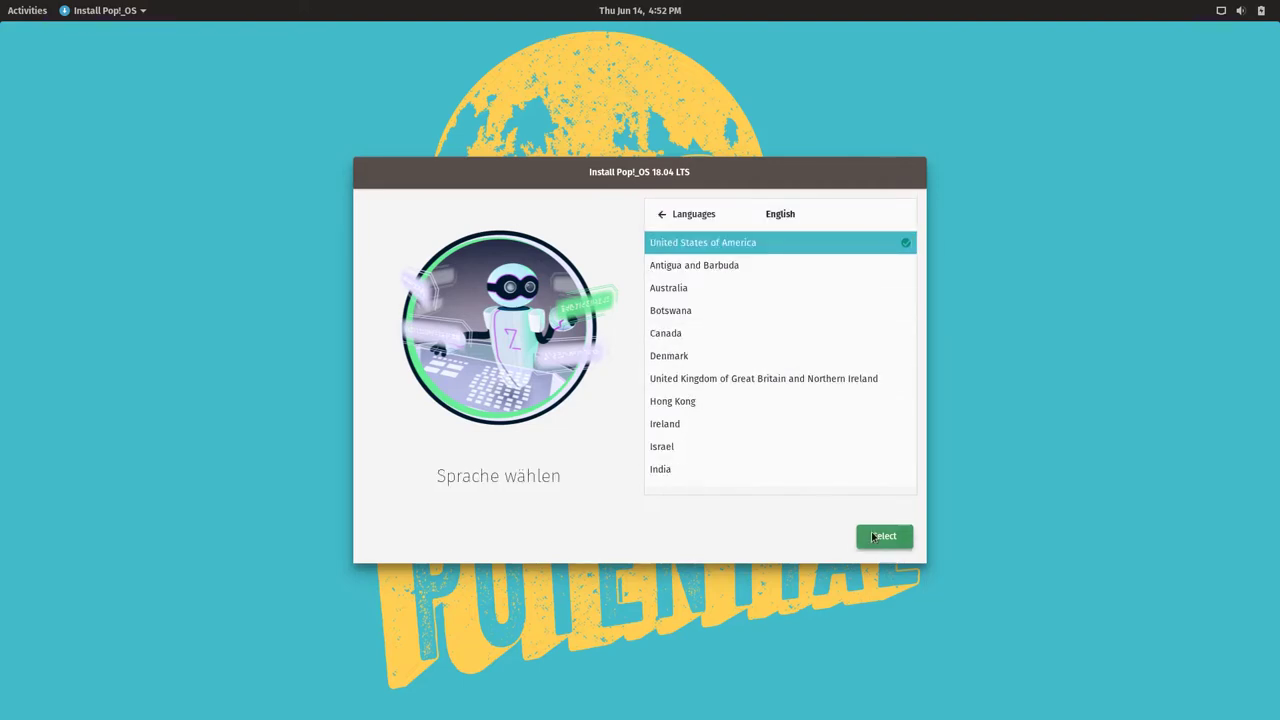
left_click(873, 537)
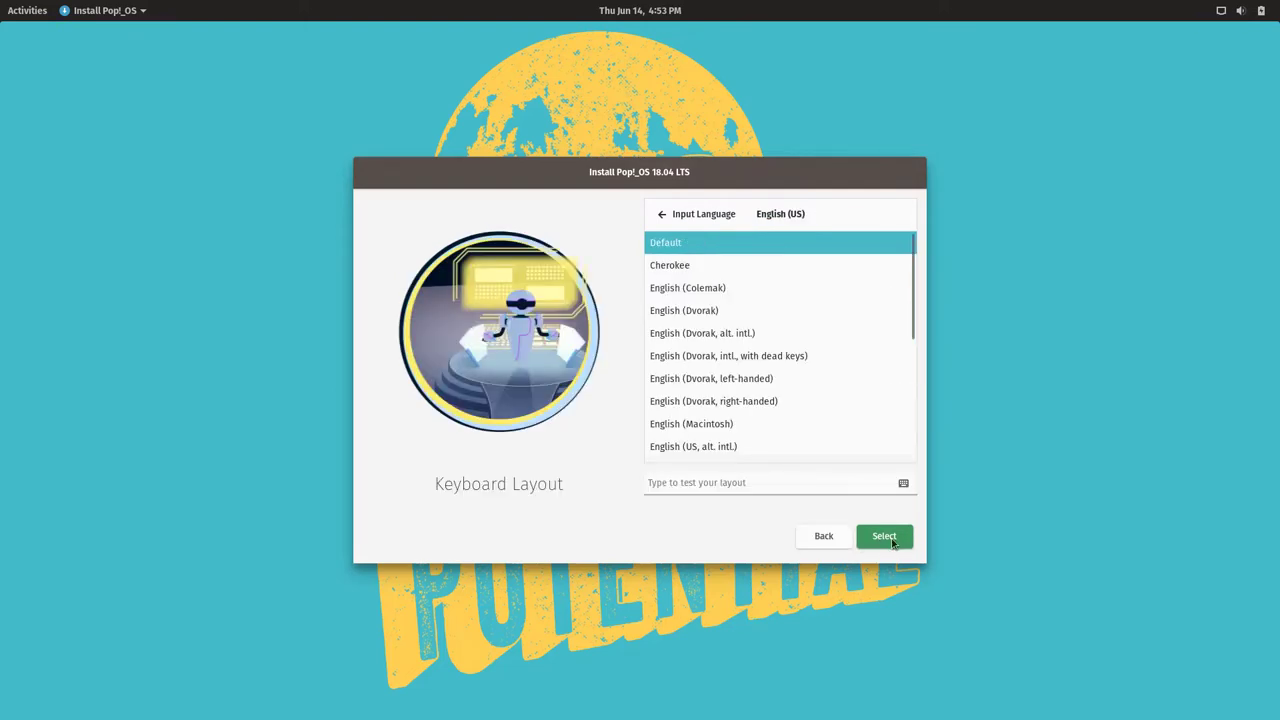
left_click(889, 541)
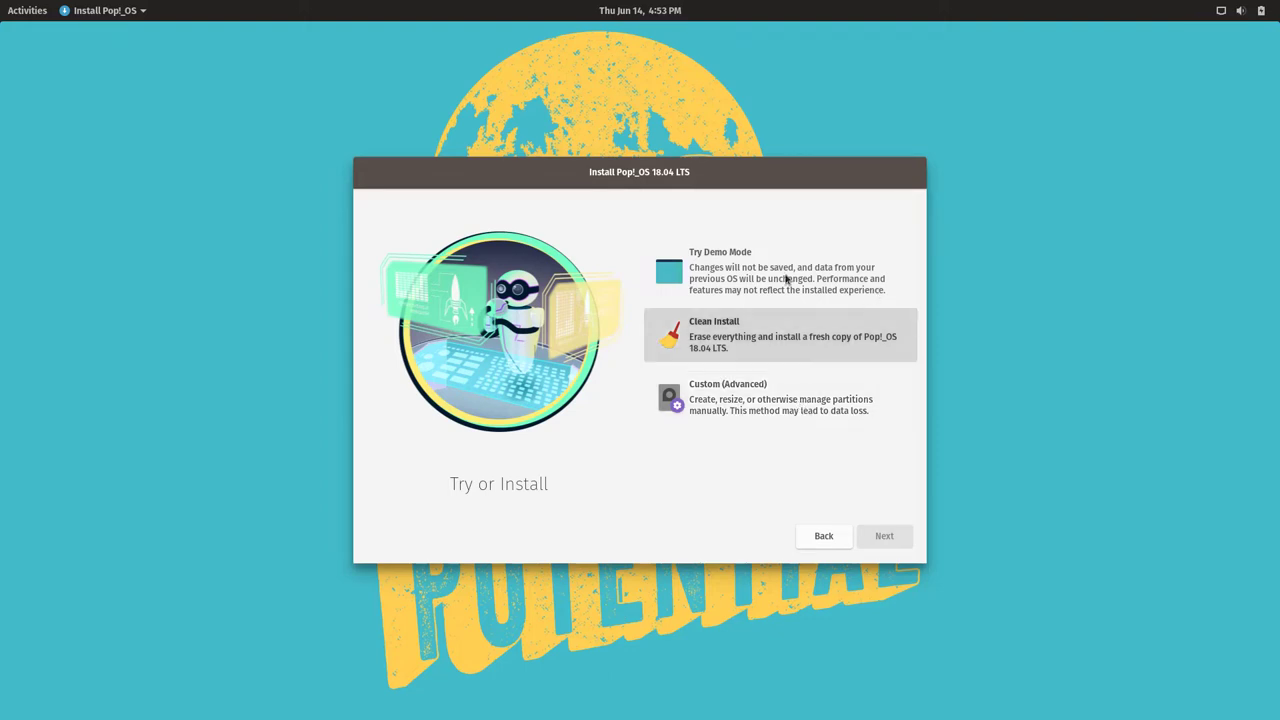
left_click(693, 275)
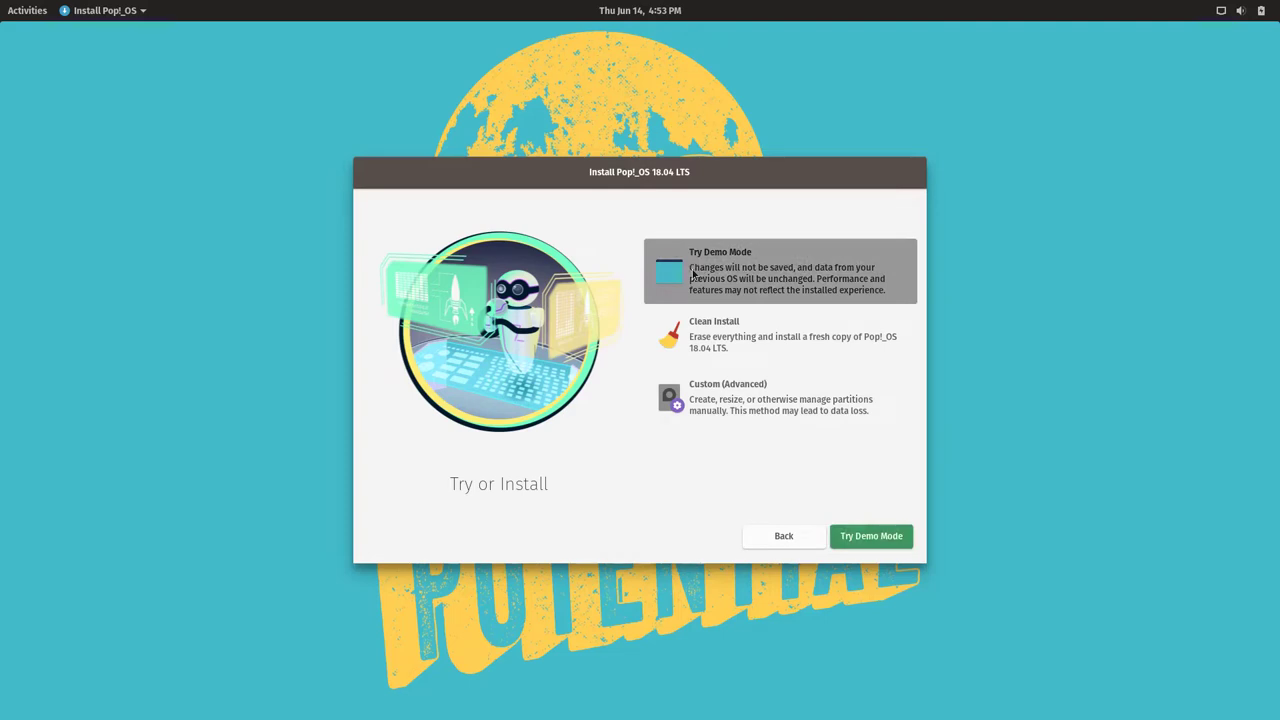
left_click(866, 537)
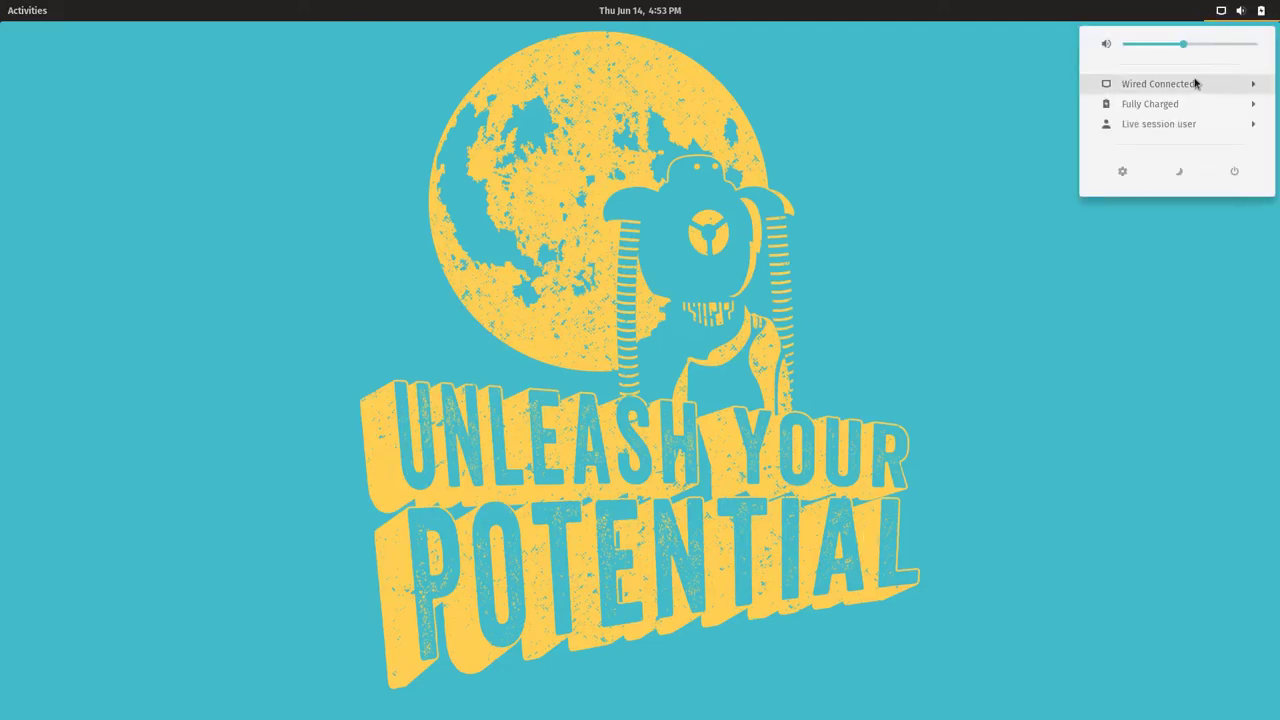
Open Settings > Details and select the GNOME version 3.28.2 on the About page.
left_click(1122, 171)
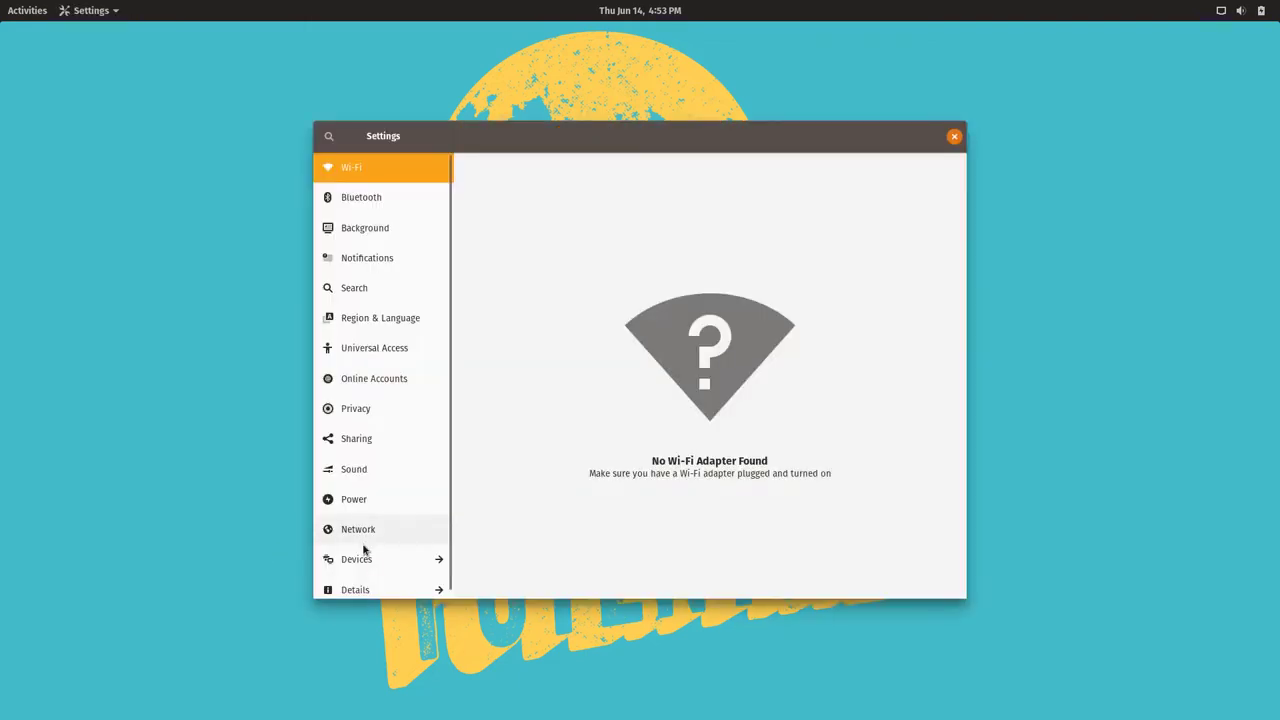
left_click(377, 590)
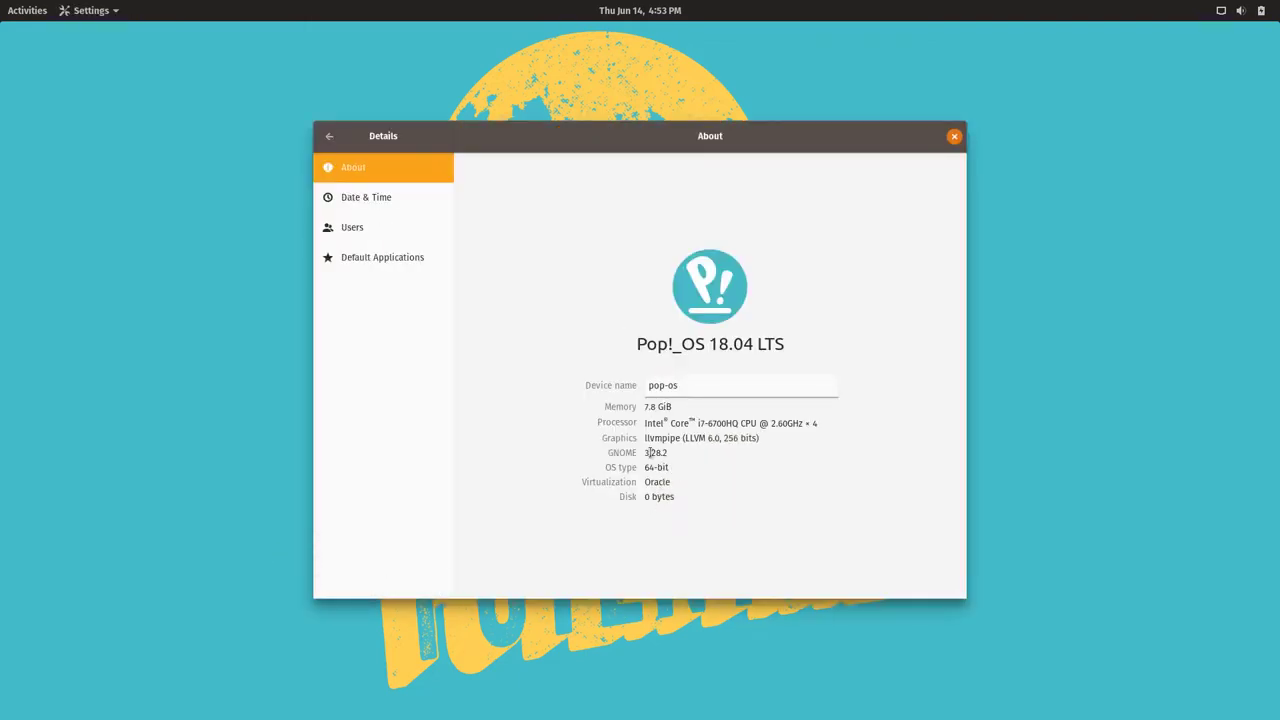
left_click_drag(646, 455, 700, 449)
Open a terminal and view running processes with top, then quit it.
key("ctrl+alt+t")
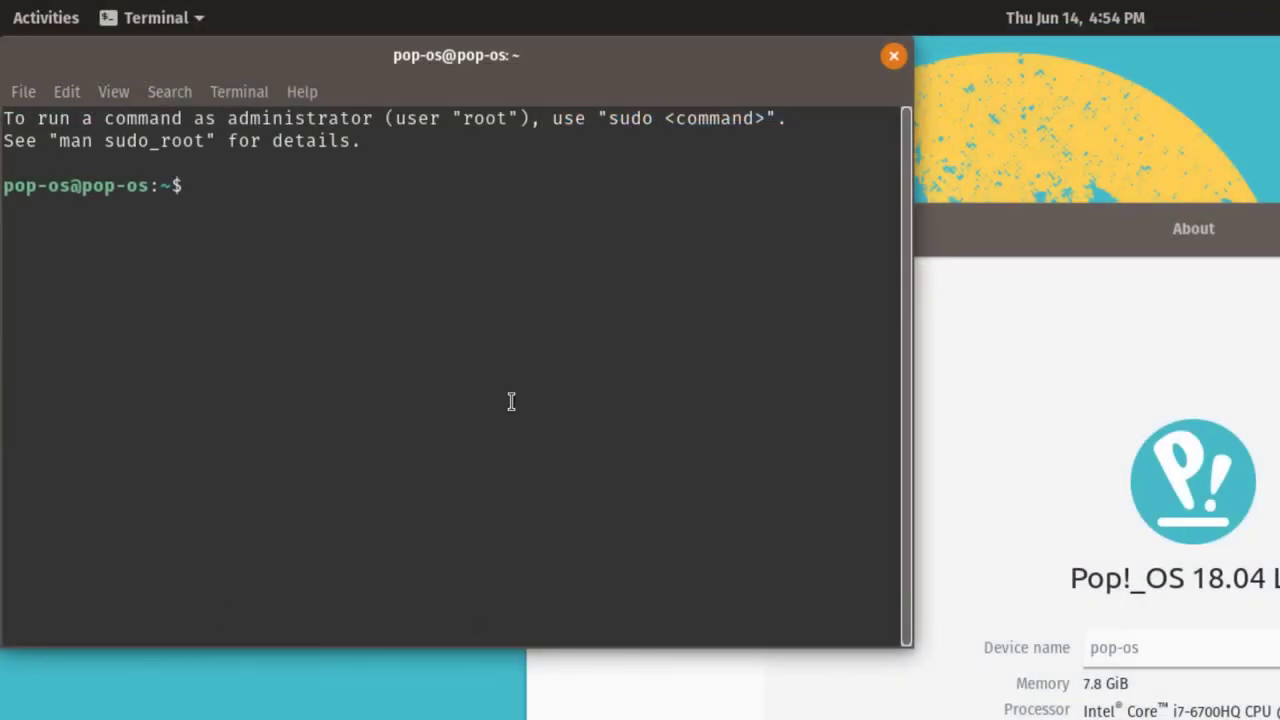
type("top")
key("Return")
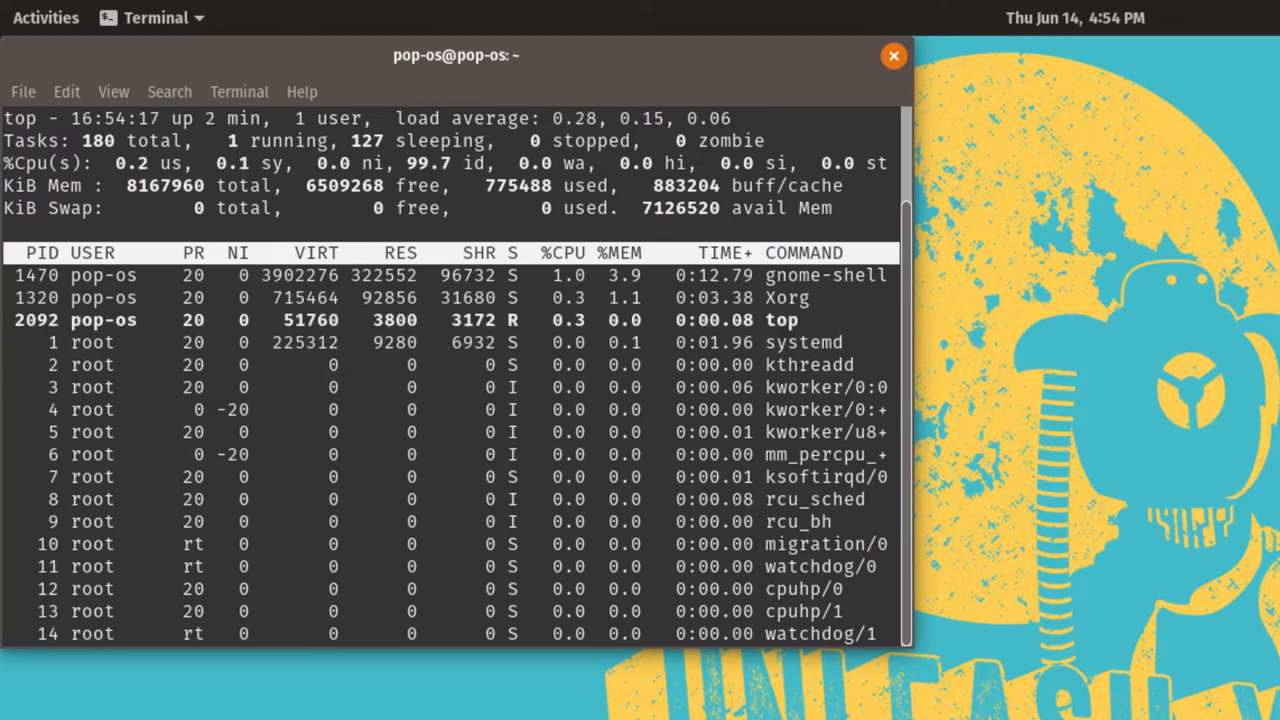
key("q")
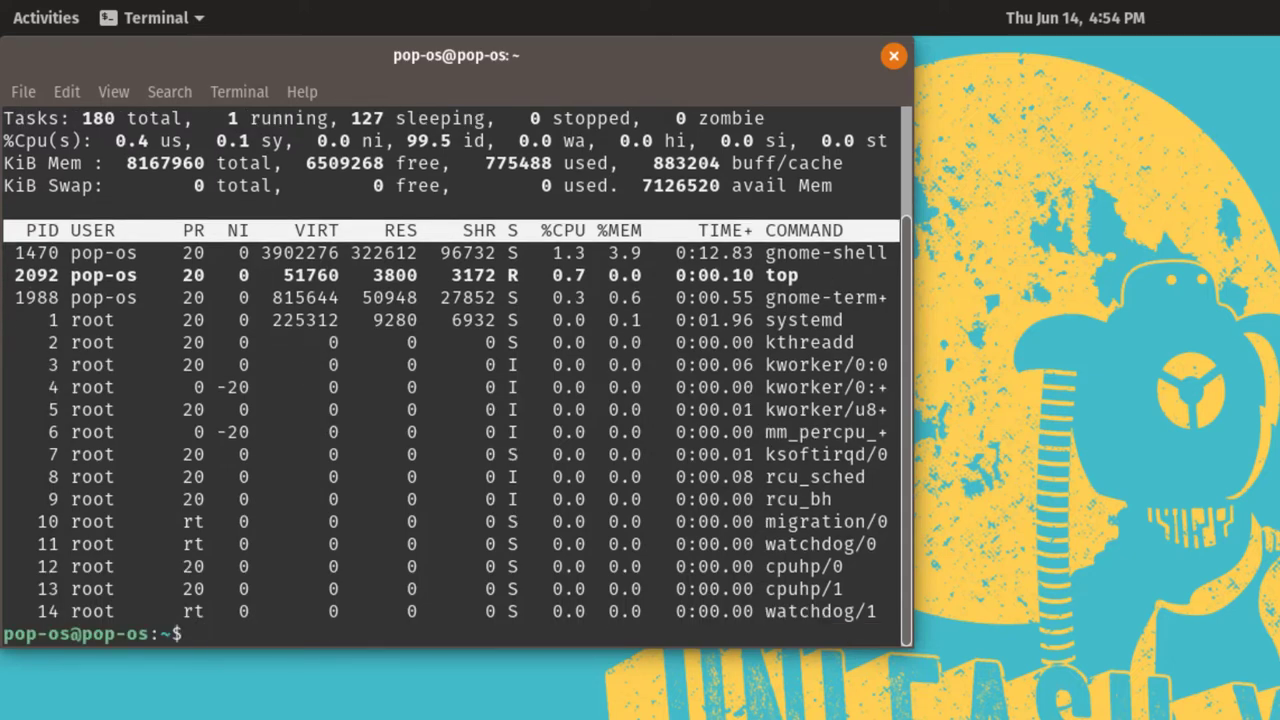
Show kernel details with uname -a and print /etc/apt/sources.list, then widen the terminal.
type("uname -a")
key("Return")
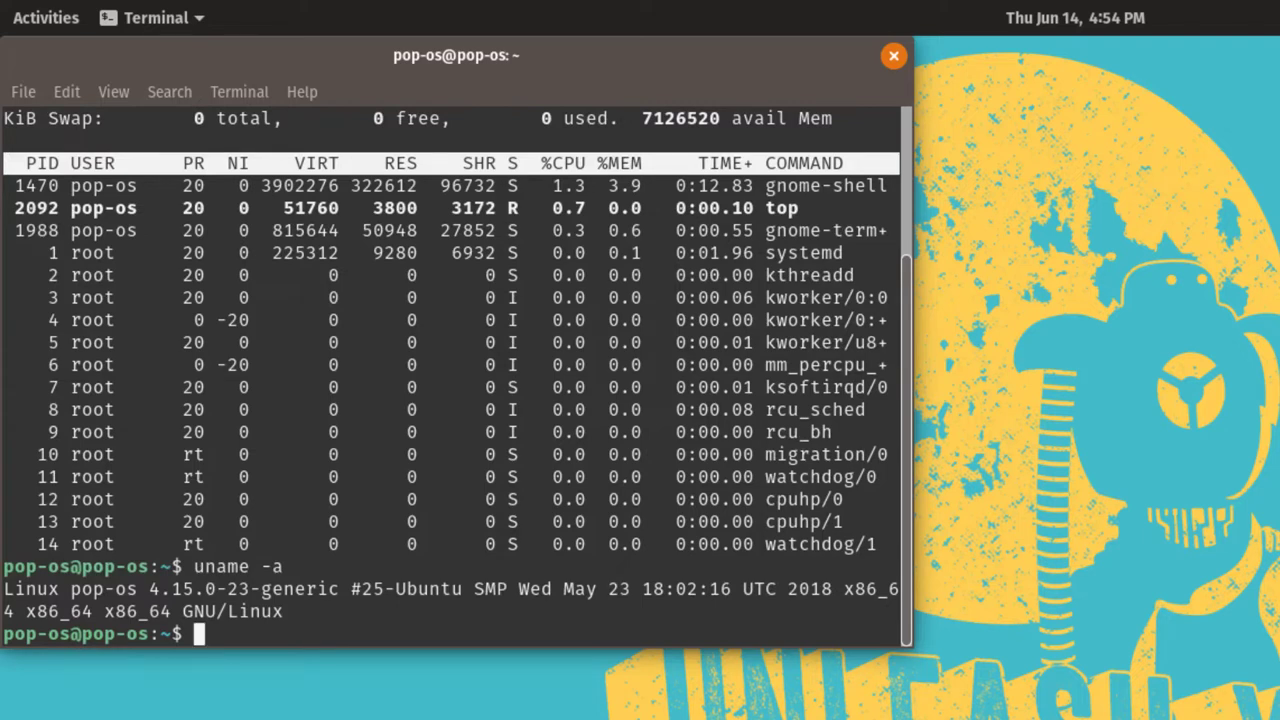
type("cat /etc/")
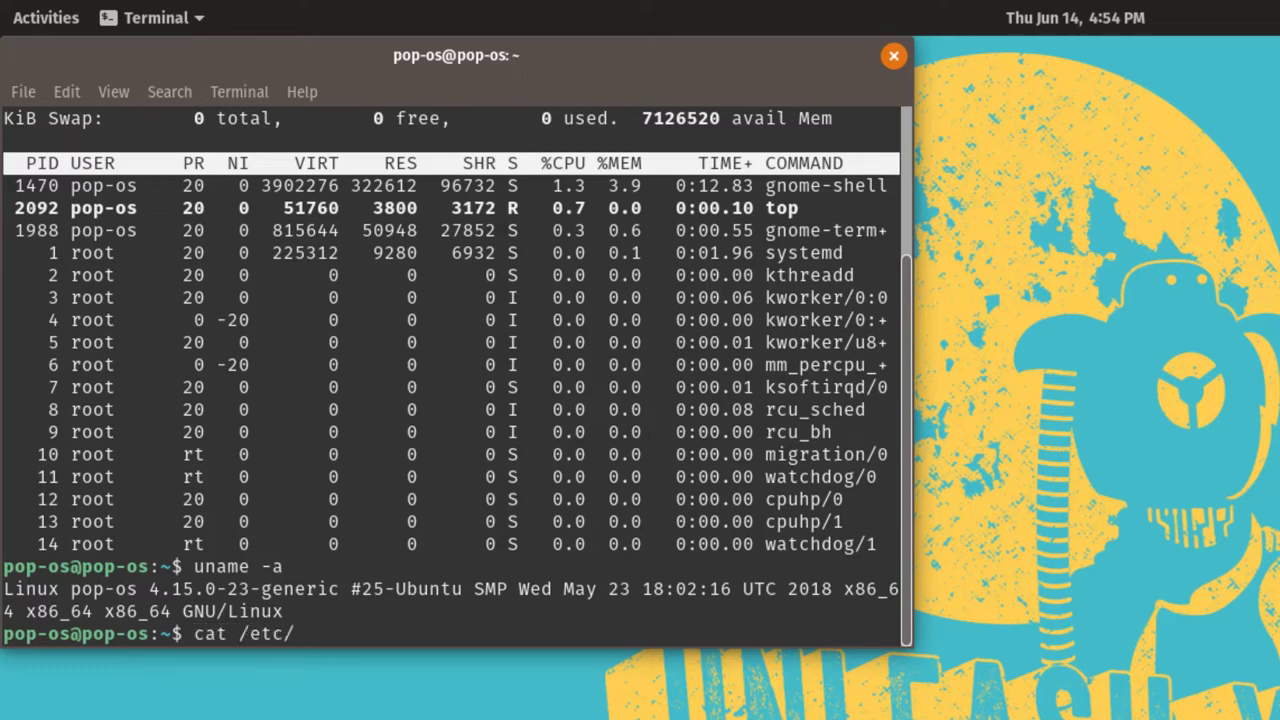
type("apt/sources.list")
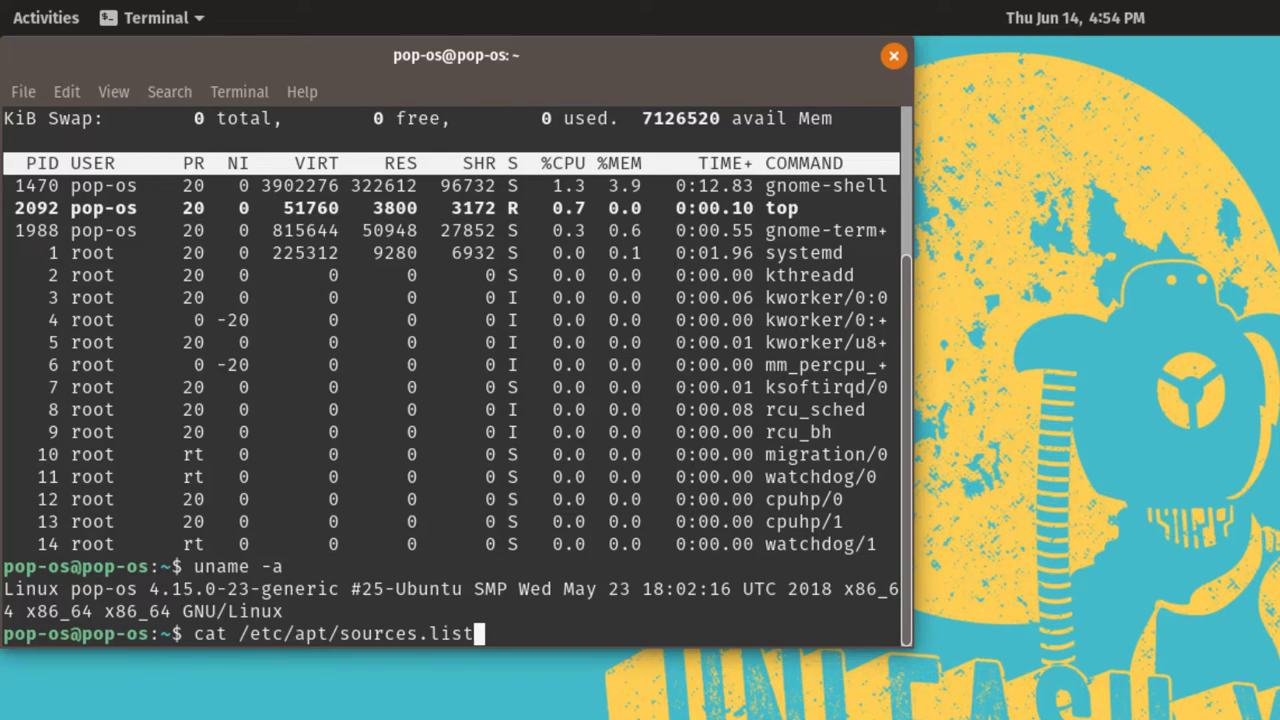
key("Return")
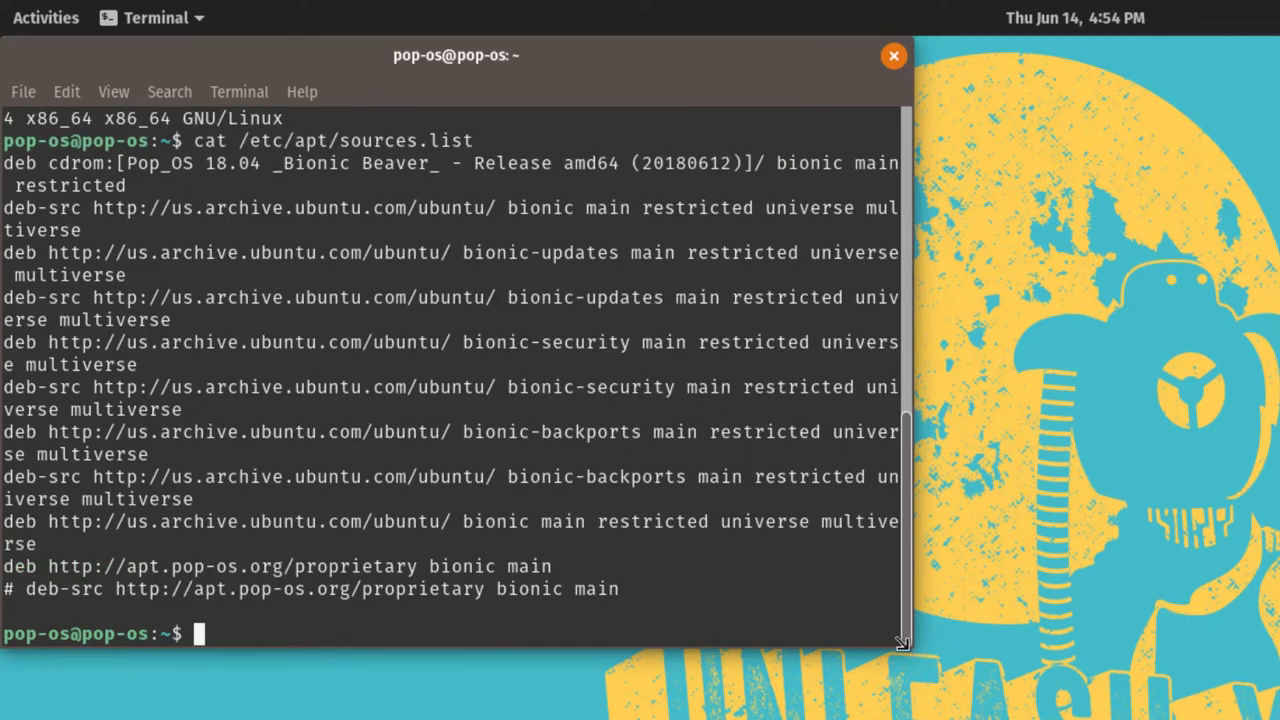
left_click_drag(908, 645, 1204, 633)
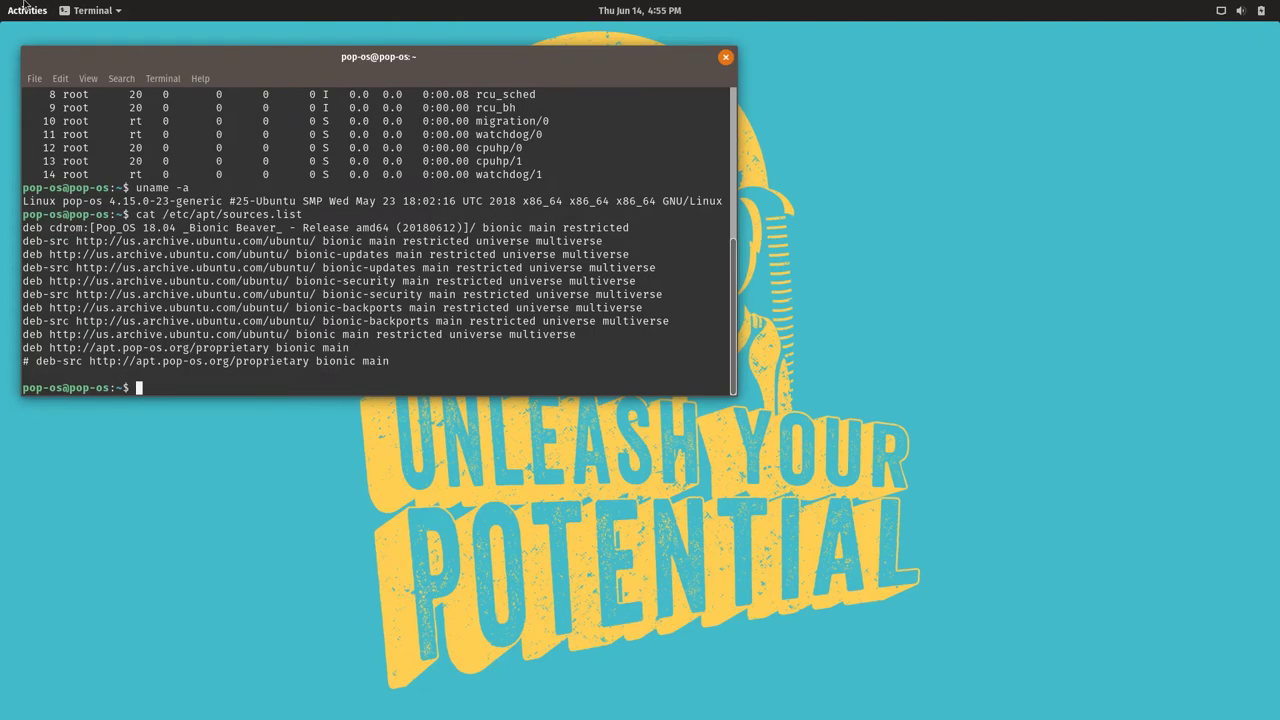
left_click(27, 10)
Show the All applications grid from the Activities dock.
left_click(27, 536)
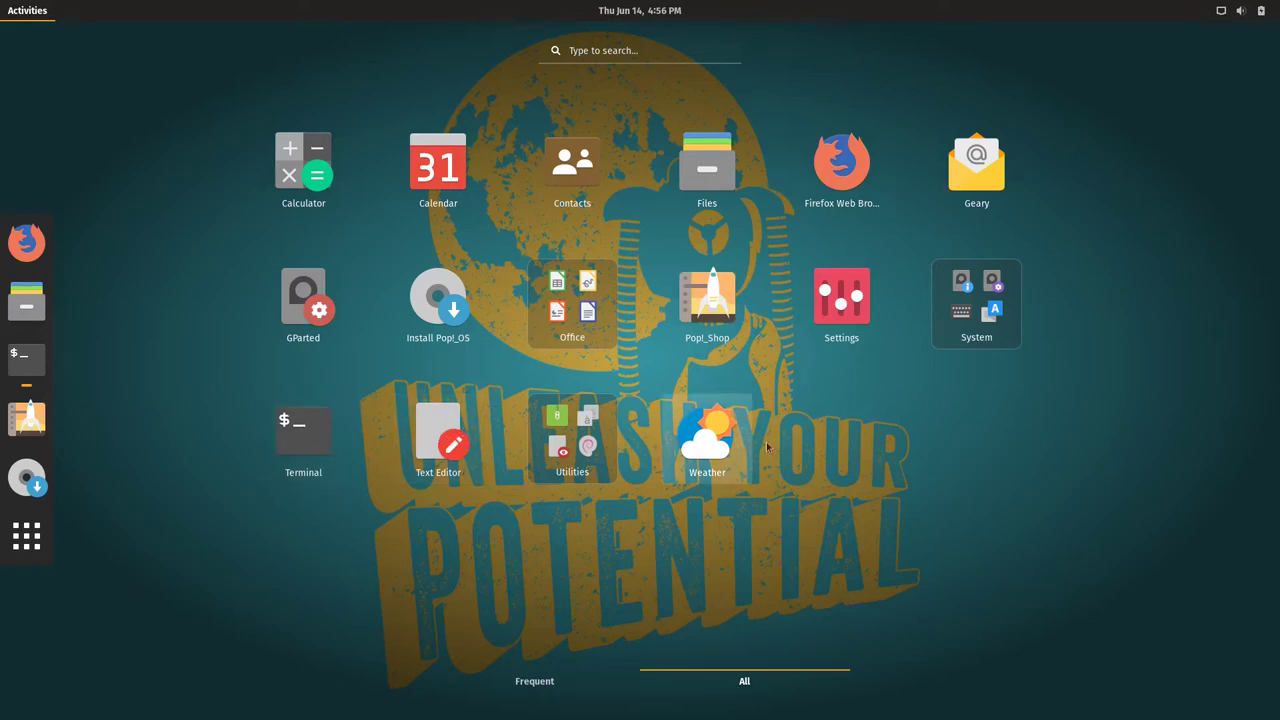
Look through the Office and System app folders and launch System Monitor.
left_click(583, 311)
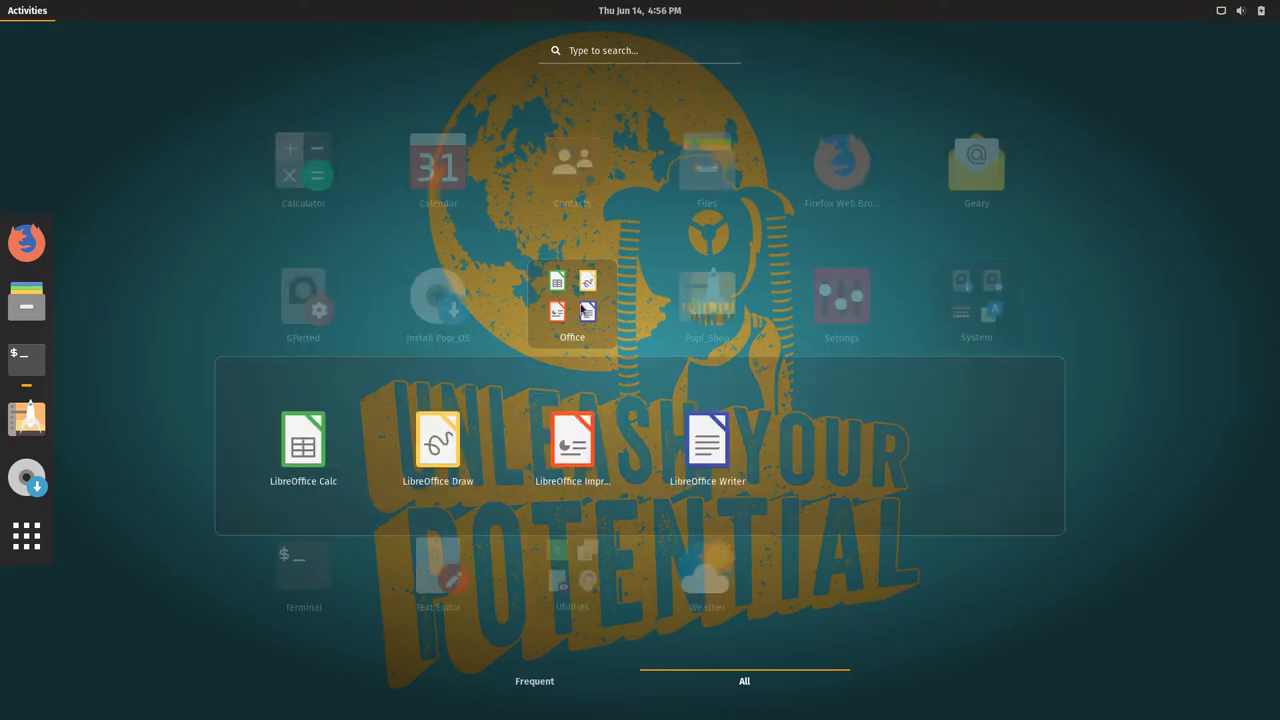
left_click(1091, 318)
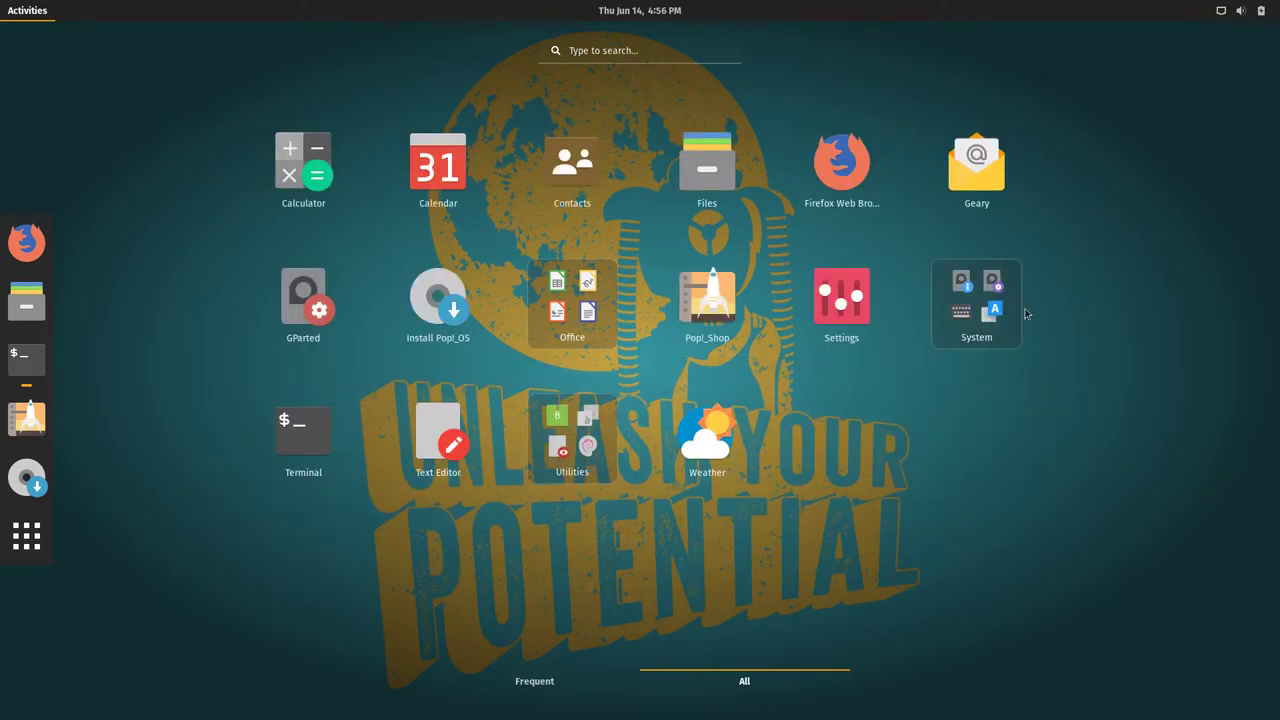
left_click(984, 313)
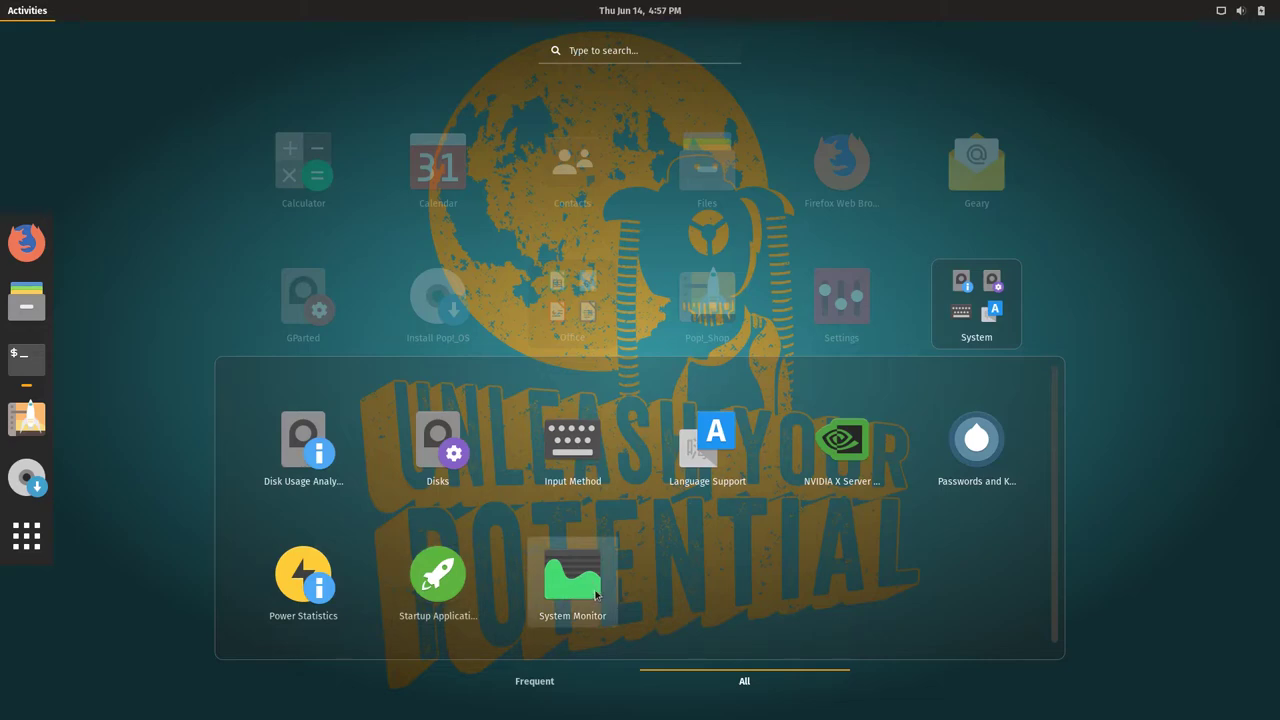
left_click(572, 578)
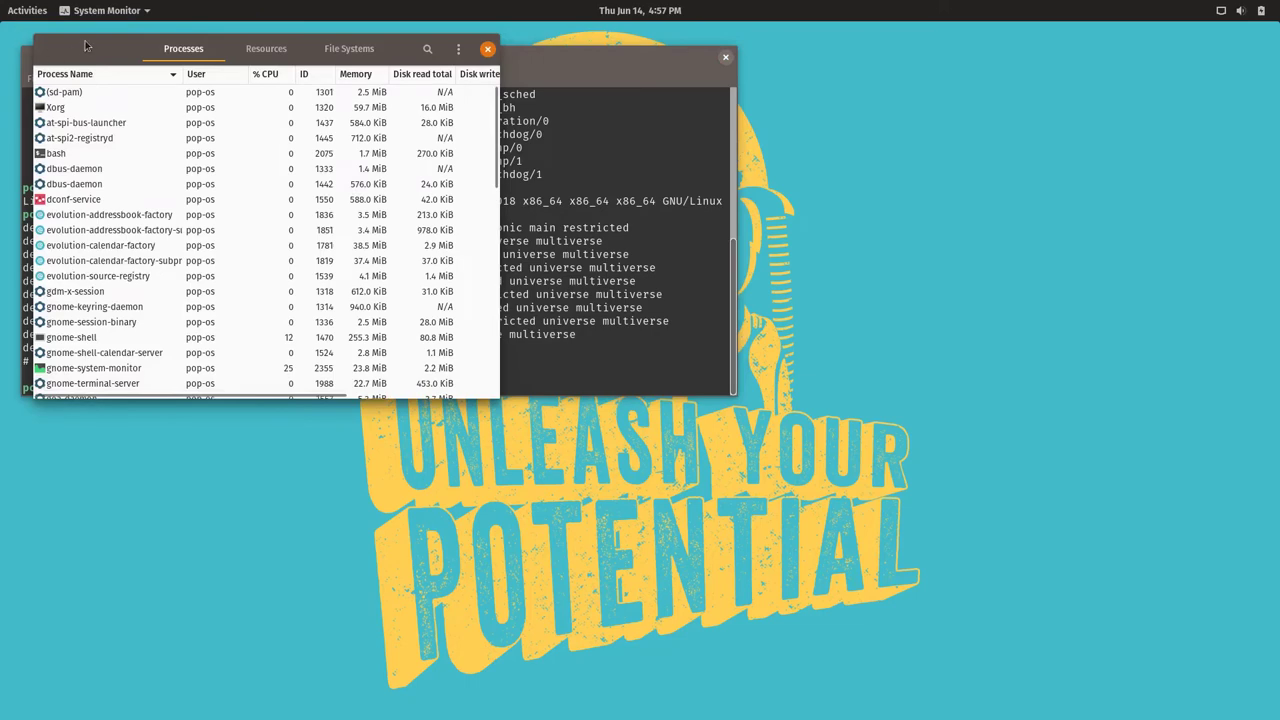
Move System Monitor down to reveal the terminal, then launch Eddy from Utilities.
left_click_drag(89, 40, 224, 218)
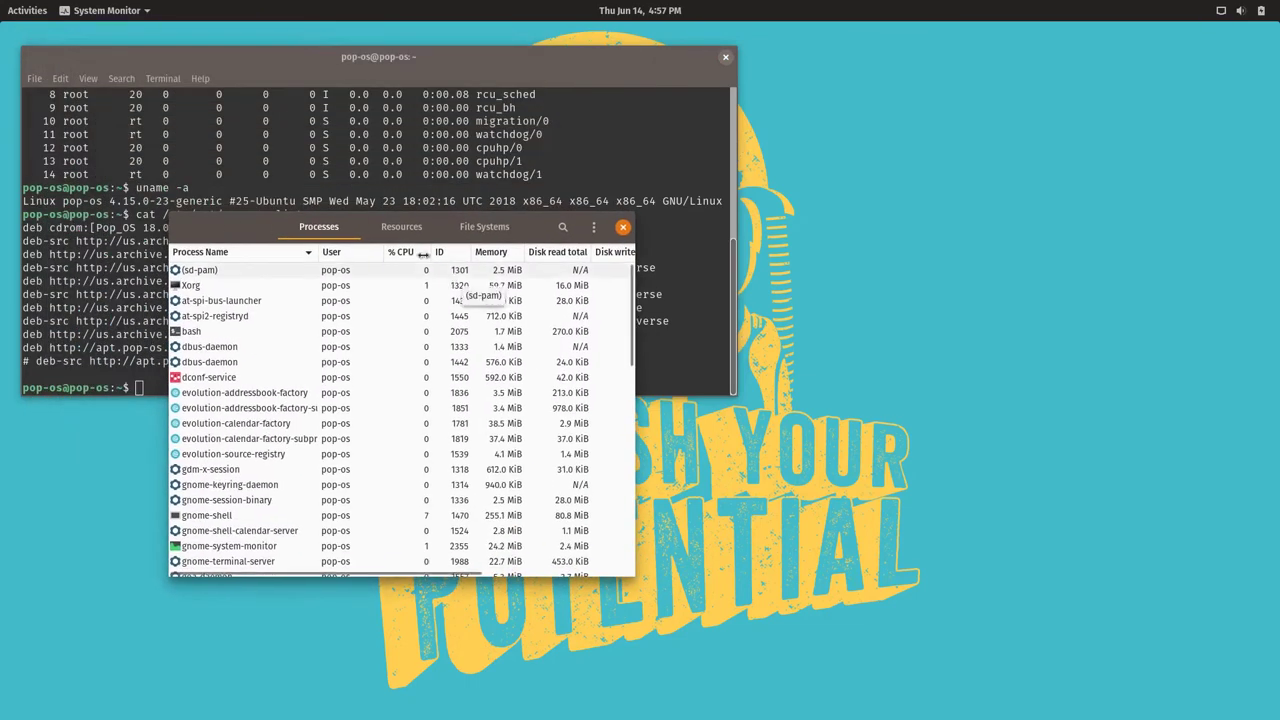
left_click(12, 8)
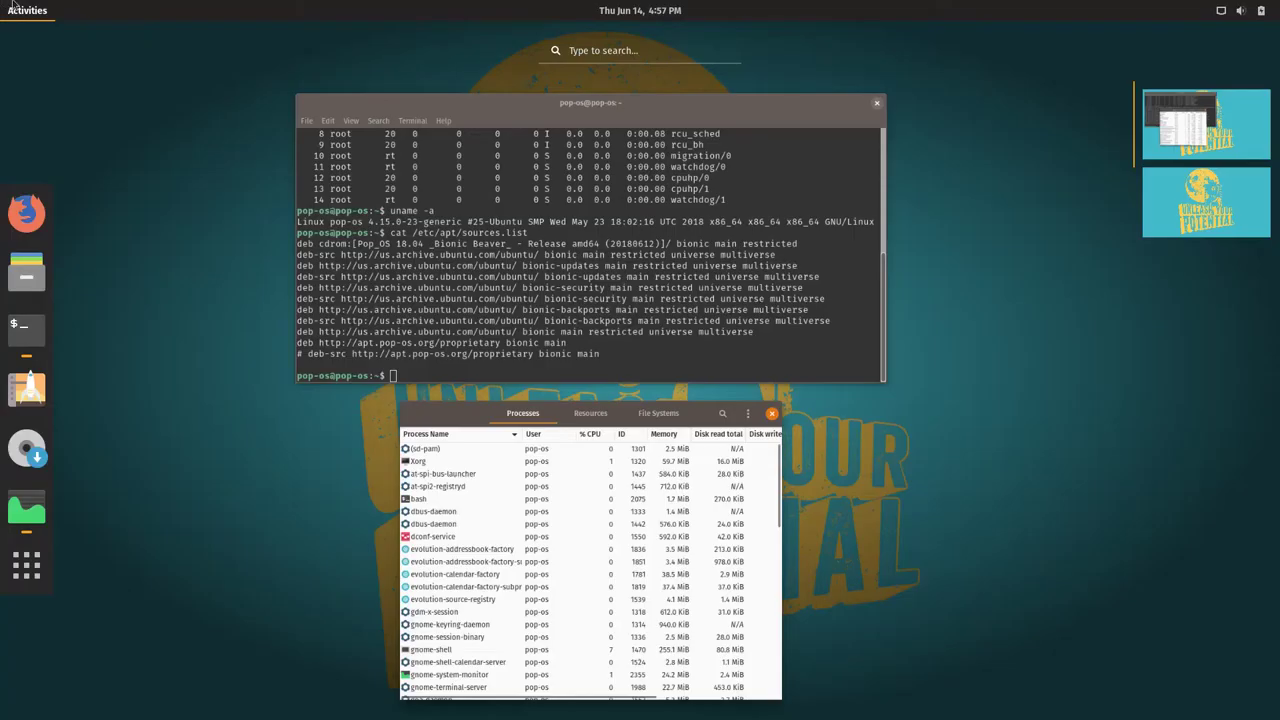
left_click(26, 565)
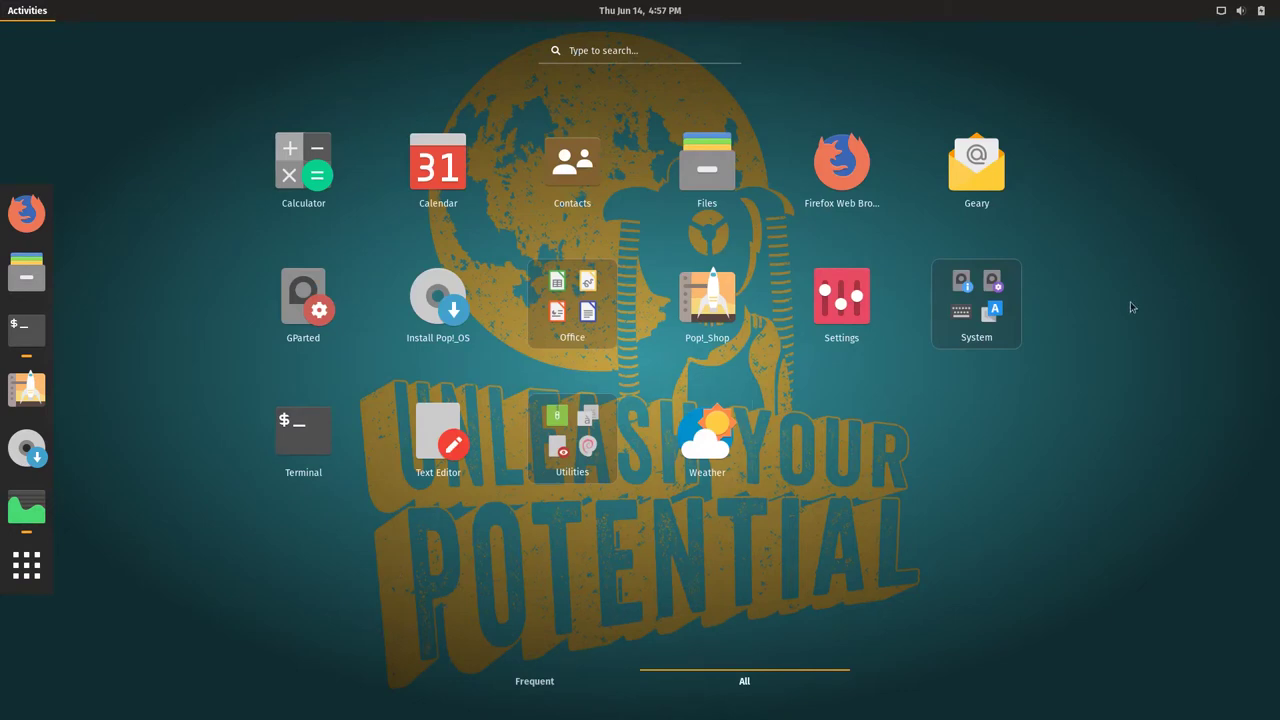
left_click(597, 442)
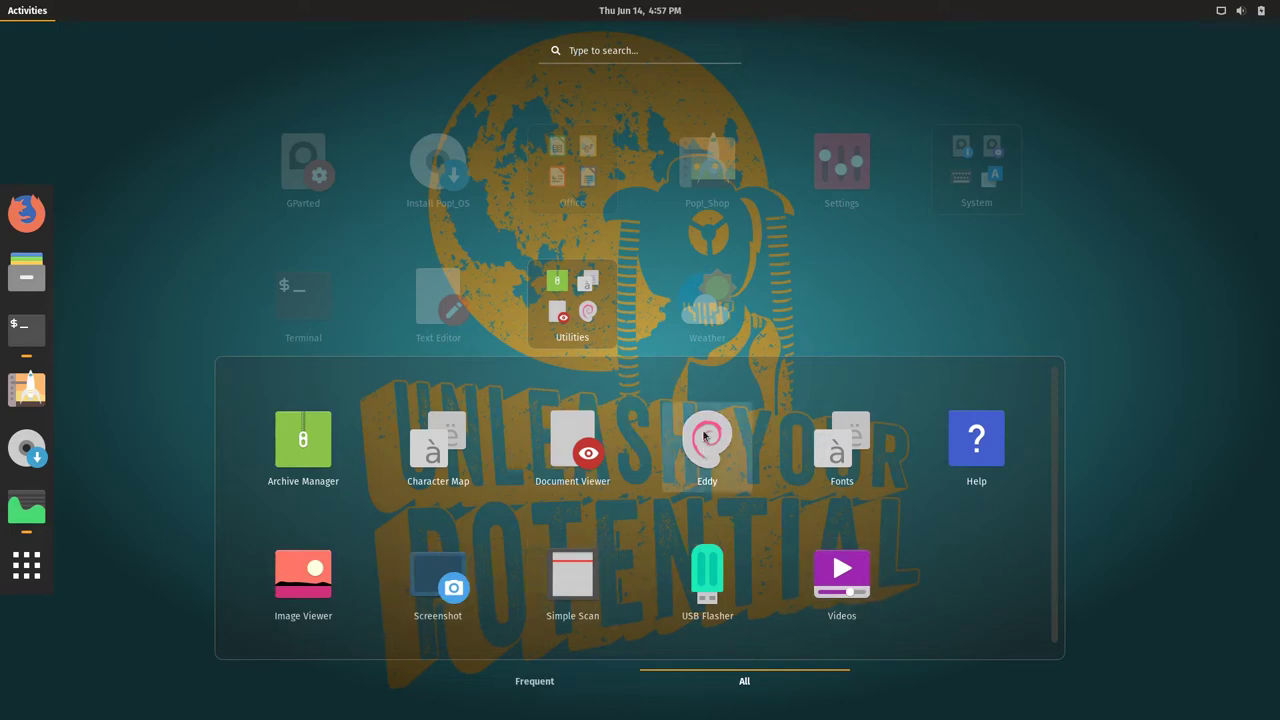
left_click(705, 440)
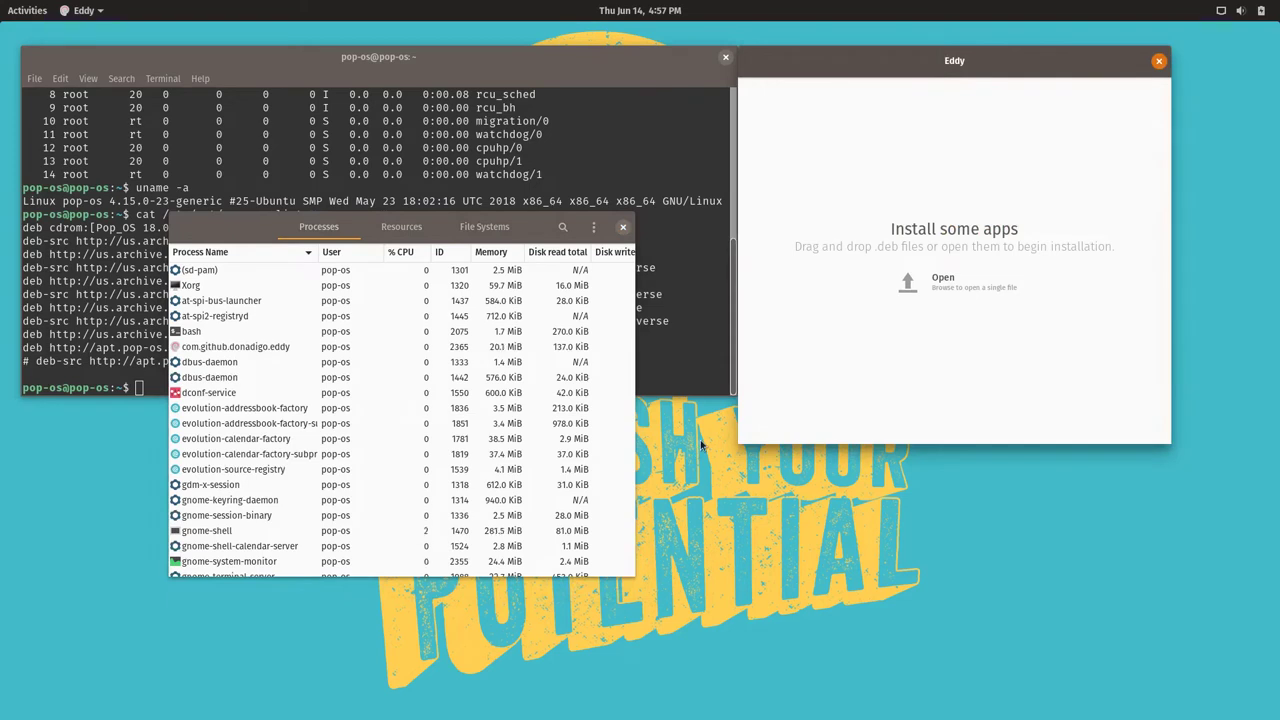
Start browsing for a .deb package in Eddy, cancel the file chooser, and close Eddy.
left_click(966, 288)
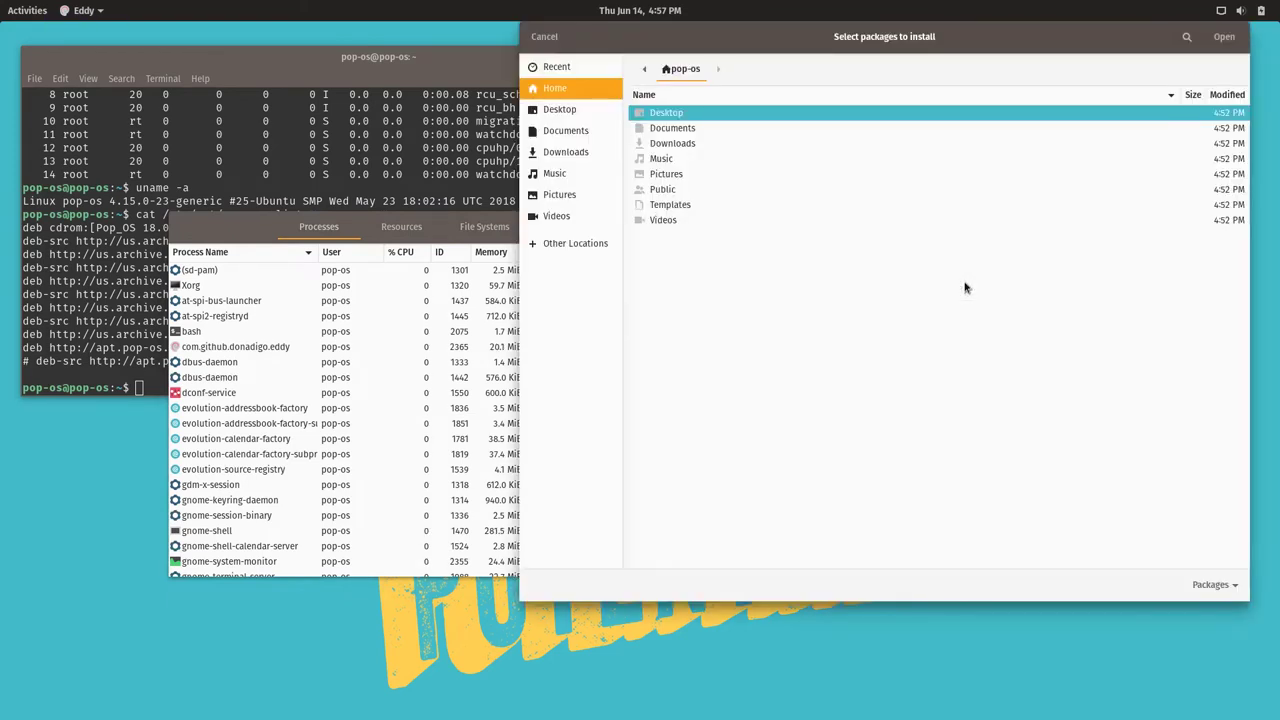
left_click(544, 36)
left_click_drag(1093, 59, 1017, 230)
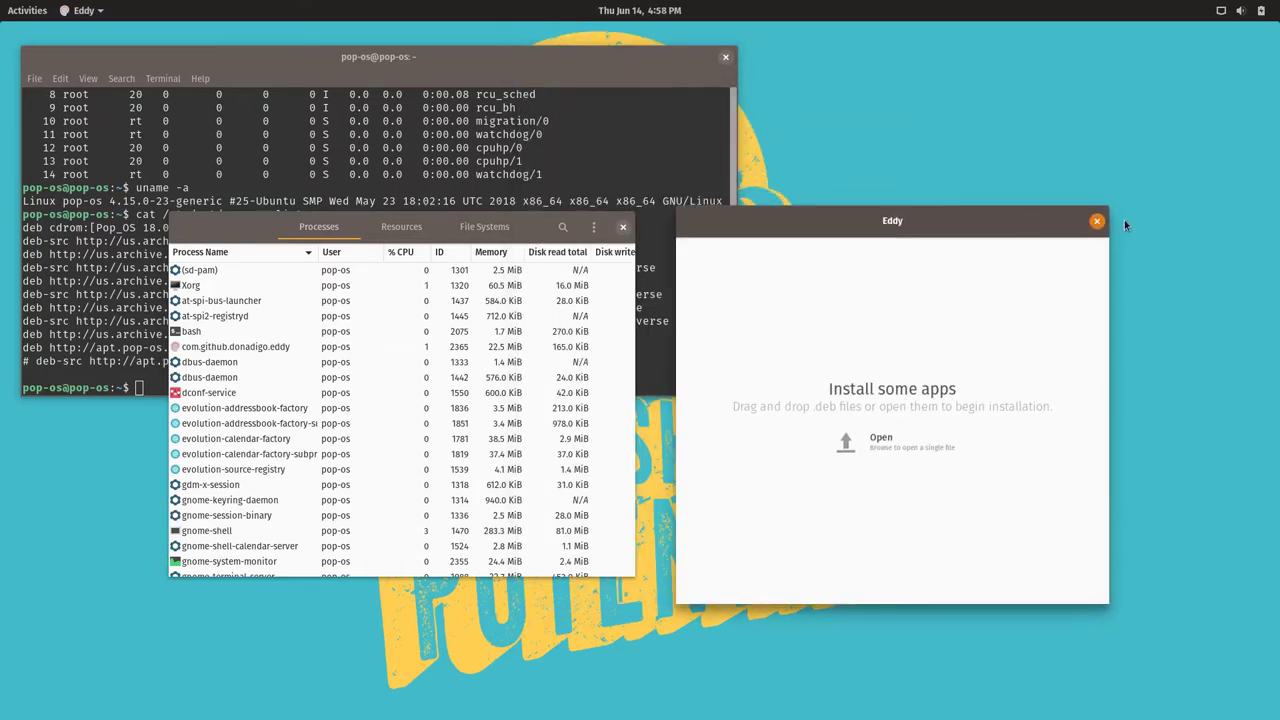
left_click(1097, 222)
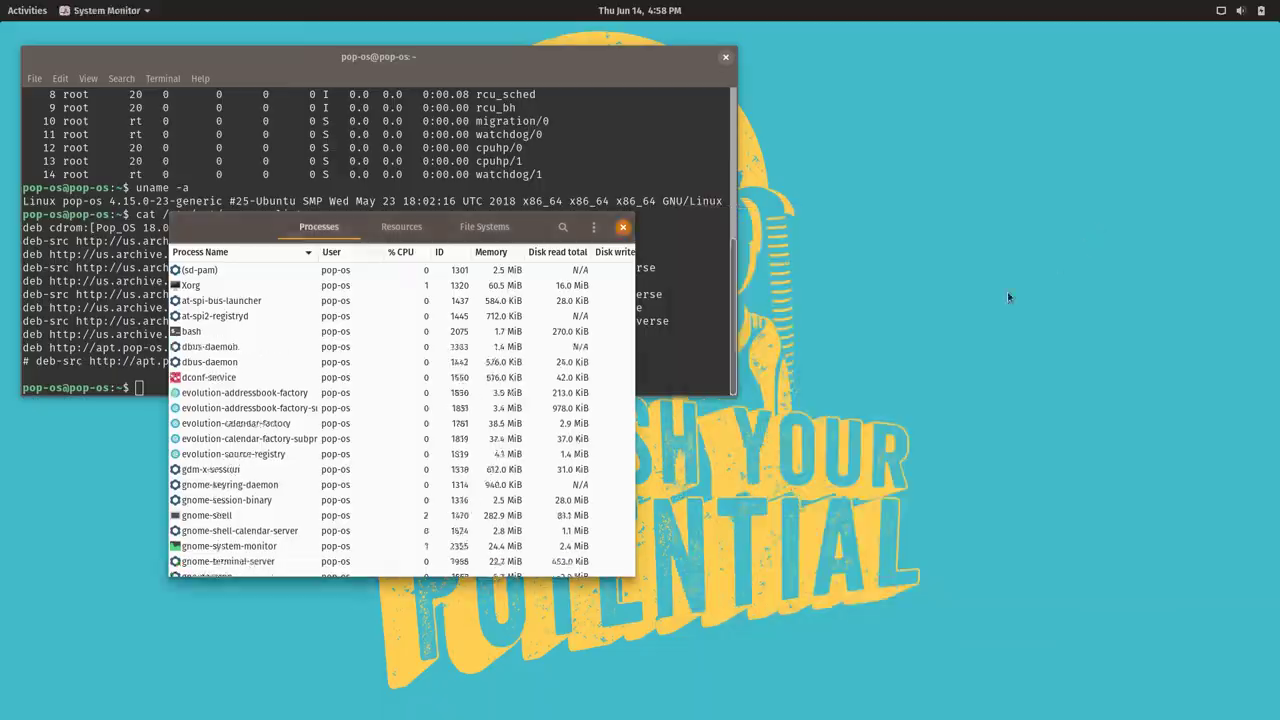
Show all applications and open the Utilities folder.
key("super")
left_click(28, 566)
left_click(590, 463)
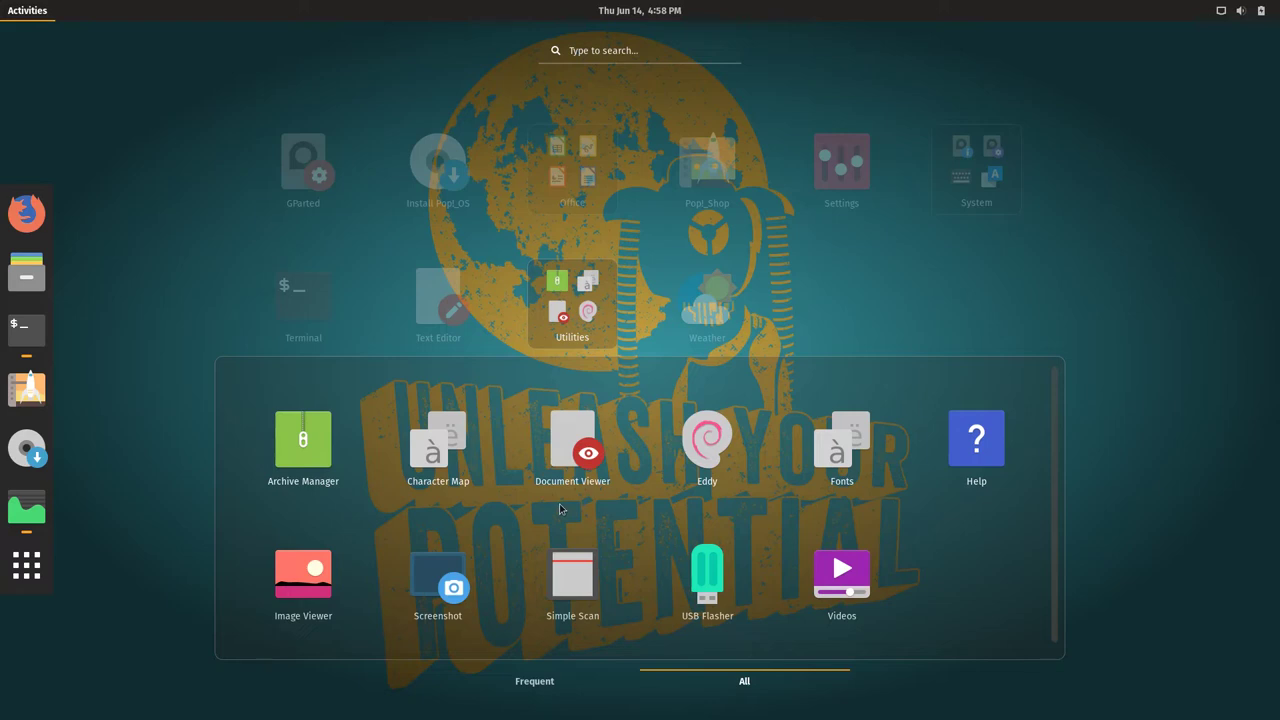
Close the Utilities folder, check About LibreOffice (version 6.0.3.2), then close Writer.
left_click(975, 285)
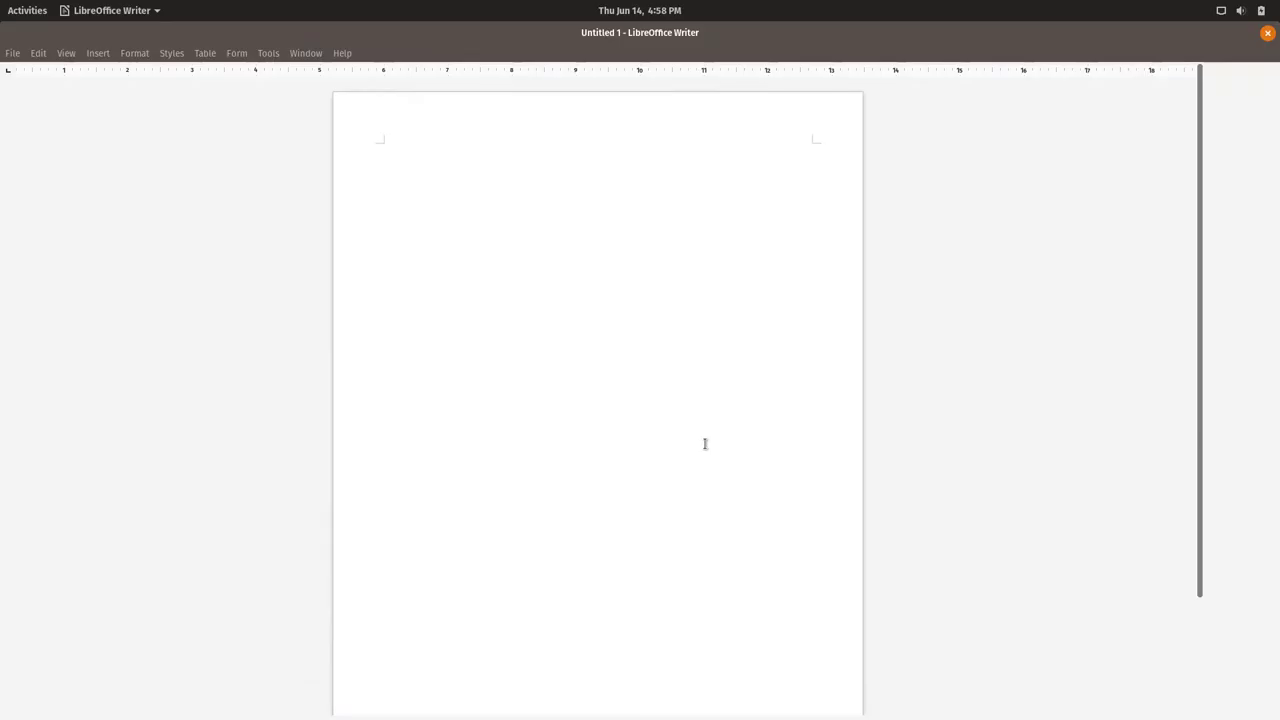
left_click(342, 53)
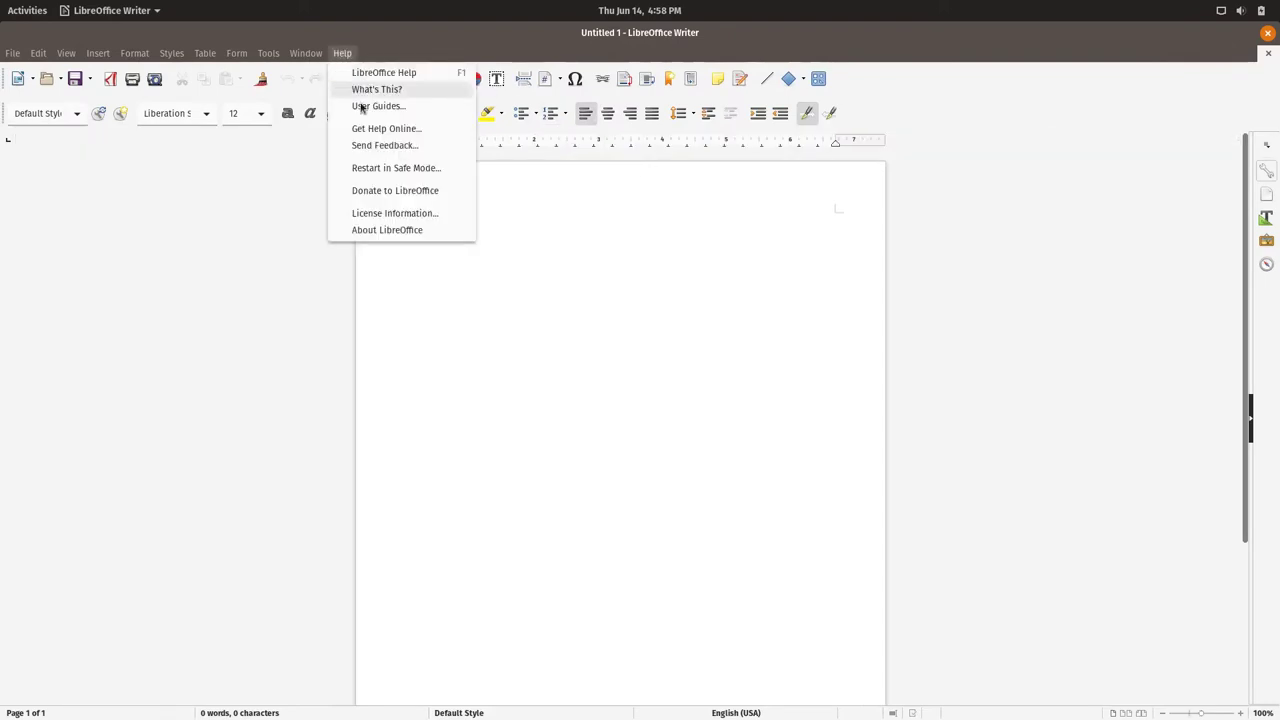
left_click(360, 233)
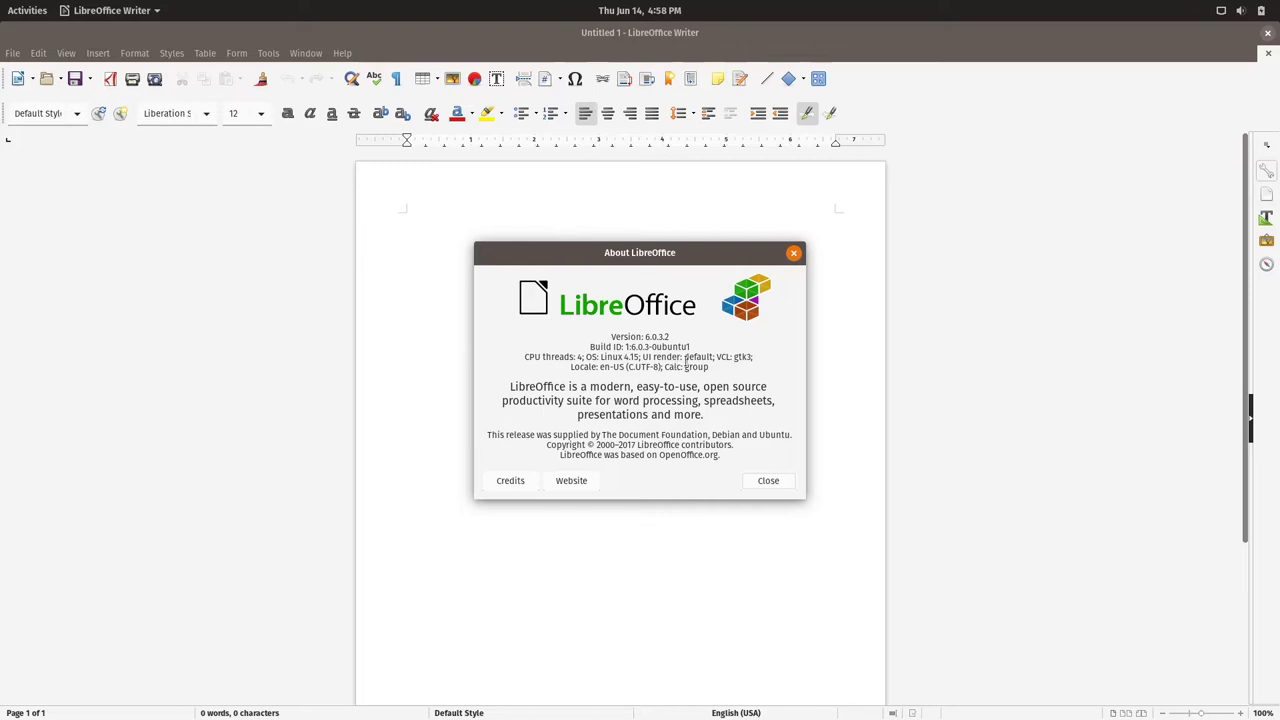
left_click(766, 484)
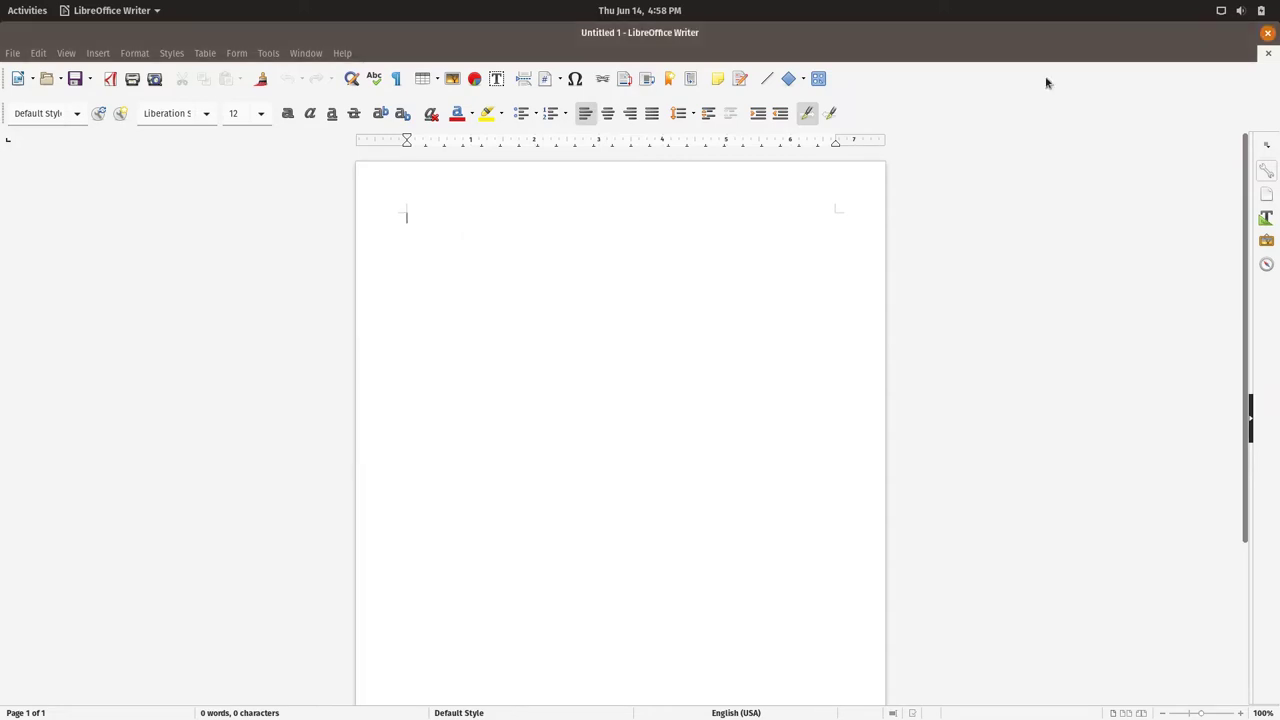
left_click(1267, 33)
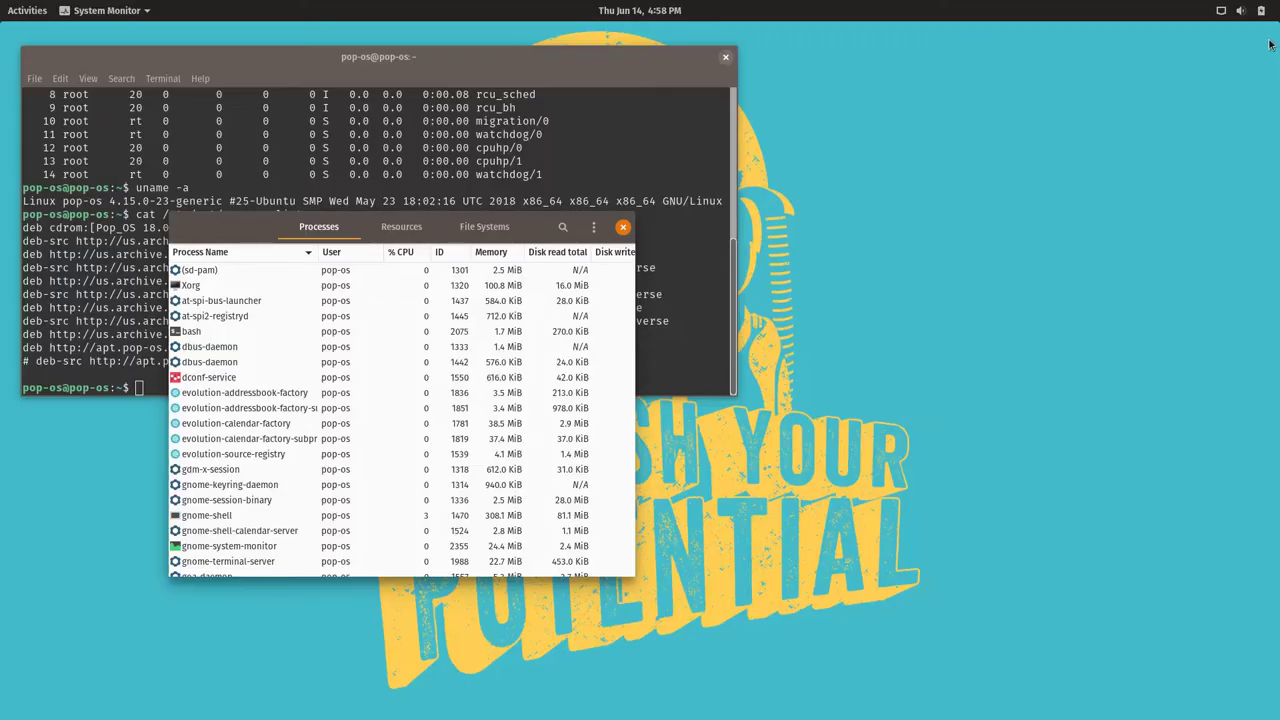
Launch Firefox, view About Firefox (version 60.0.2, 64-bit), then close the dialog and browser.
left_click(594, 87)
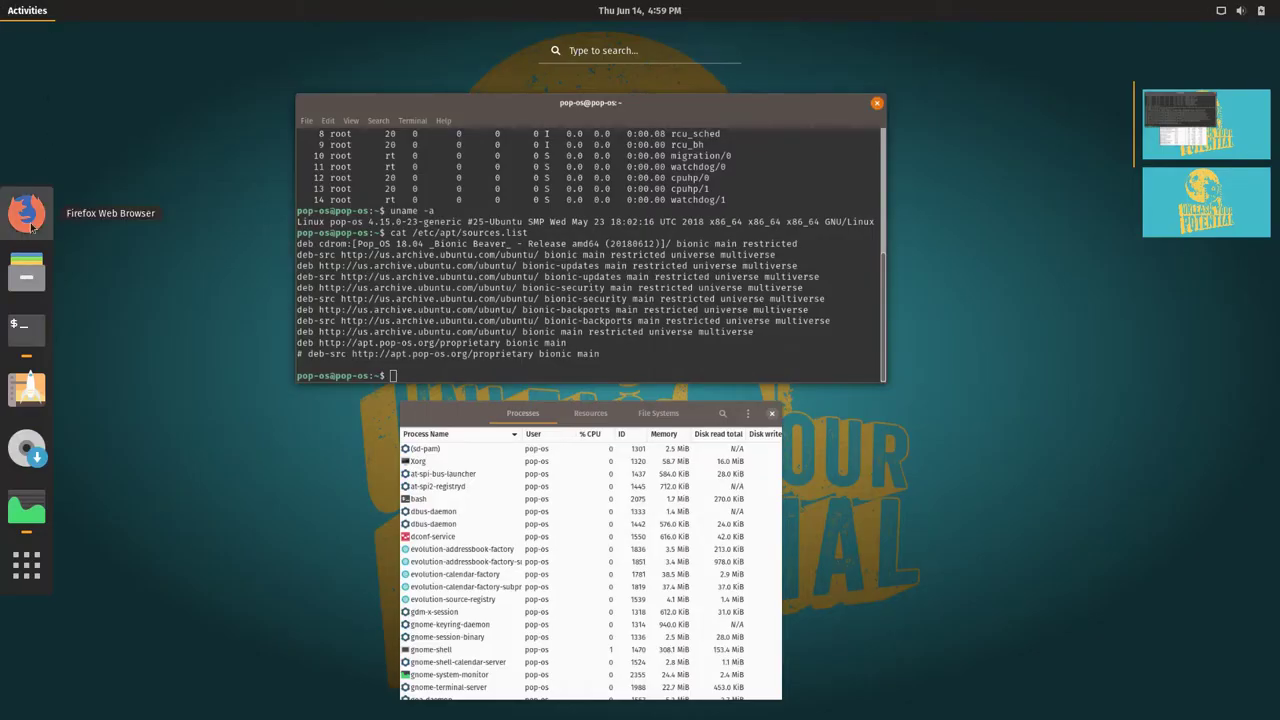
left_click(30, 226)
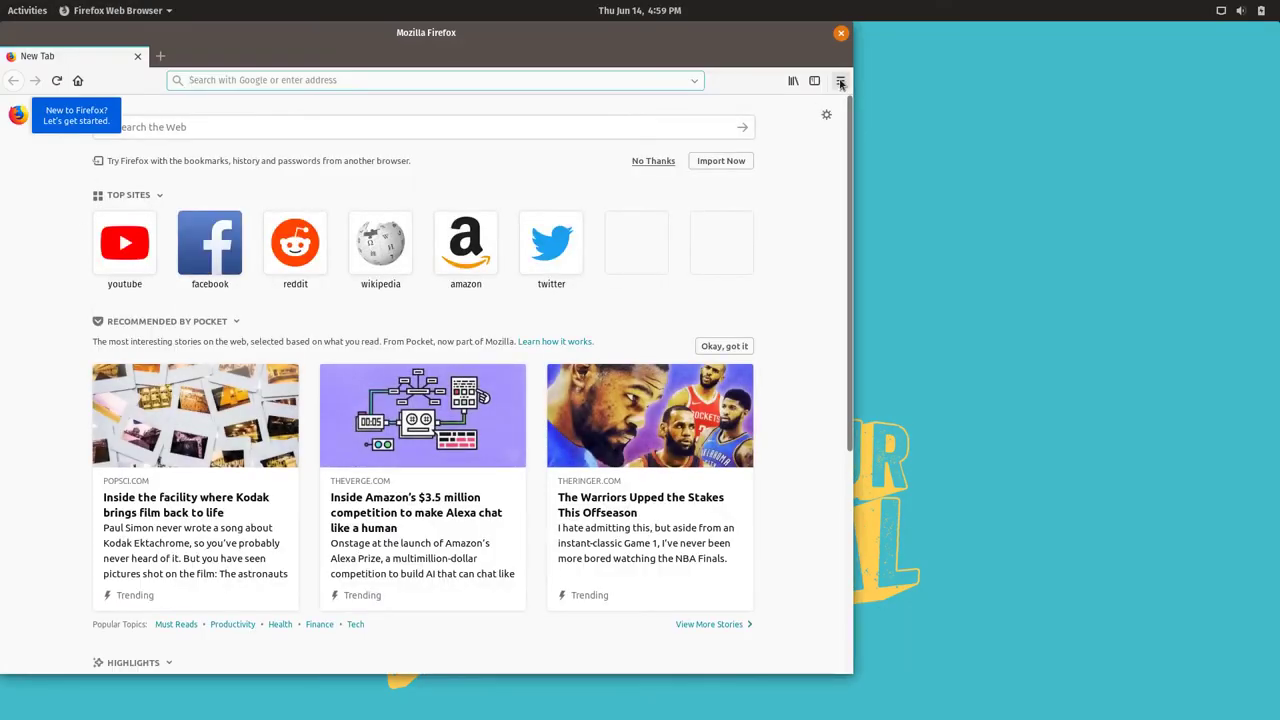
left_click(840, 82)
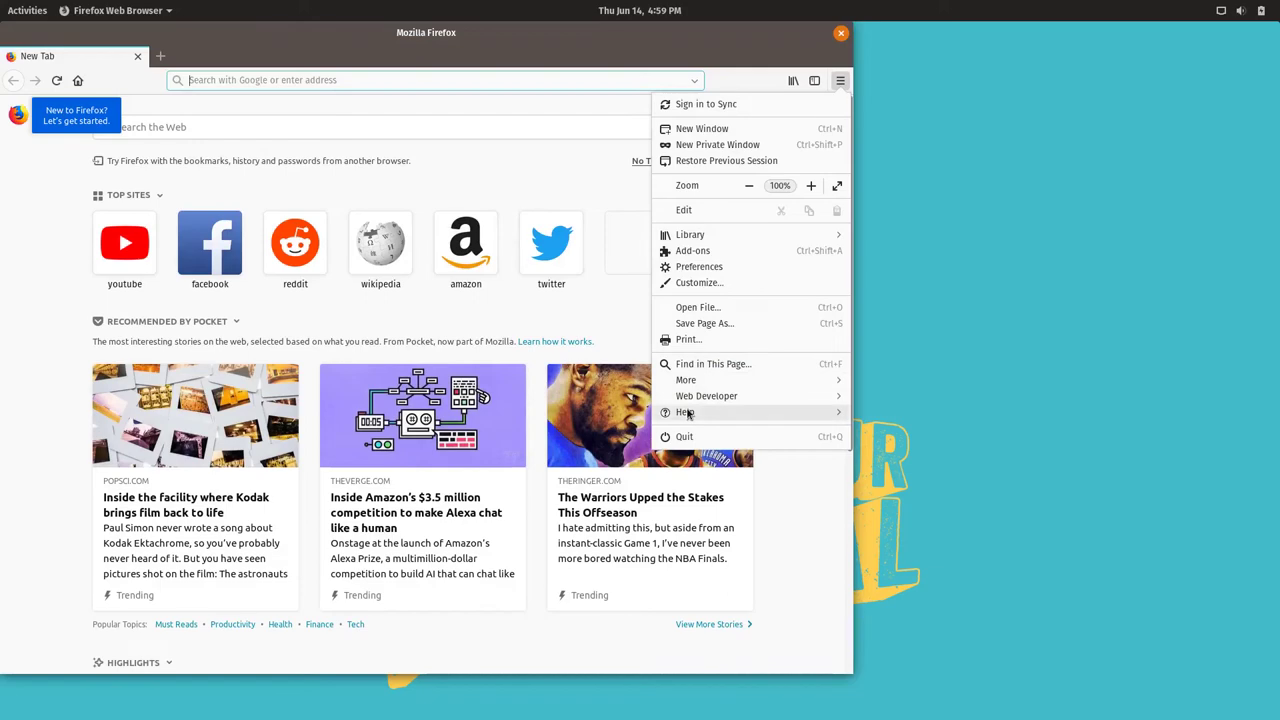
left_click(687, 413)
left_click(703, 243)
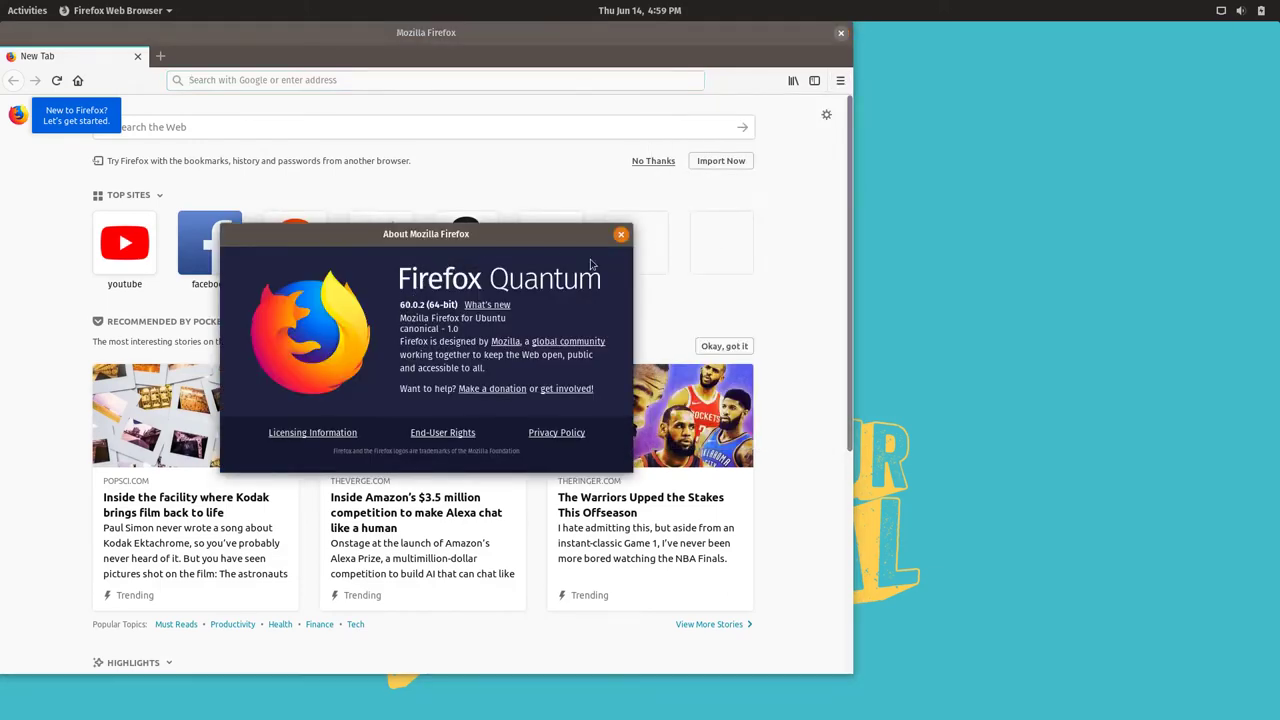
left_click(621, 234)
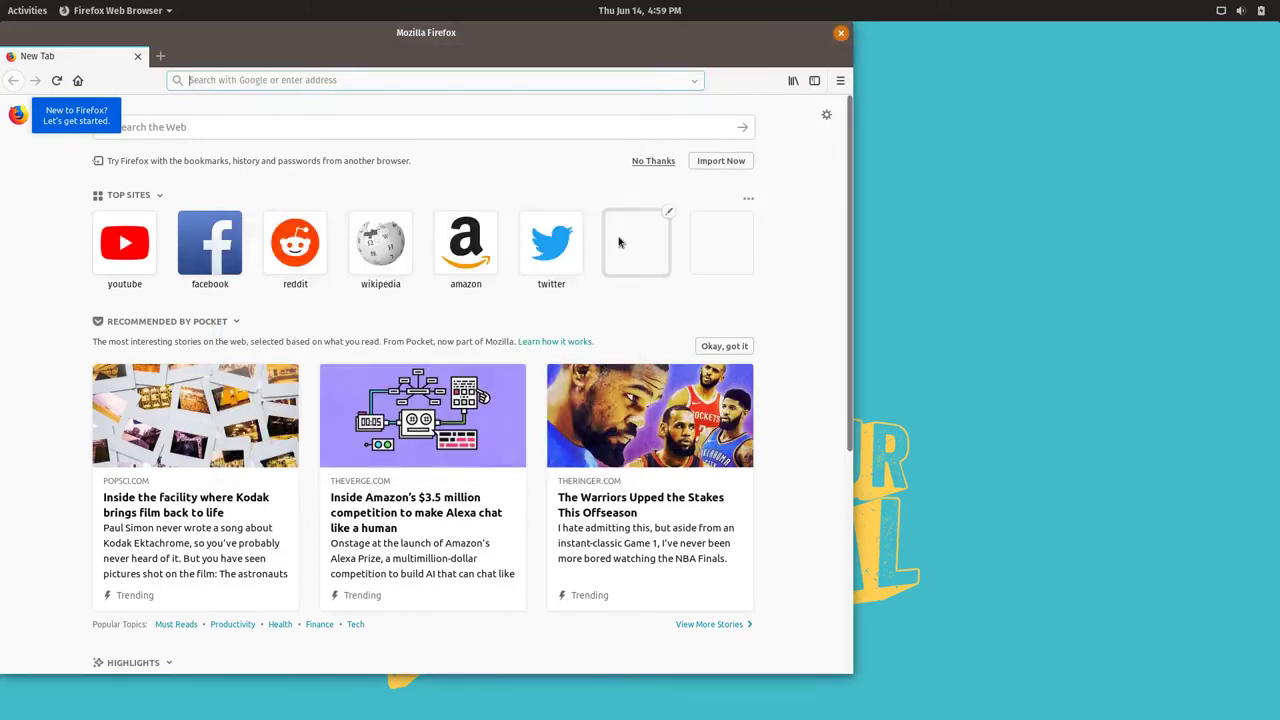
left_click(840, 32)
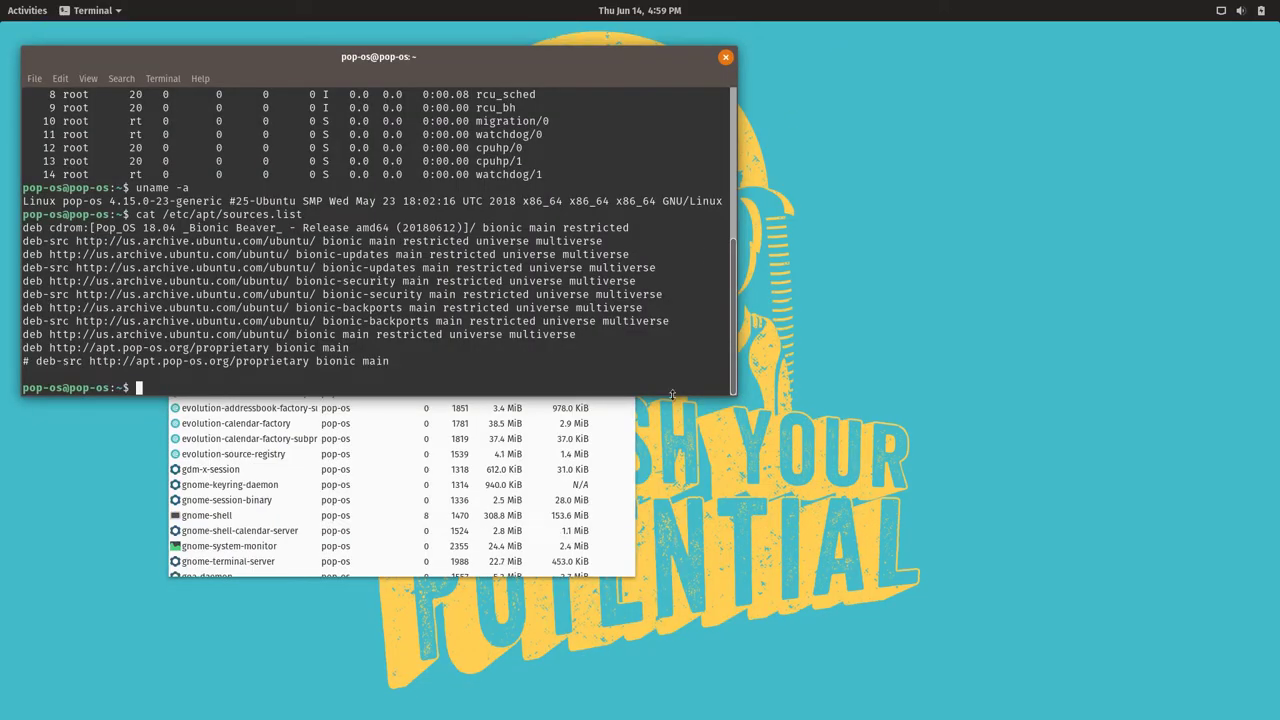
Close System Monitor and launch Pop!_Shop from the Activities dock.
left_click(631, 438)
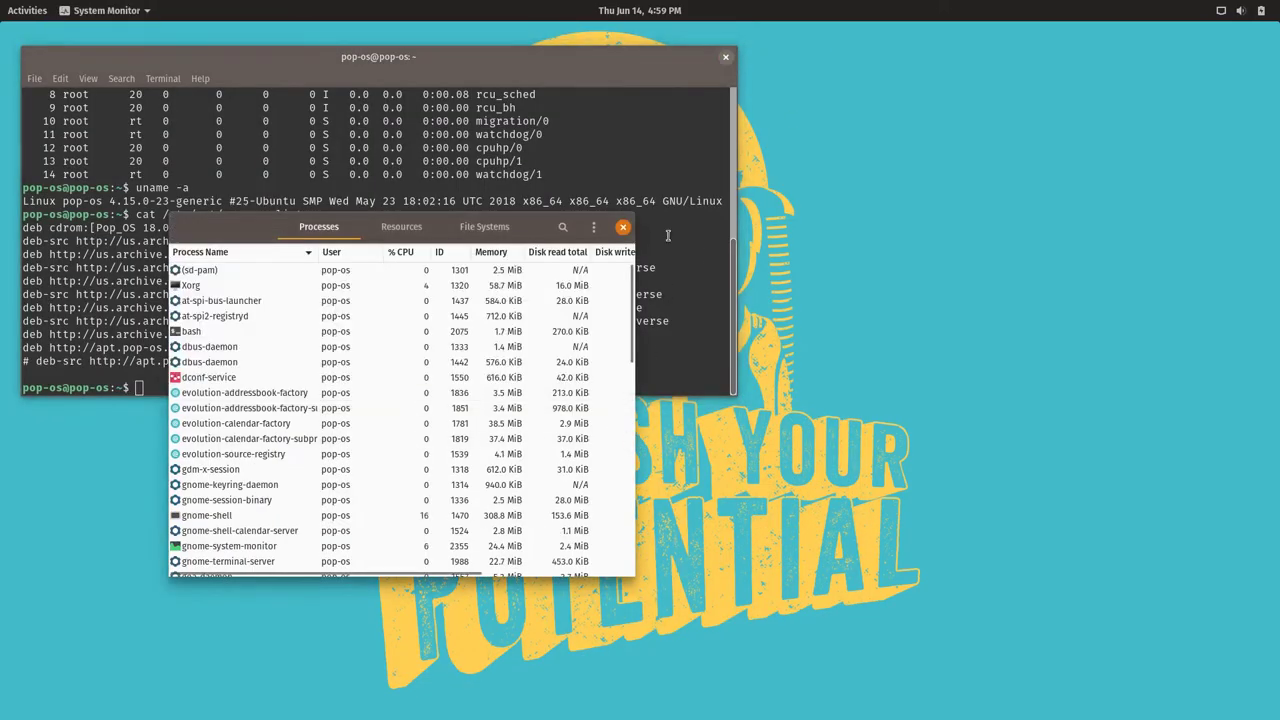
left_click(623, 220)
left_click(8, 6)
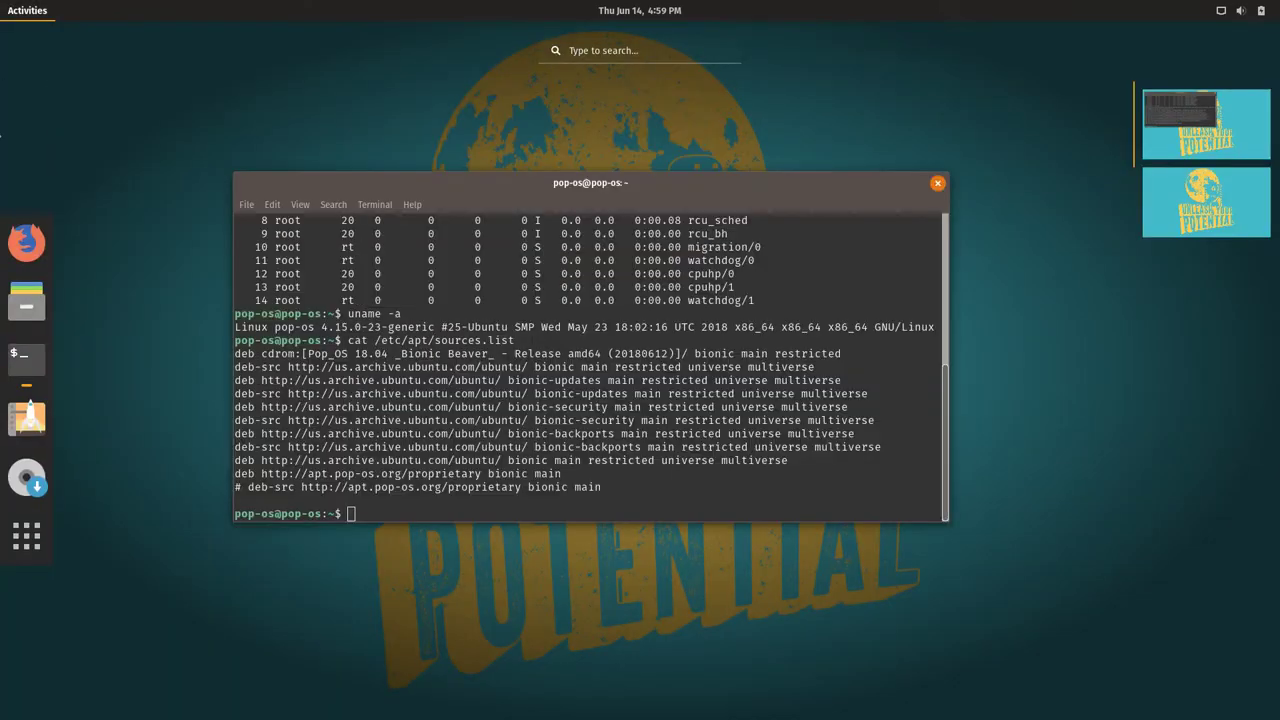
left_click(29, 416)
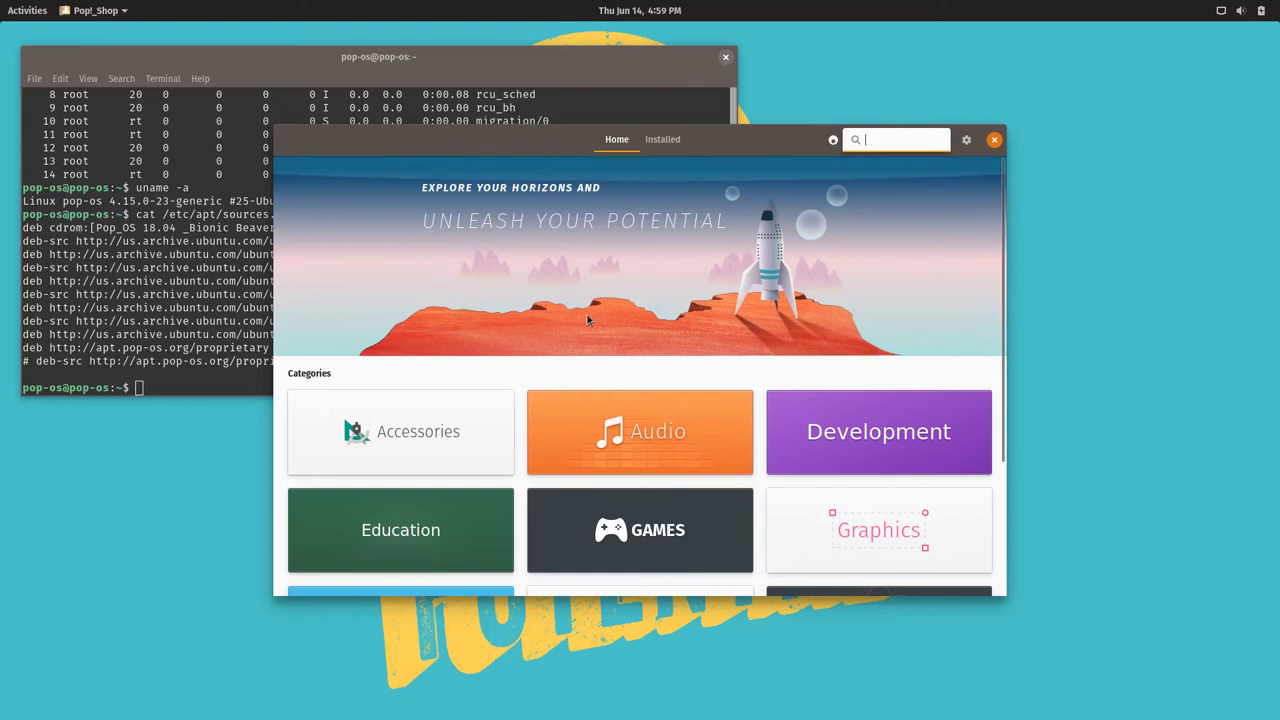
Browse the System category in Pop!_Shop, return to Home, and bring the terminal forward.
scroll(594, 320, "down", 4)
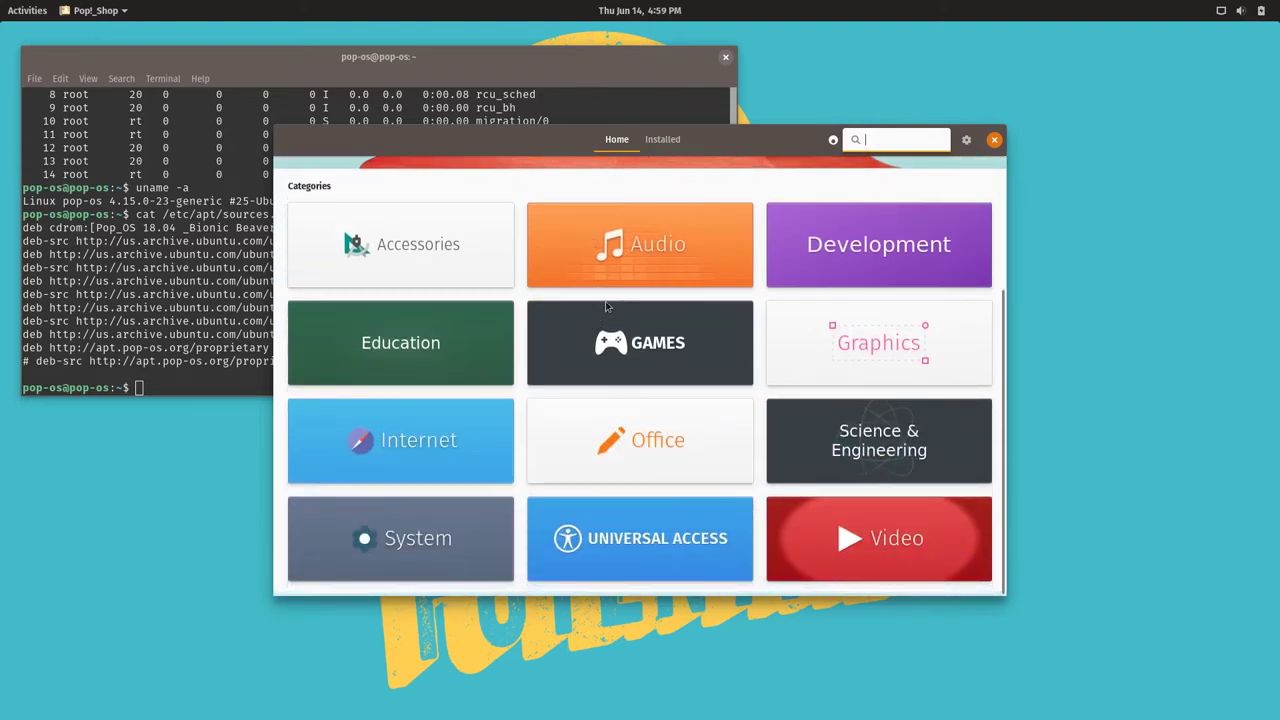
left_click(399, 554)
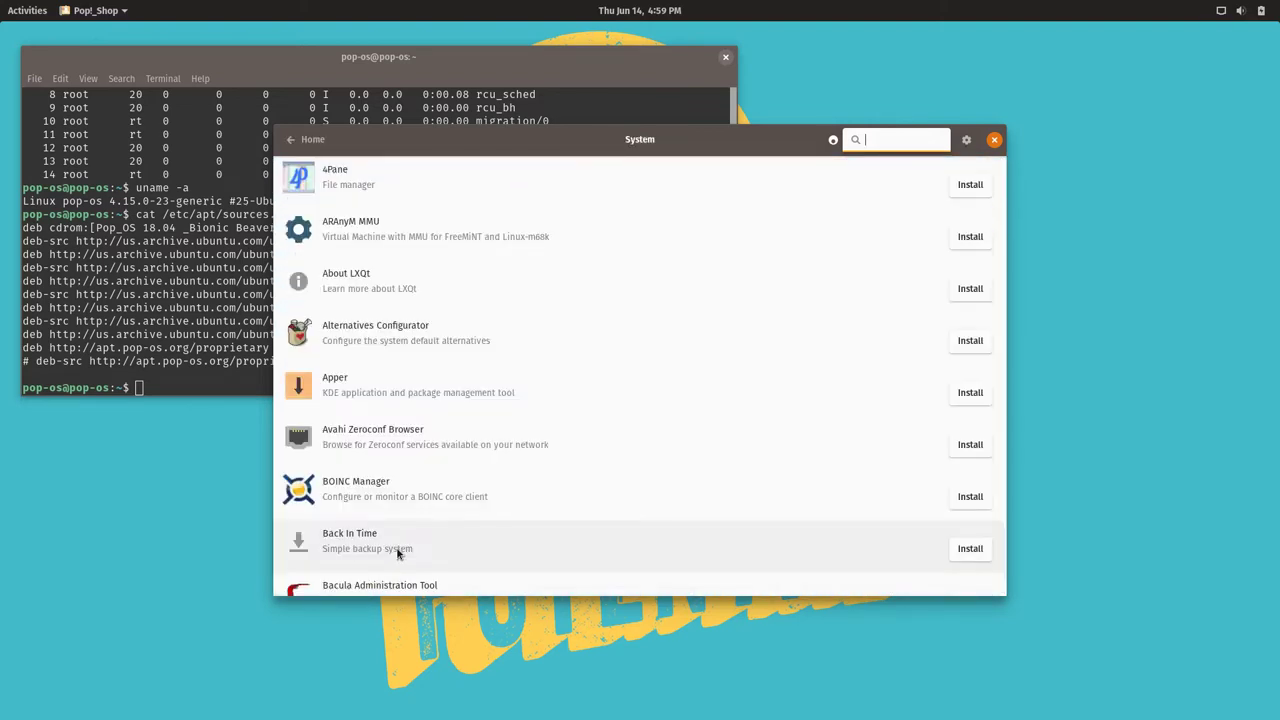
scroll(674, 380, "down", 2)
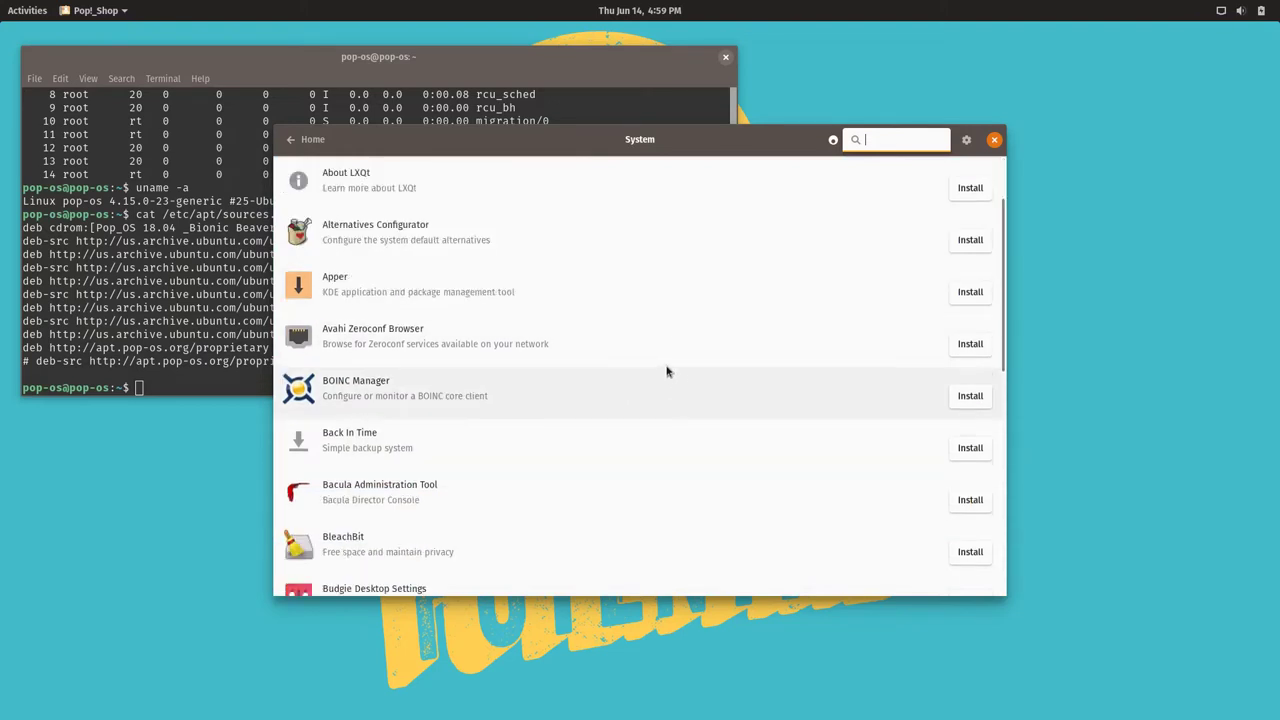
scroll(506, 283, "up", 2)
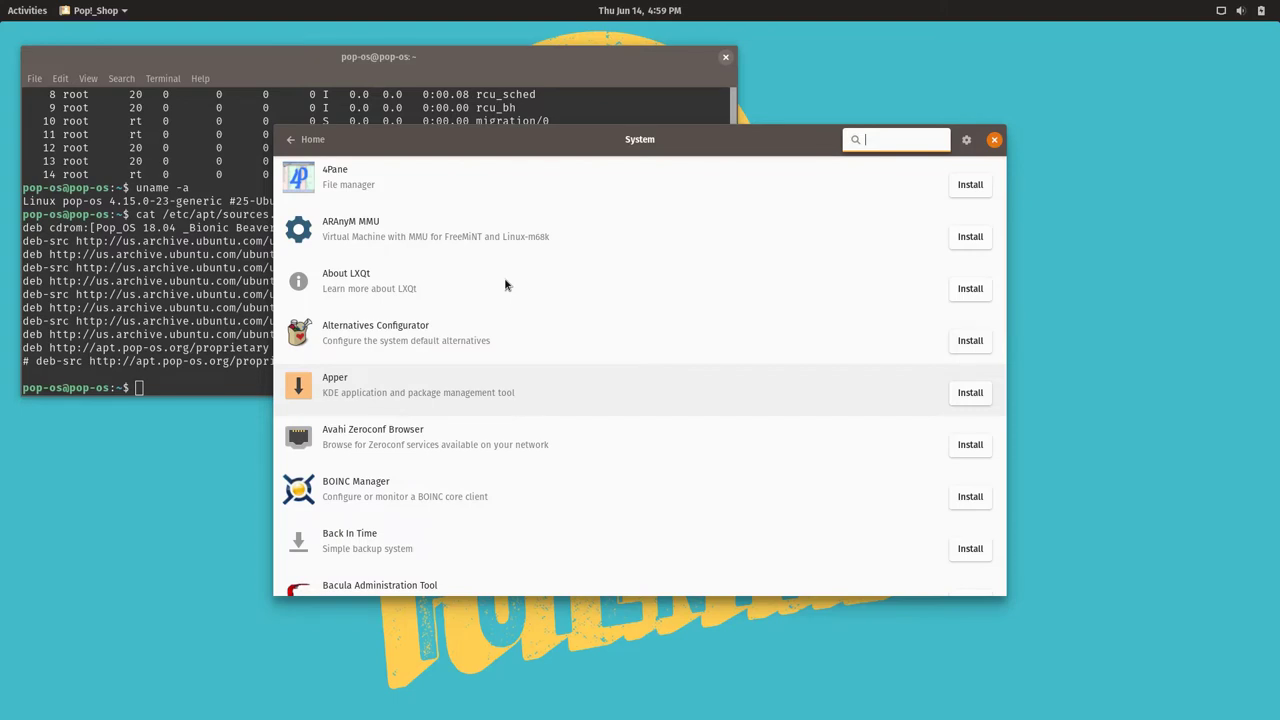
left_click(305, 139)
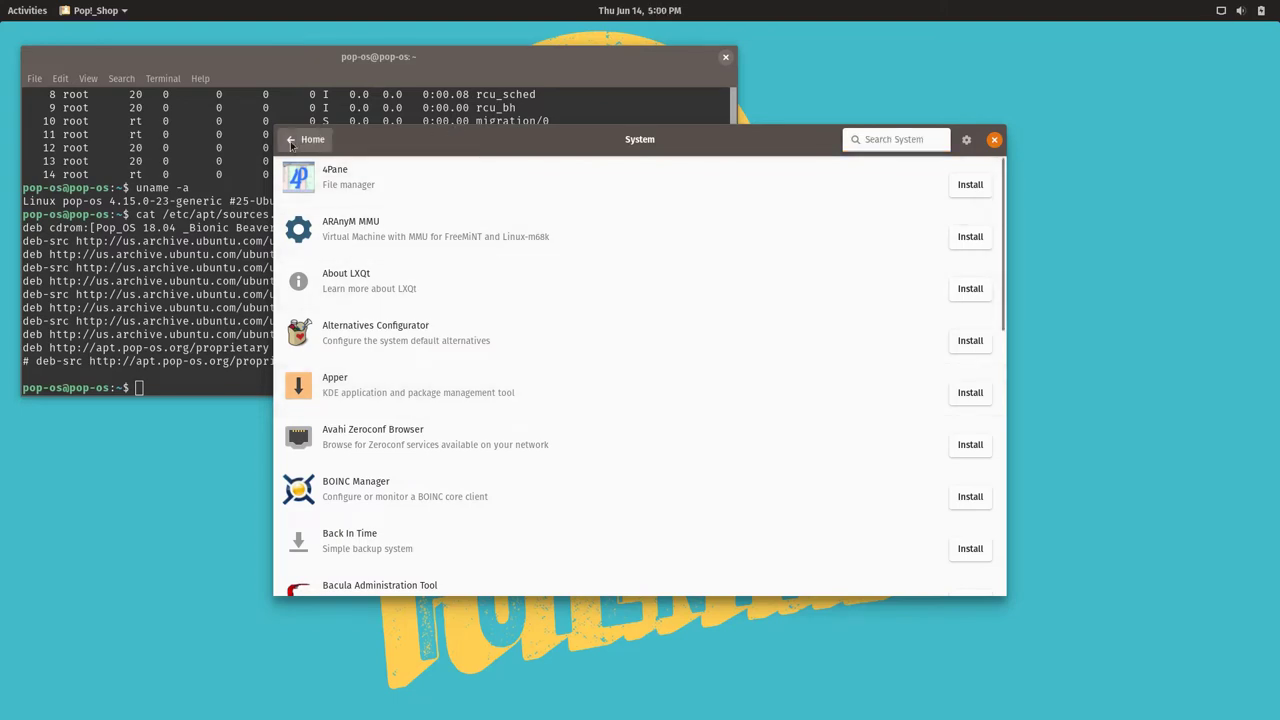
left_click(204, 390)
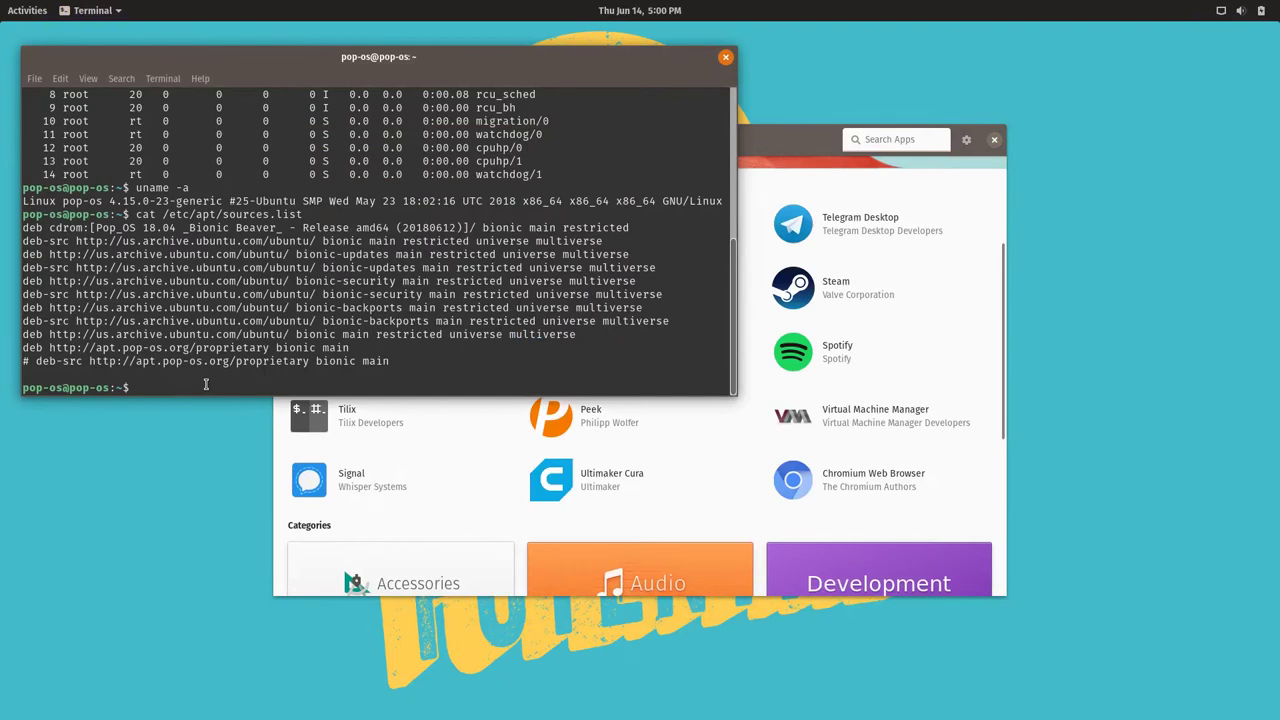
Run apt for its usage help, then bring Pop!_Shop forward and search for 'tweaks'.
type("apt")
key("Return")
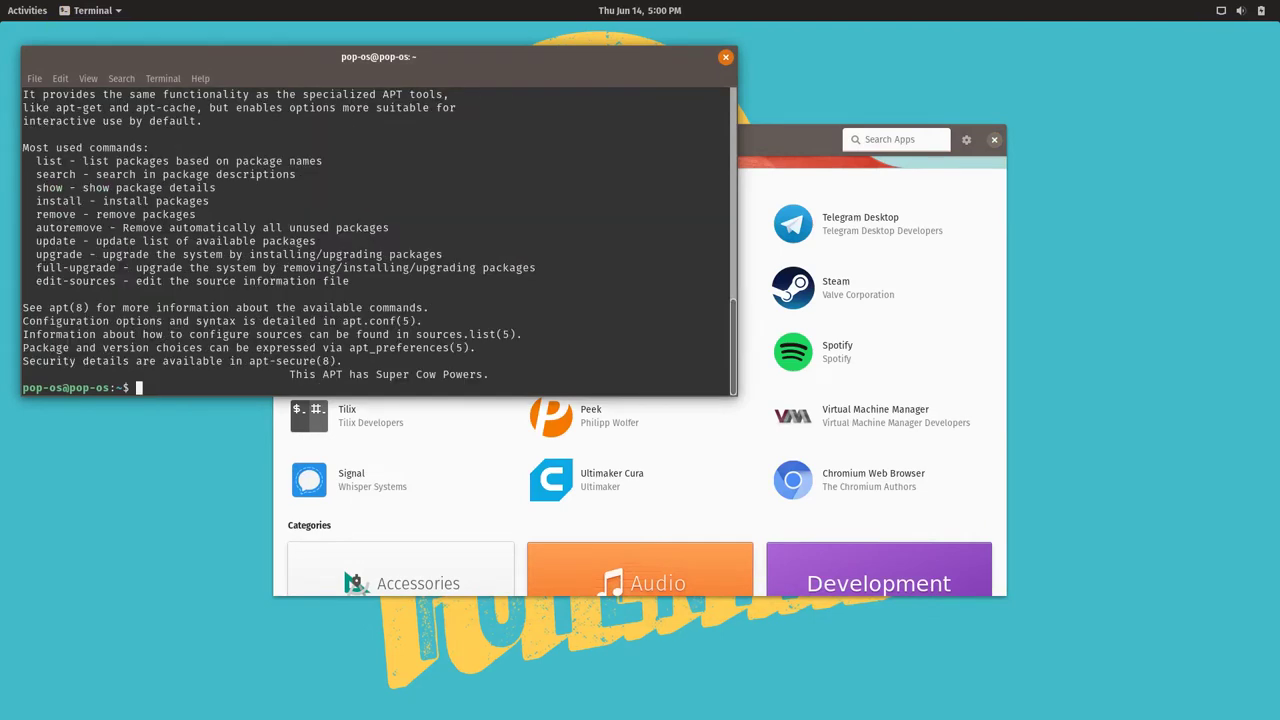
left_click(777, 148)
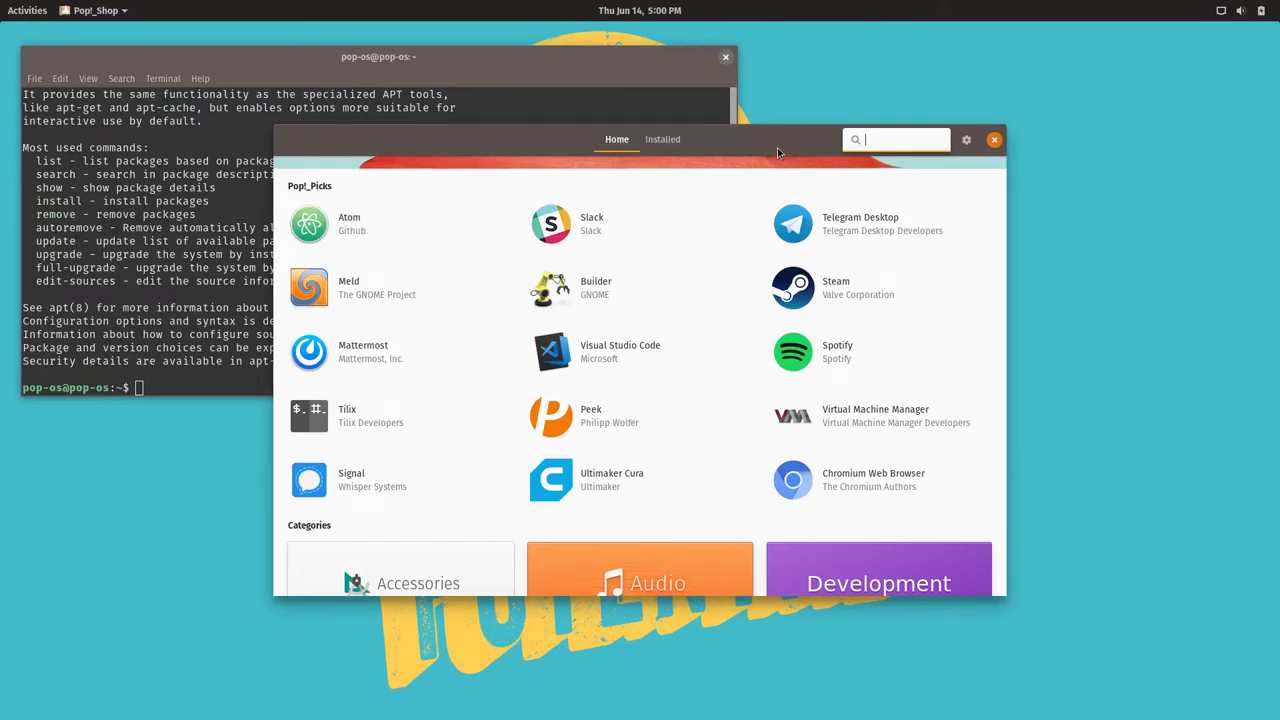
scroll(777, 250, "up", 3)
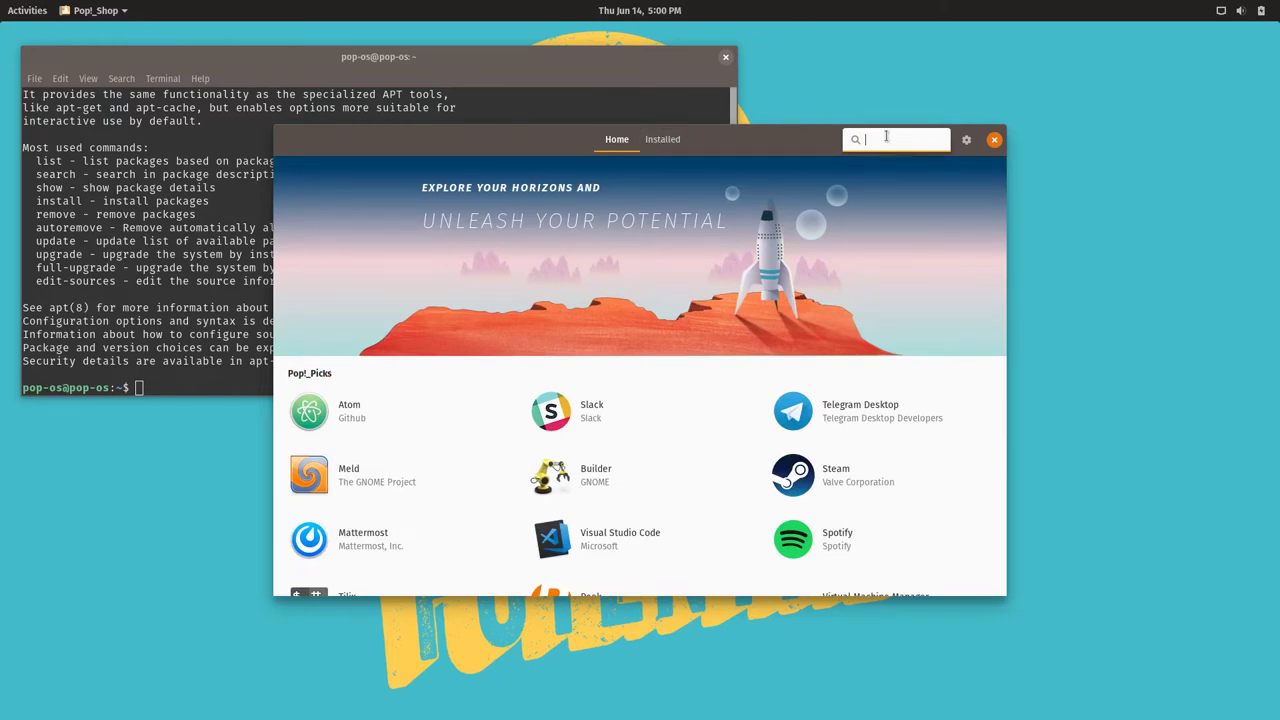
type("tweaks")
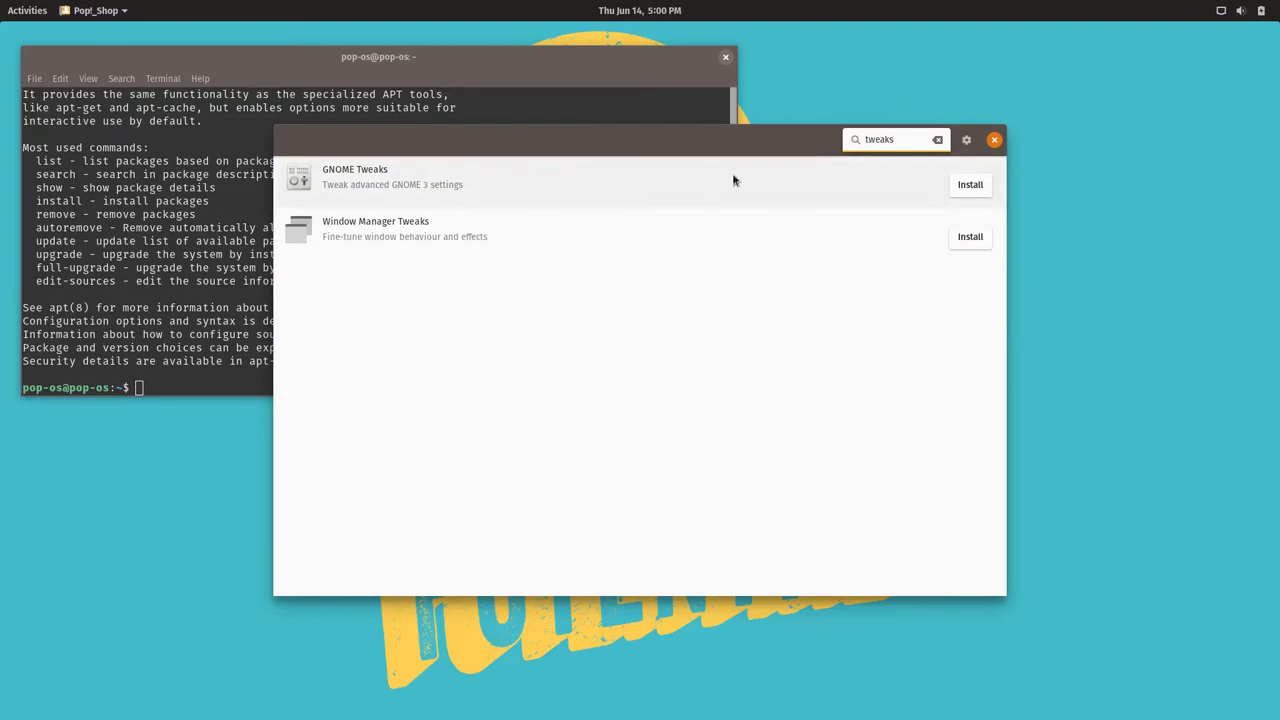
Install GNOME Tweaks from Pop!_Shop, typing sudo apt install gnome-tweak-tool in the terminal meanwhile.
left_click(968, 188)
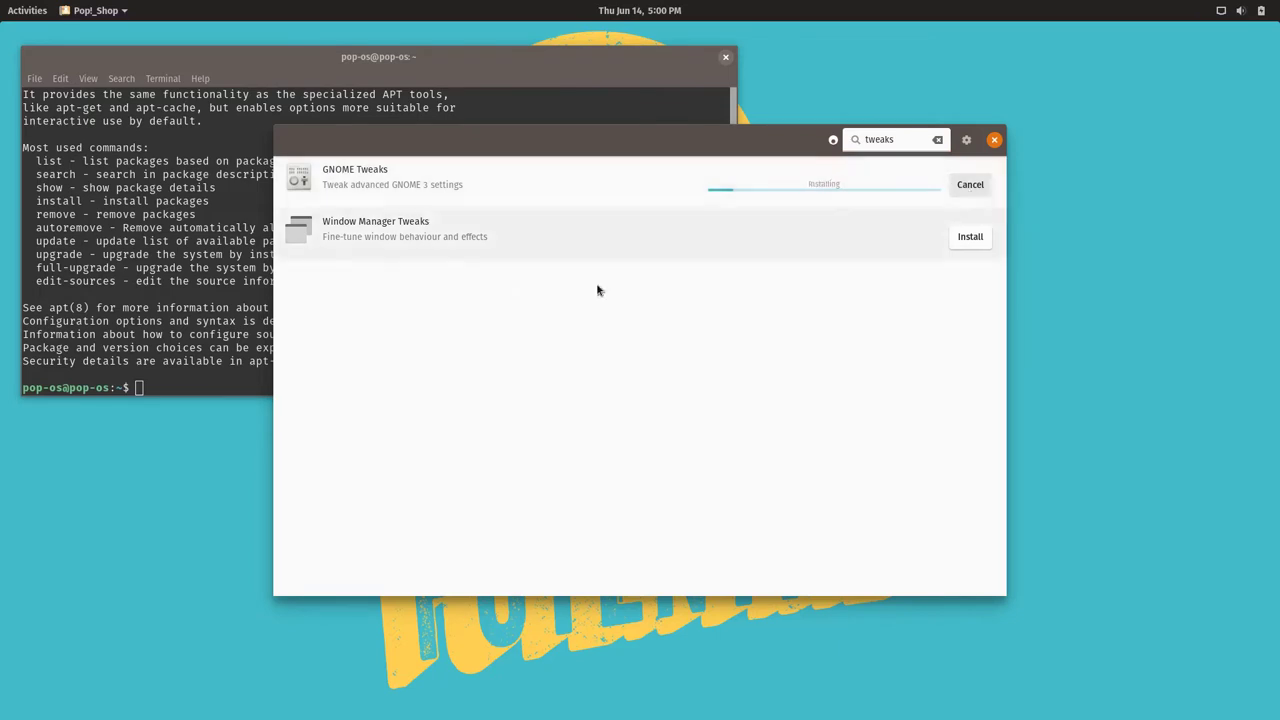
left_click(201, 381)
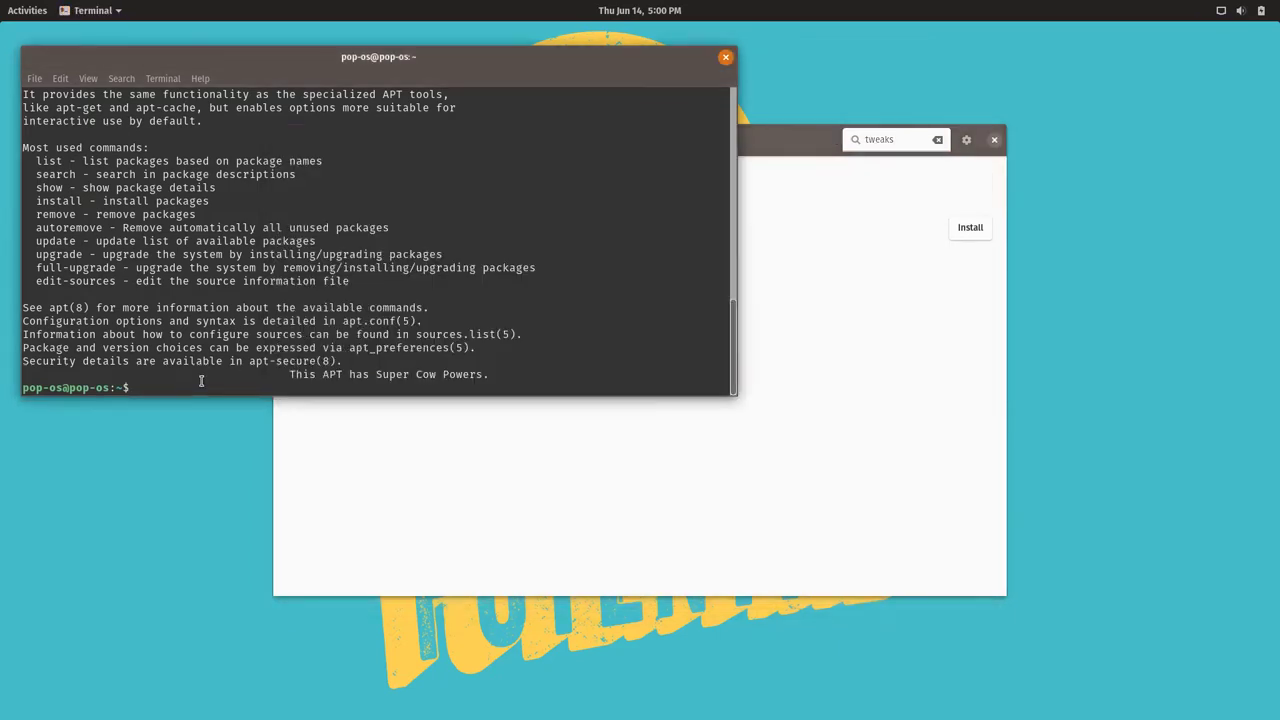
type("sudo apt install gnom")
type("e-tweak-tool")
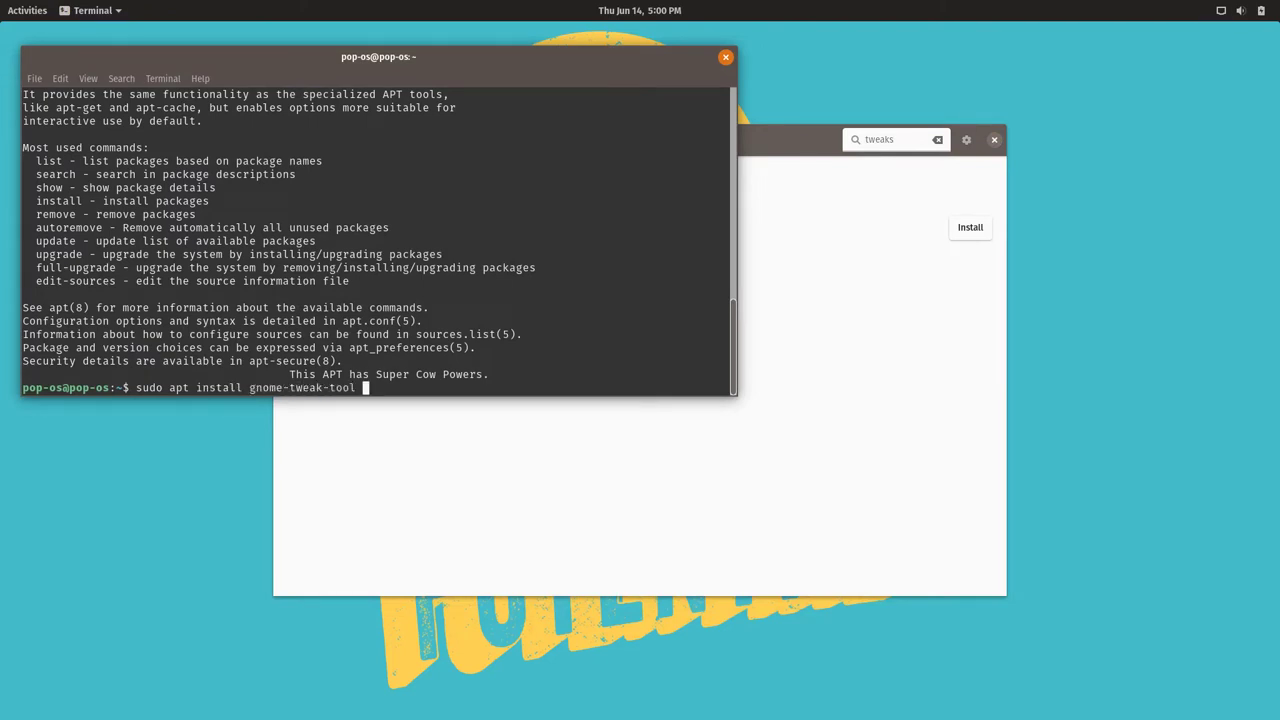
left_click(437, 538)
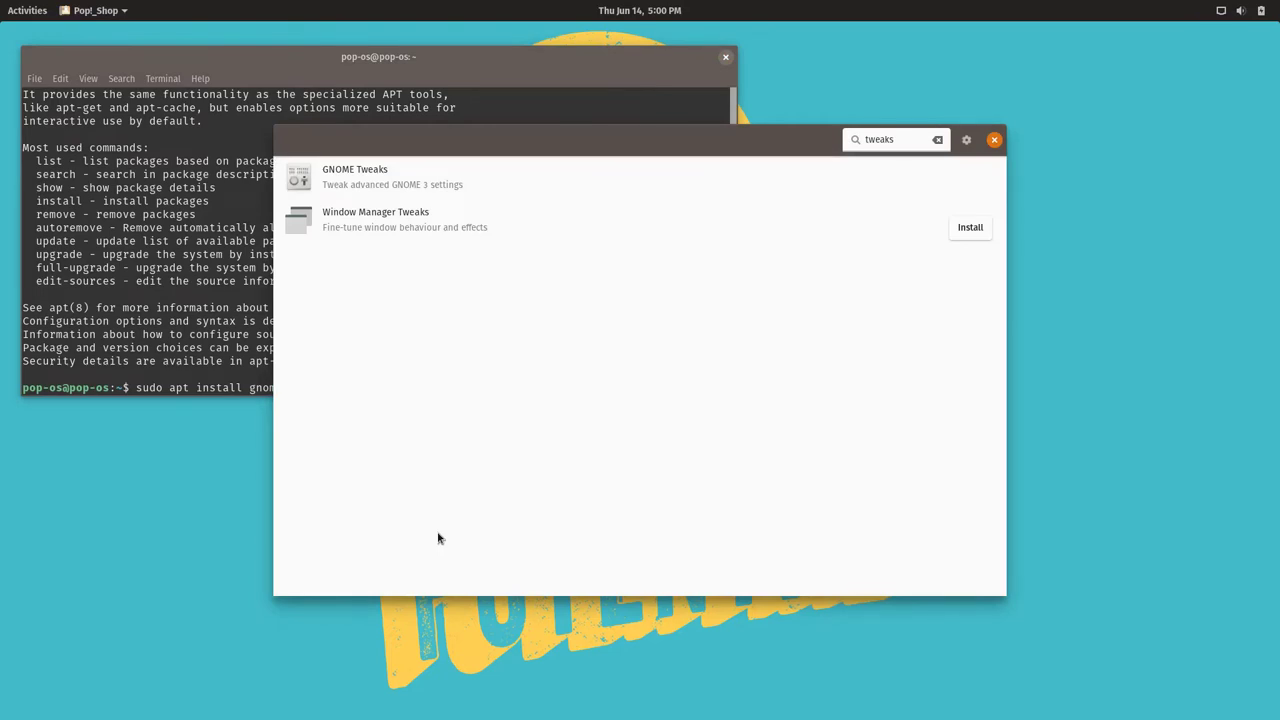
left_click(727, 58)
Launch Tweaks via a 'twe' search, dismiss the restart notification, and close Pop!_Shop.
key("super")
type("twe")
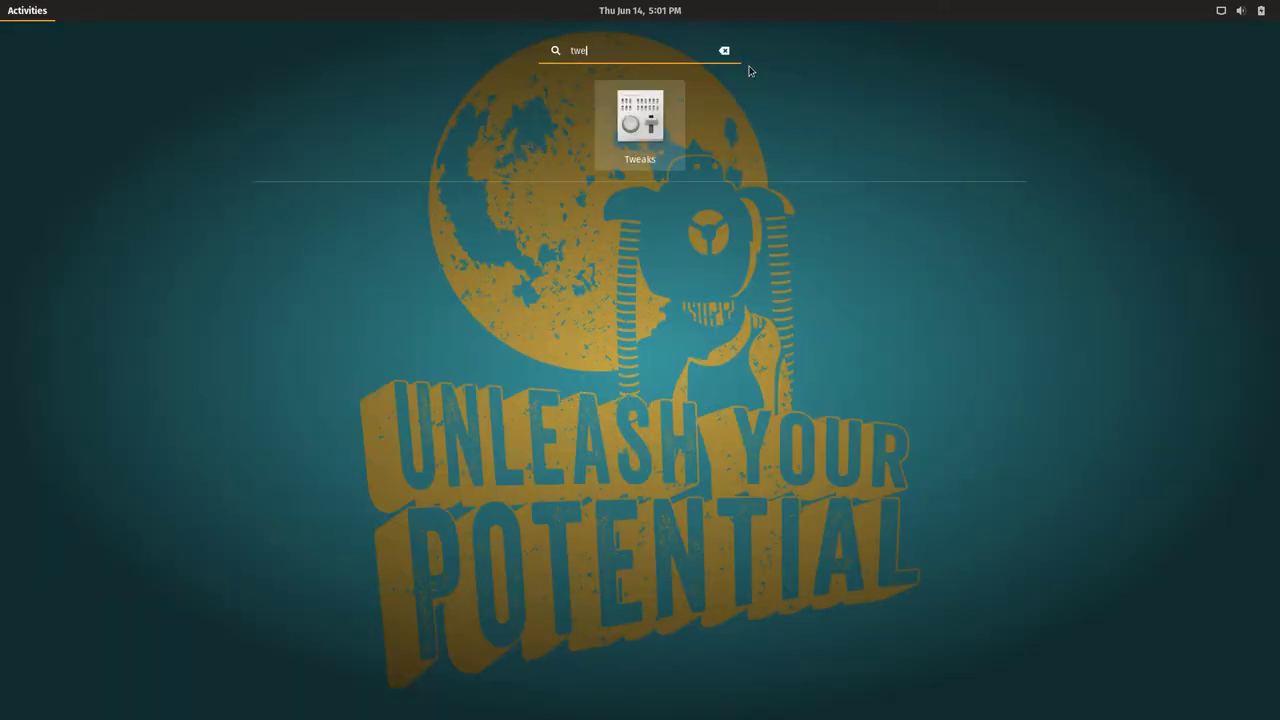
key("Return")
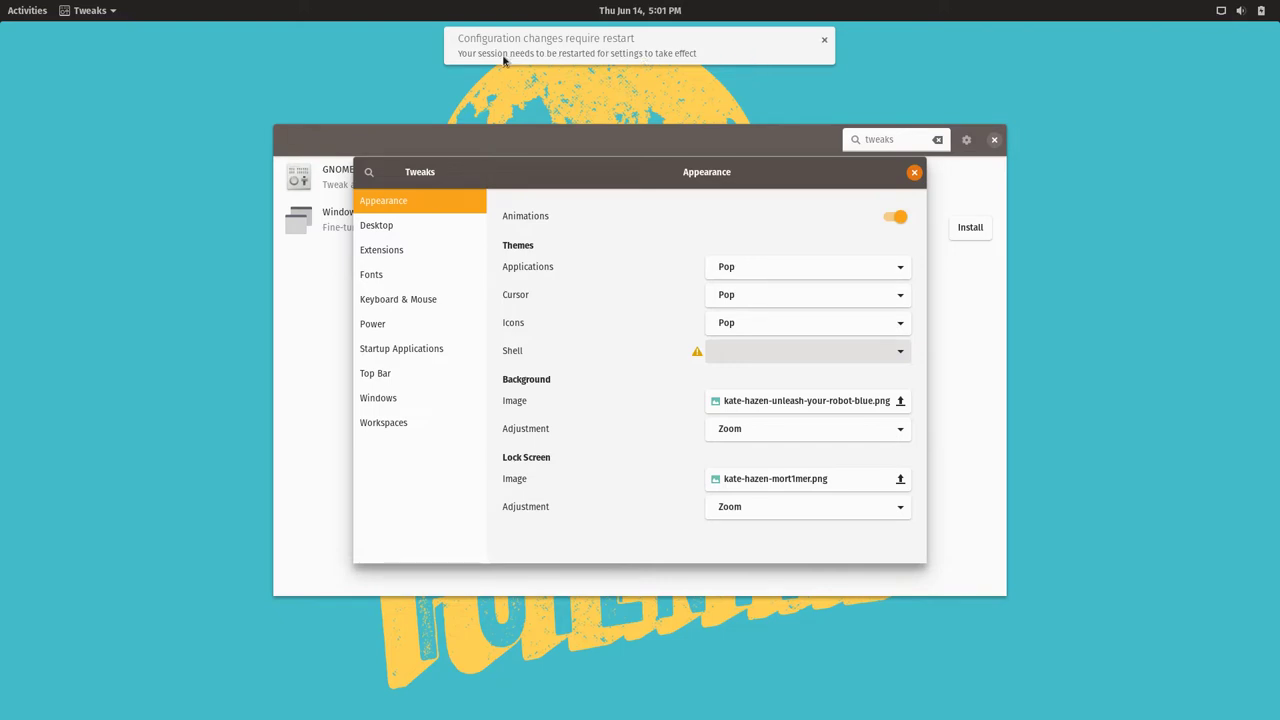
left_click(644, 10)
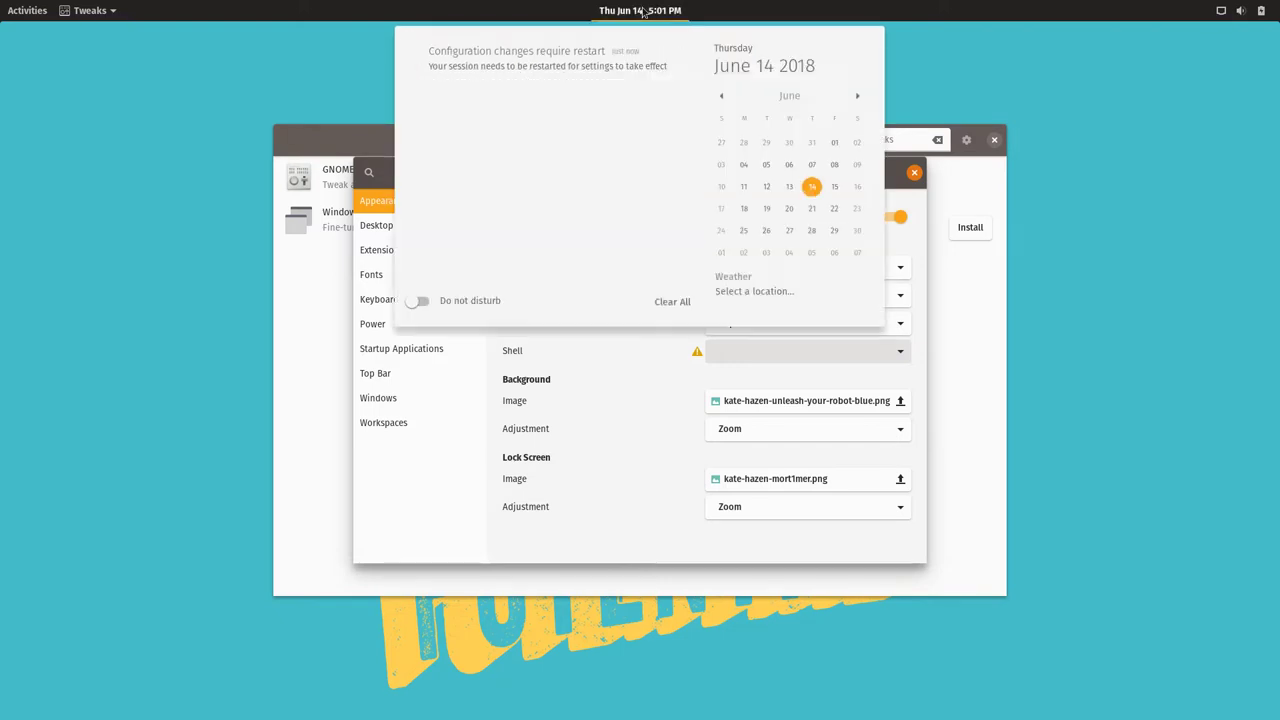
left_click(563, 66)
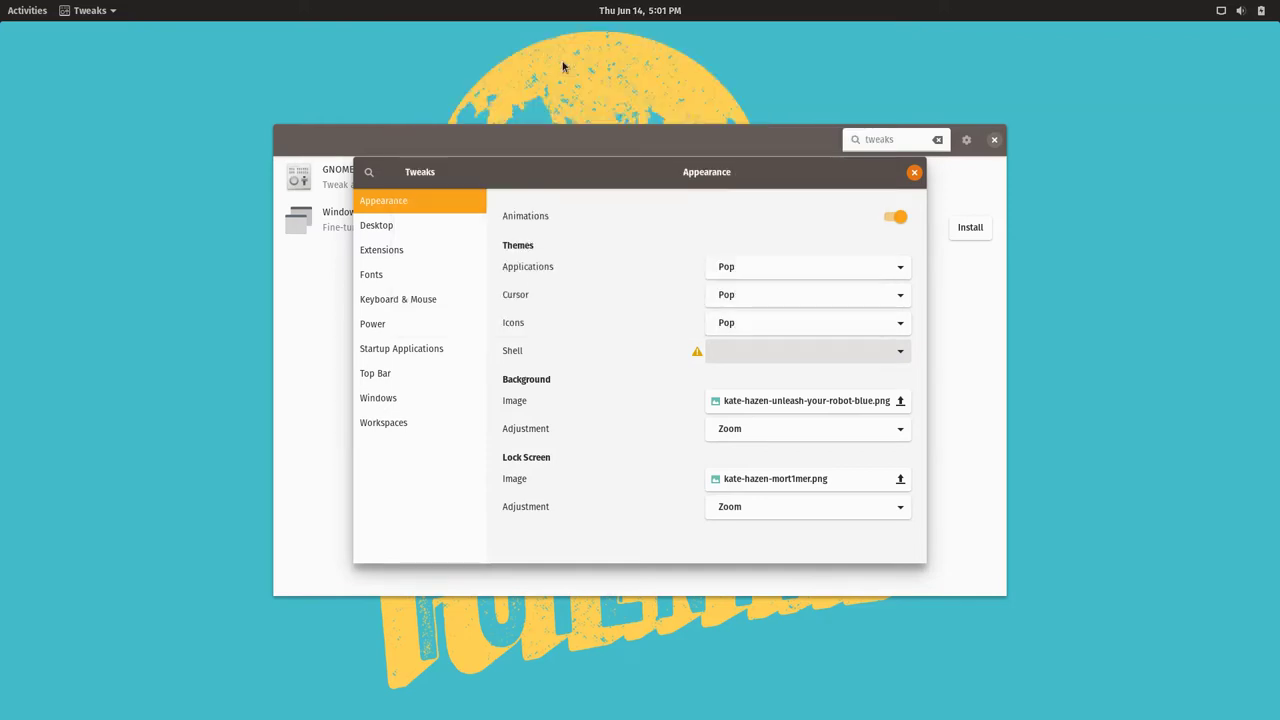
left_click_drag(629, 180, 391, 90)
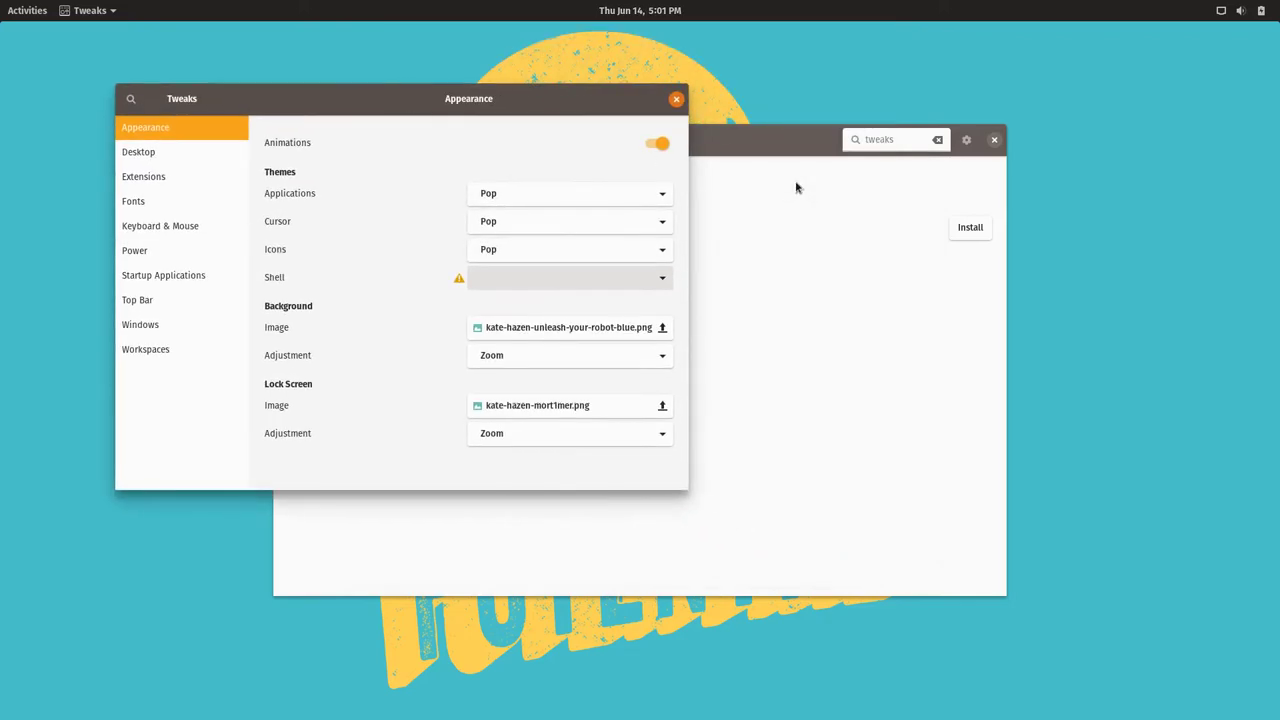
left_click(994, 140)
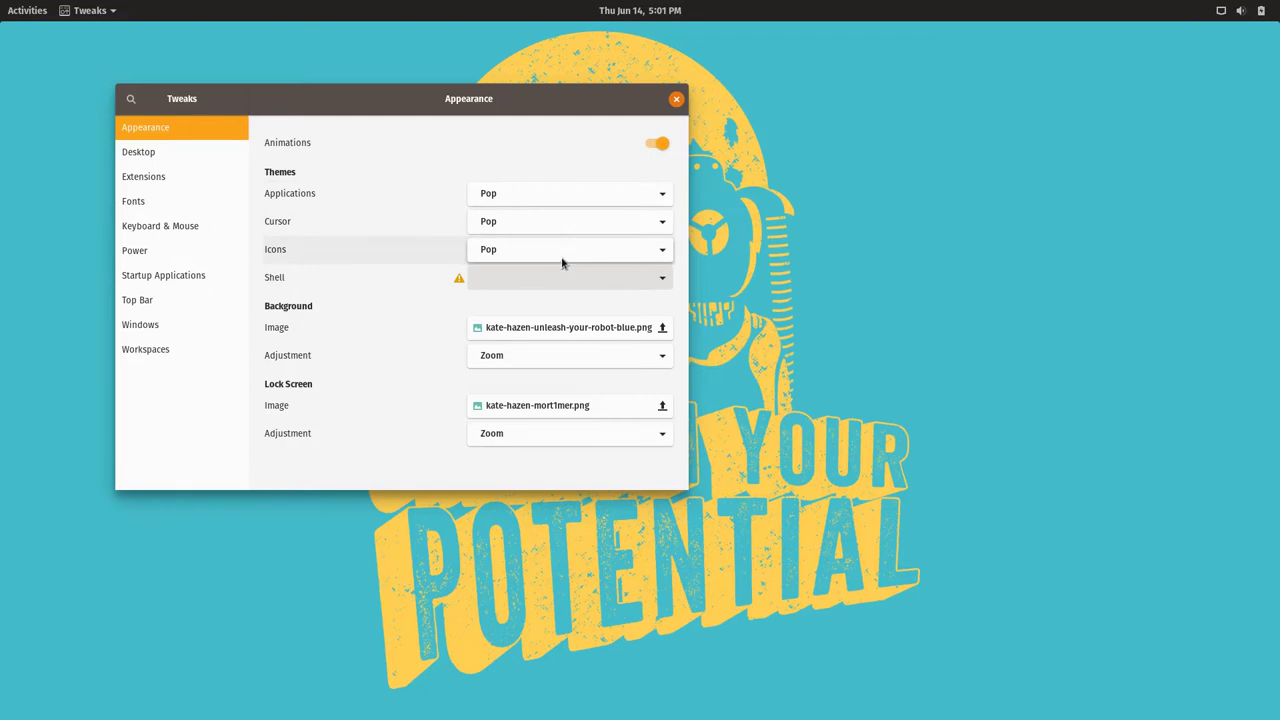
Keep the Pop application theme, open Files, and arrange Files beside Tweaks.
left_click(663, 196)
left_click(663, 196)
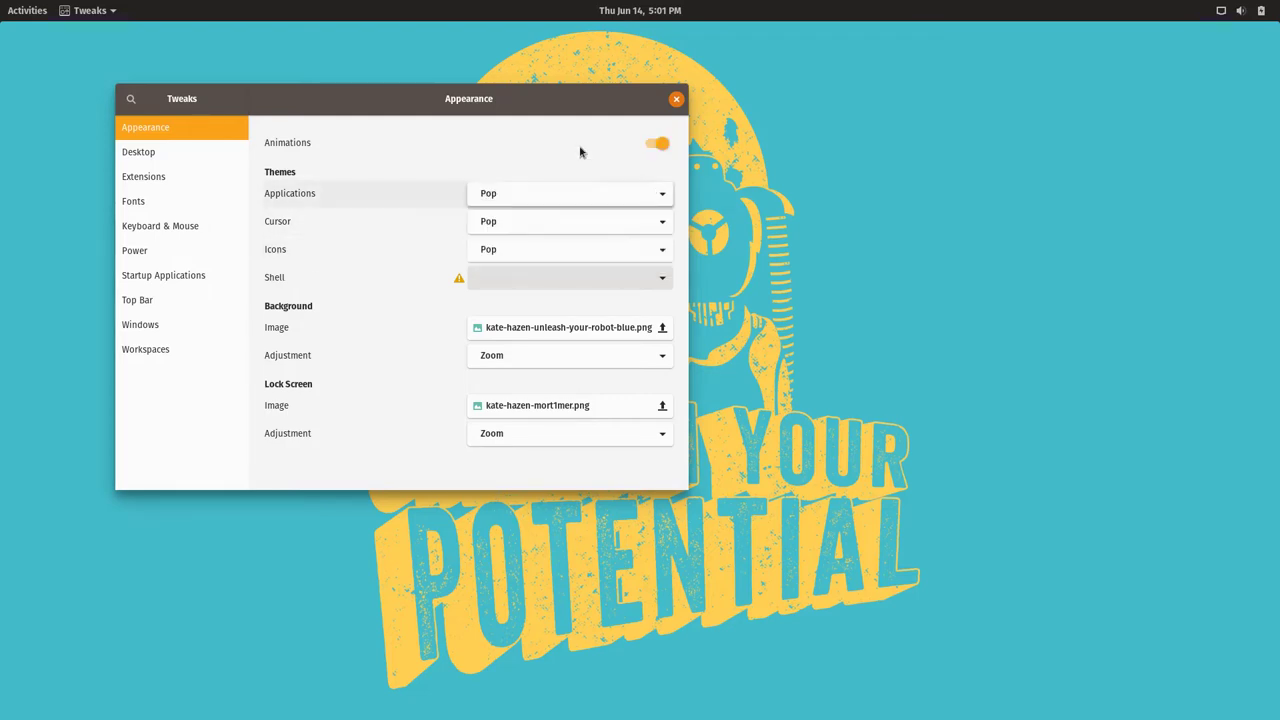
left_click(27, 10)
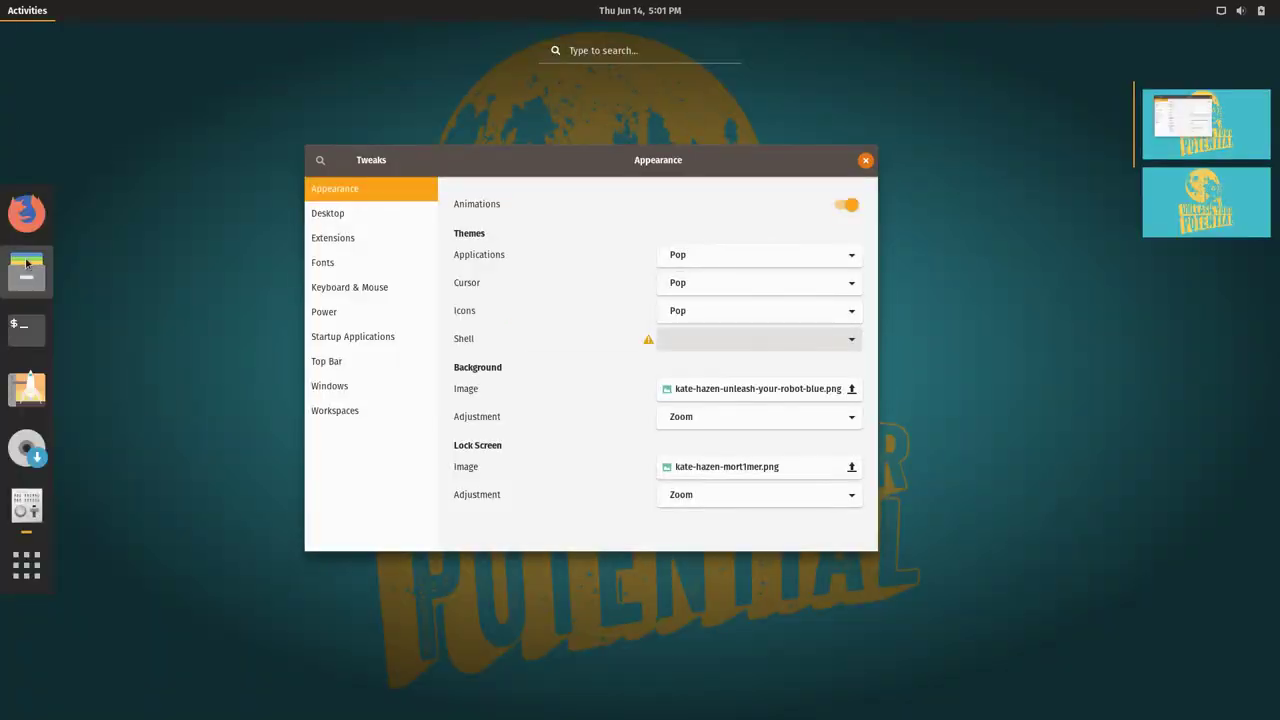
left_click(25, 265)
left_click_drag(609, 205, 840, 90)
left_click_drag(513, 104, 465, 86)
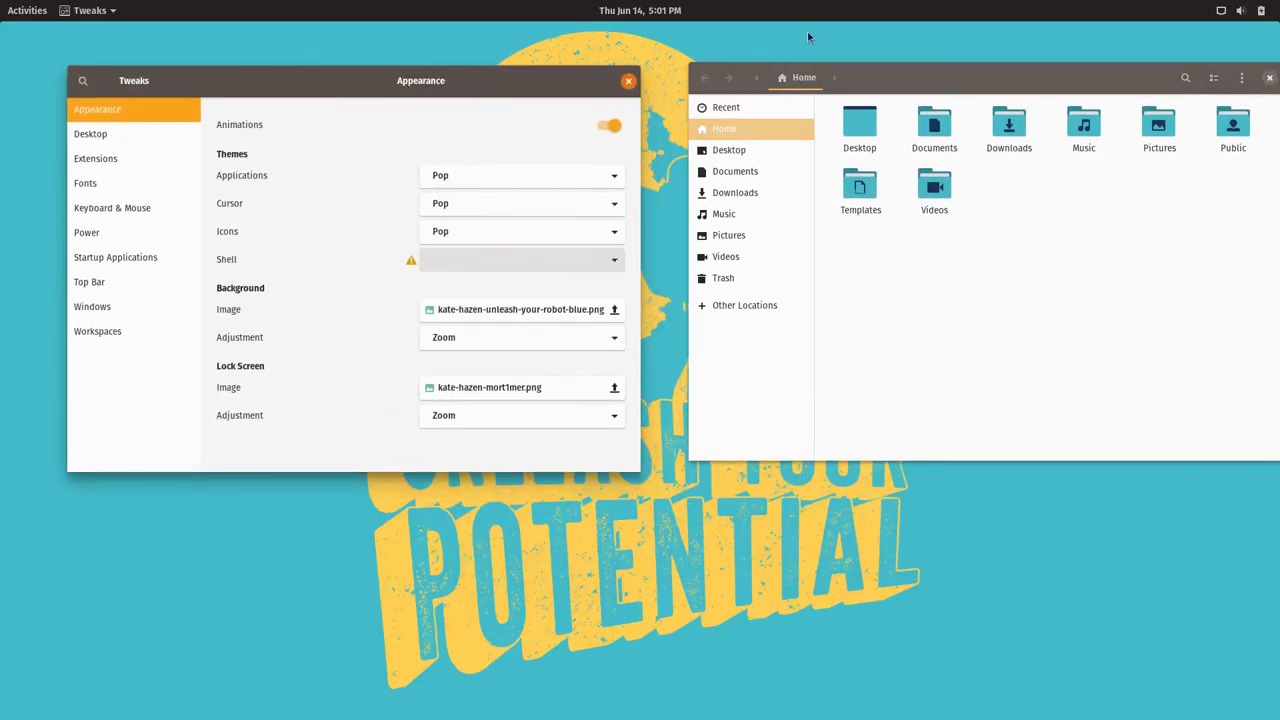
left_click_drag(868, 81, 840, 87)
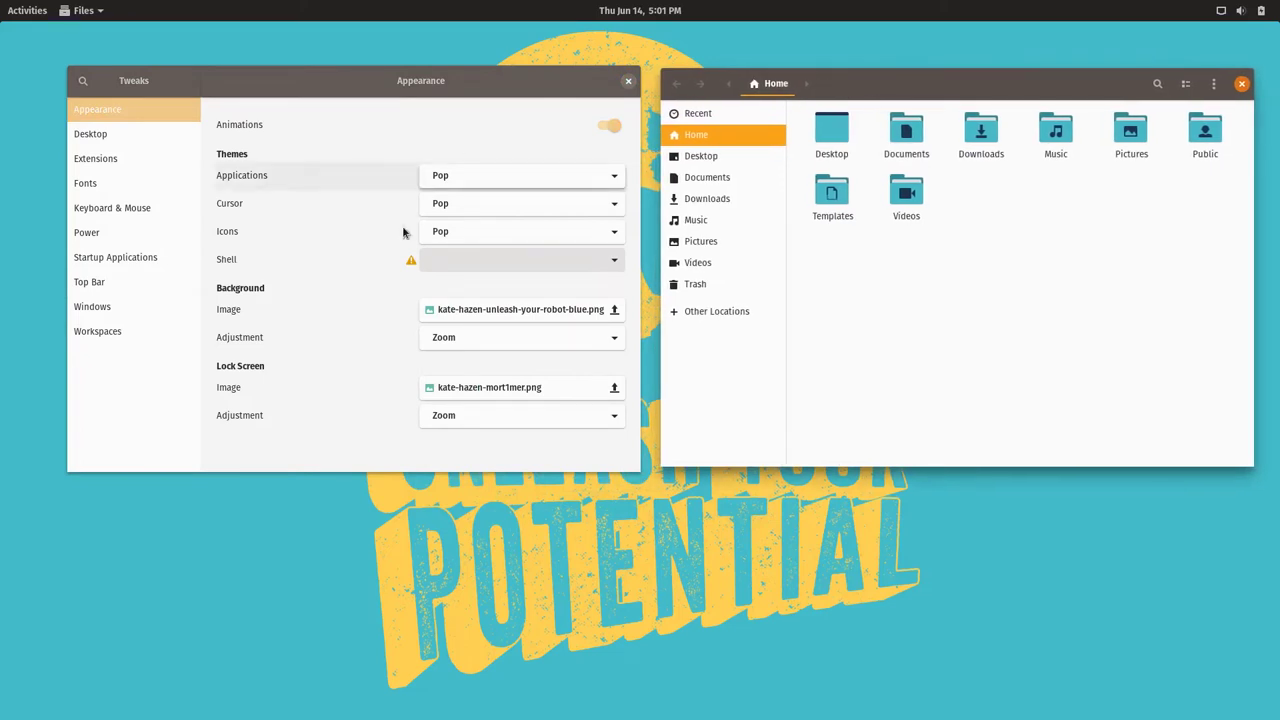
Try the Pop-dark, Pop-dark-slim, Pop-light and Pop application themes in turn.
left_click(614, 177)
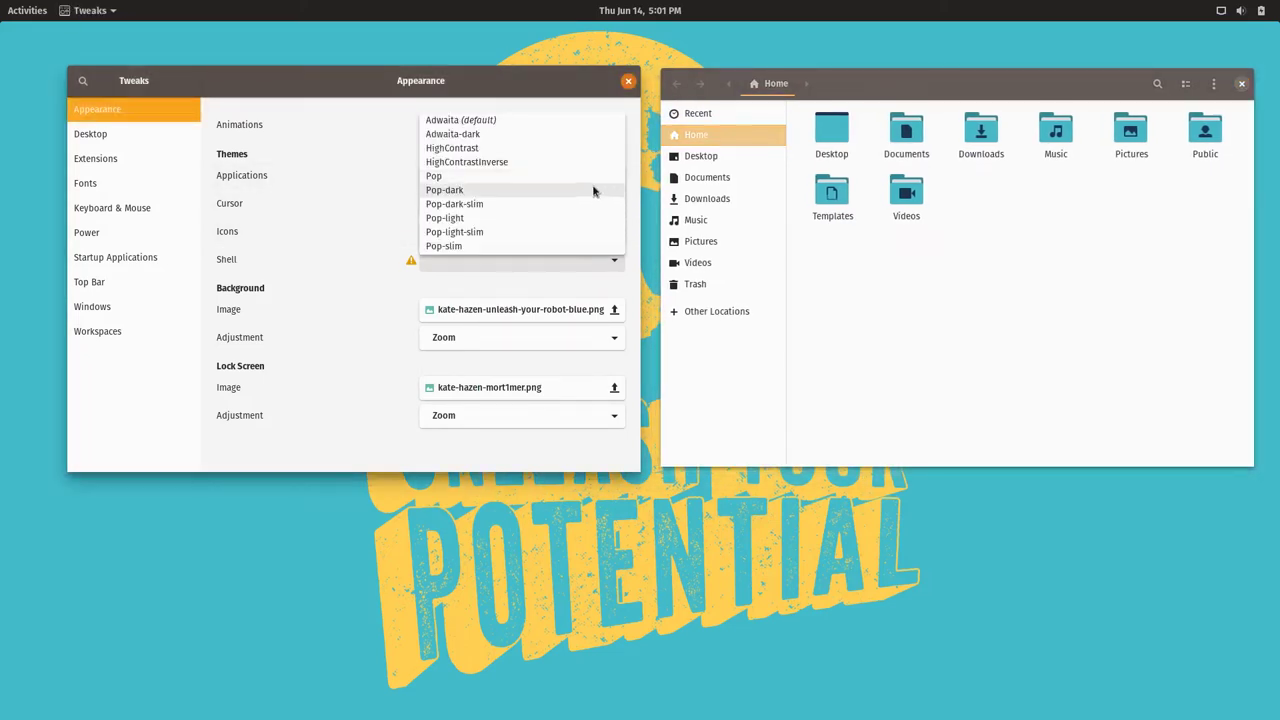
left_click(591, 191)
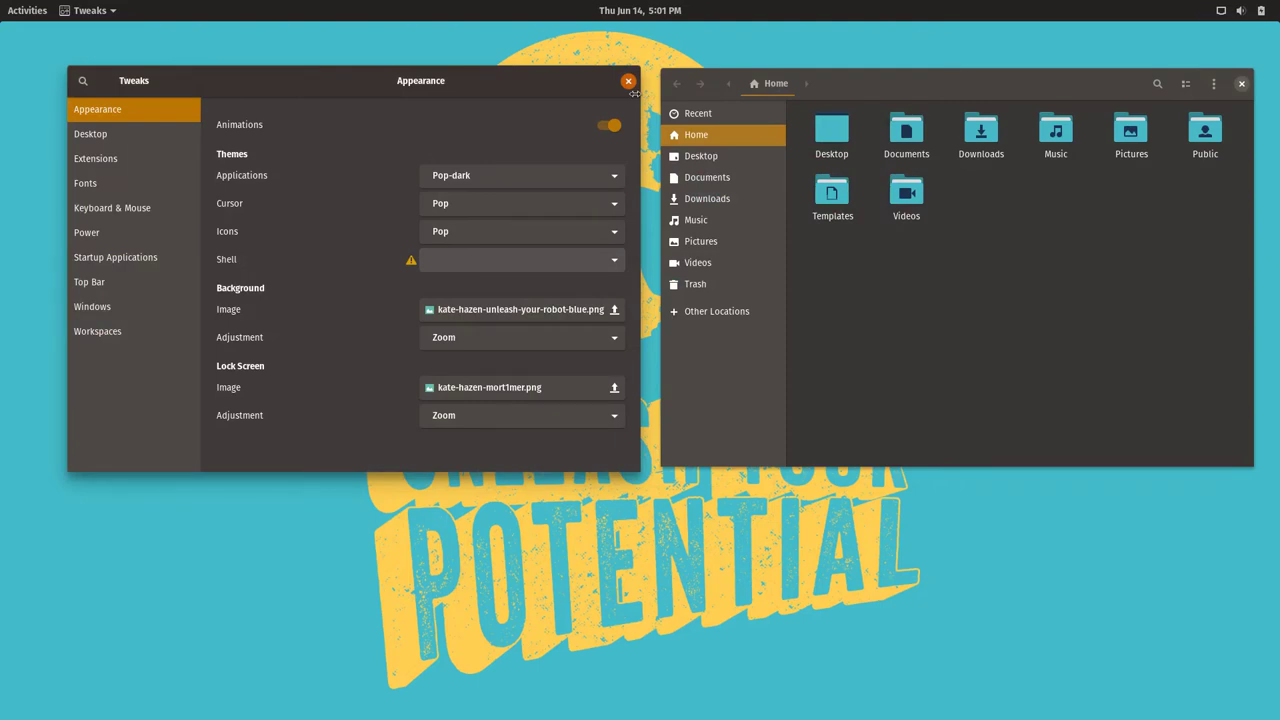
left_click(609, 175)
left_click(597, 193)
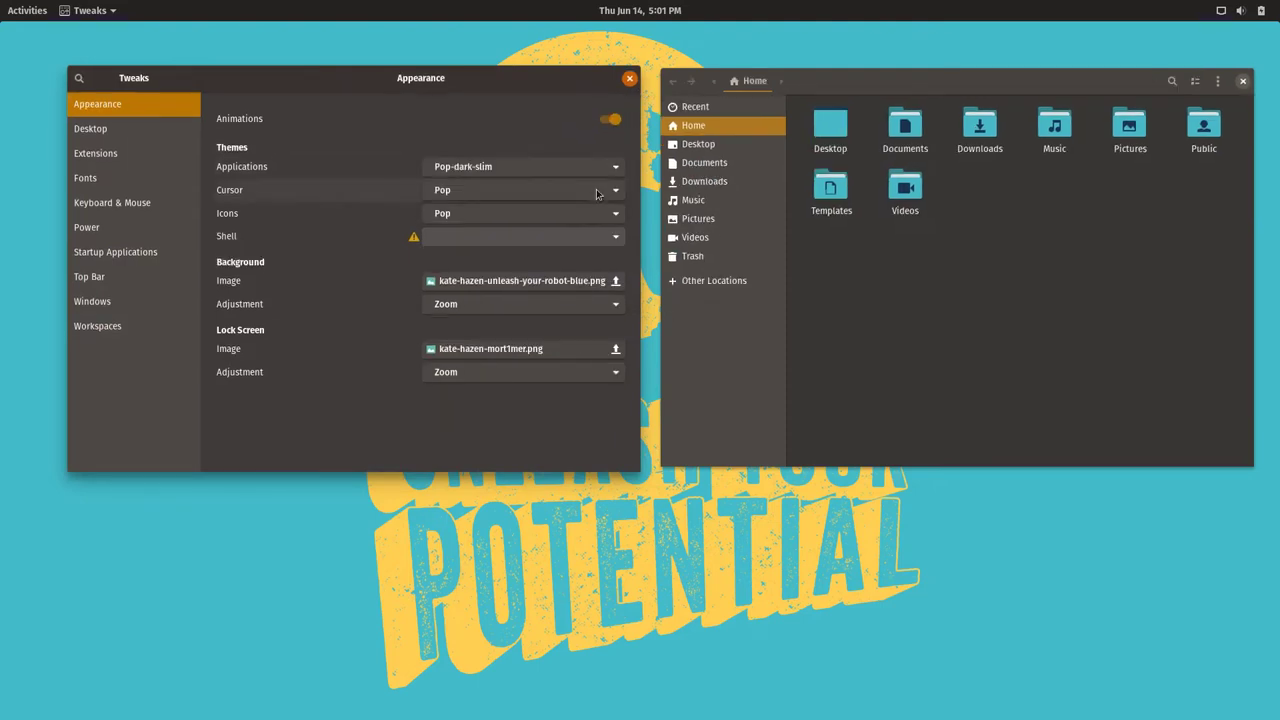
left_click(607, 166)
left_click(607, 151)
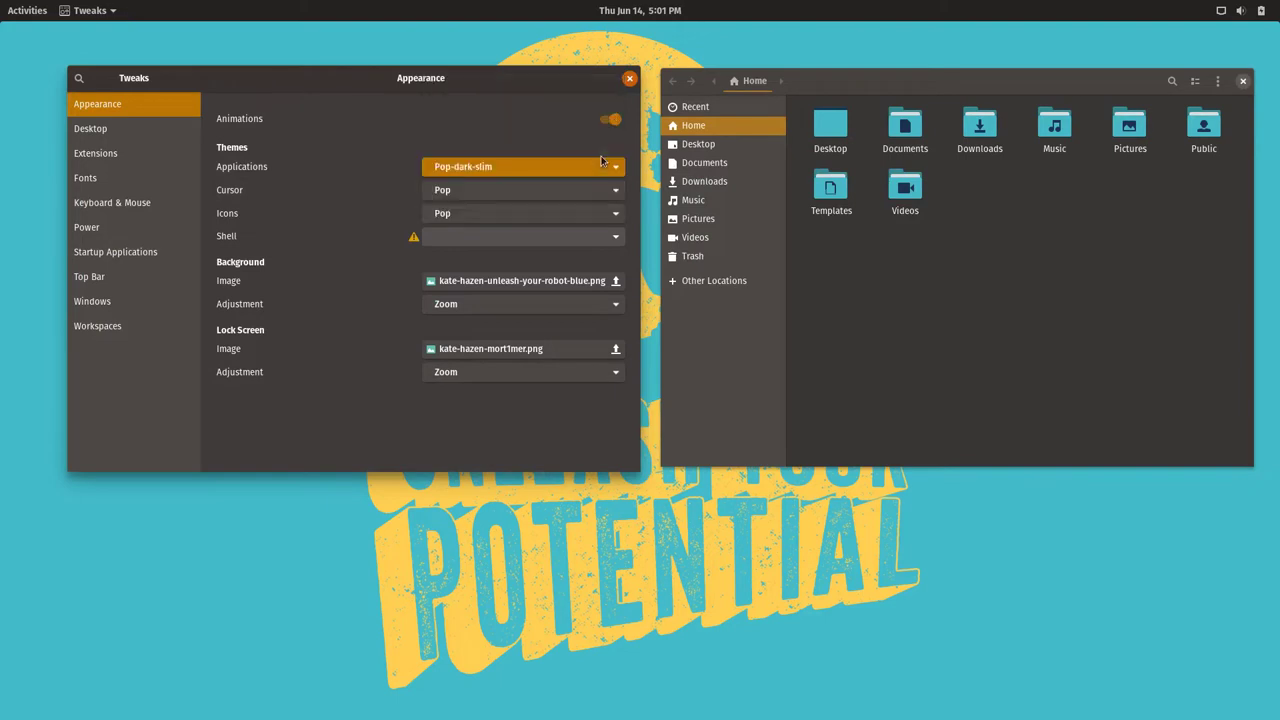
left_click(601, 183)
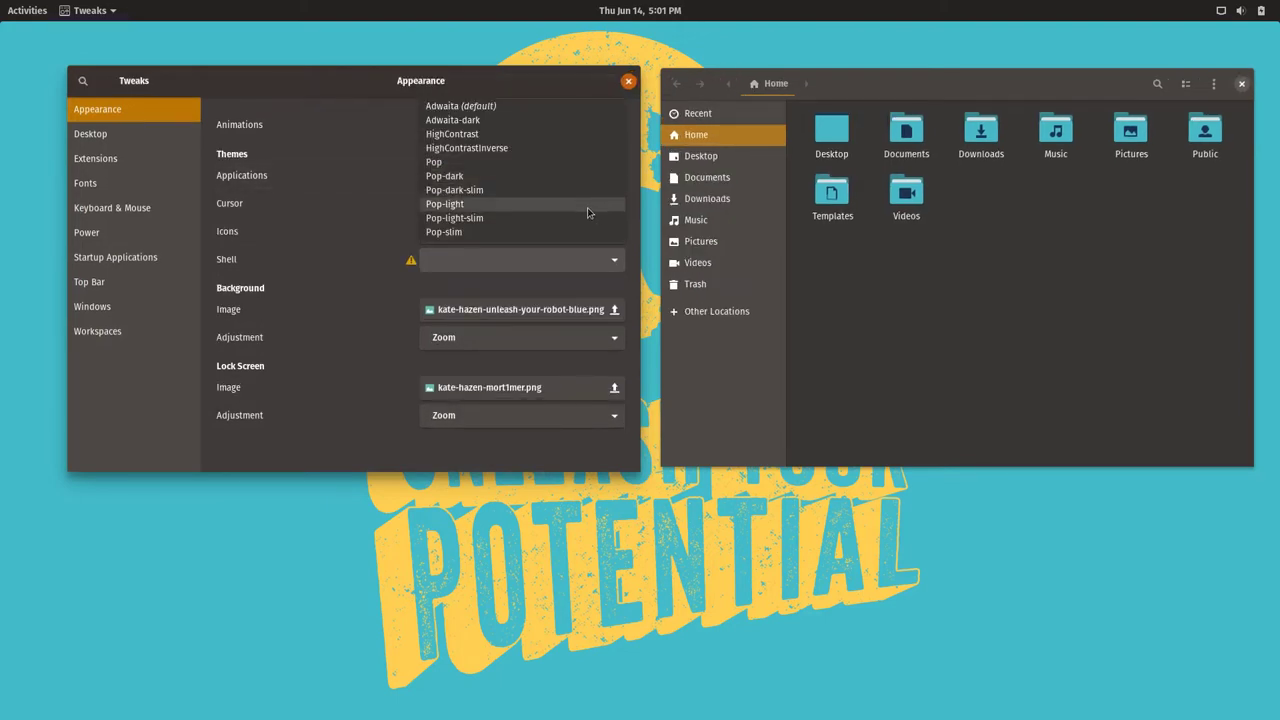
left_click(587, 207)
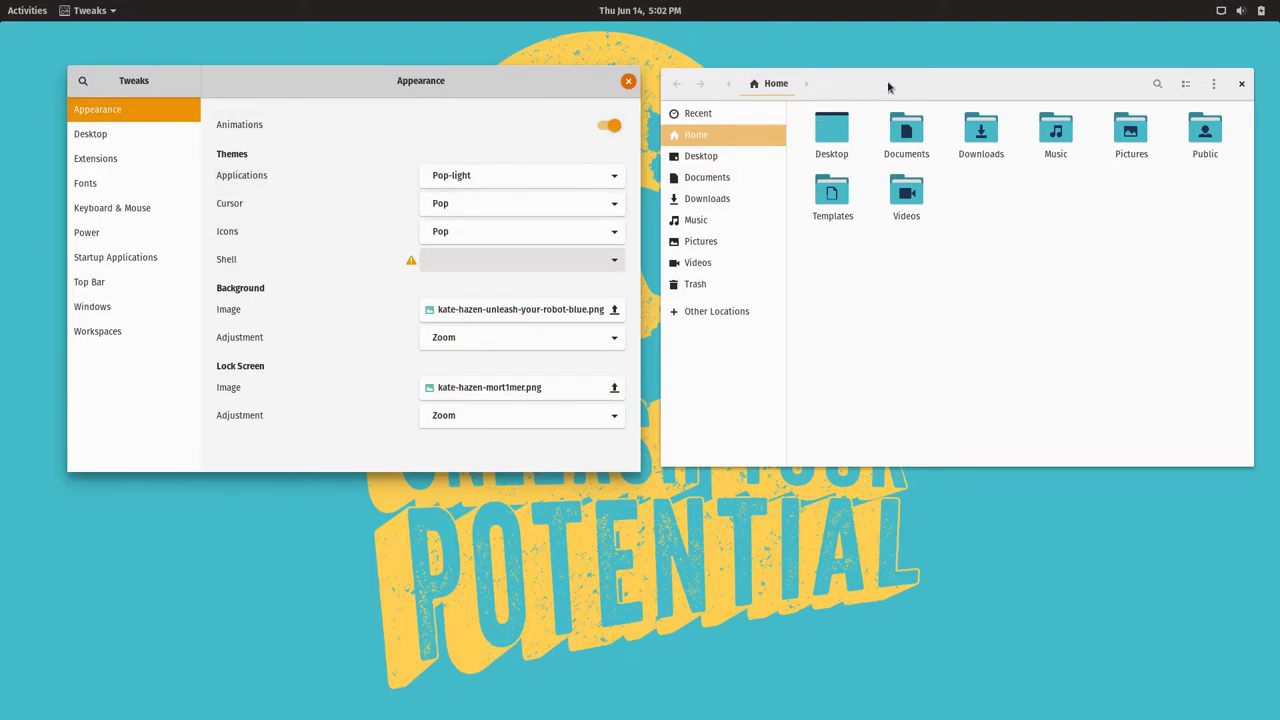
left_click(570, 175)
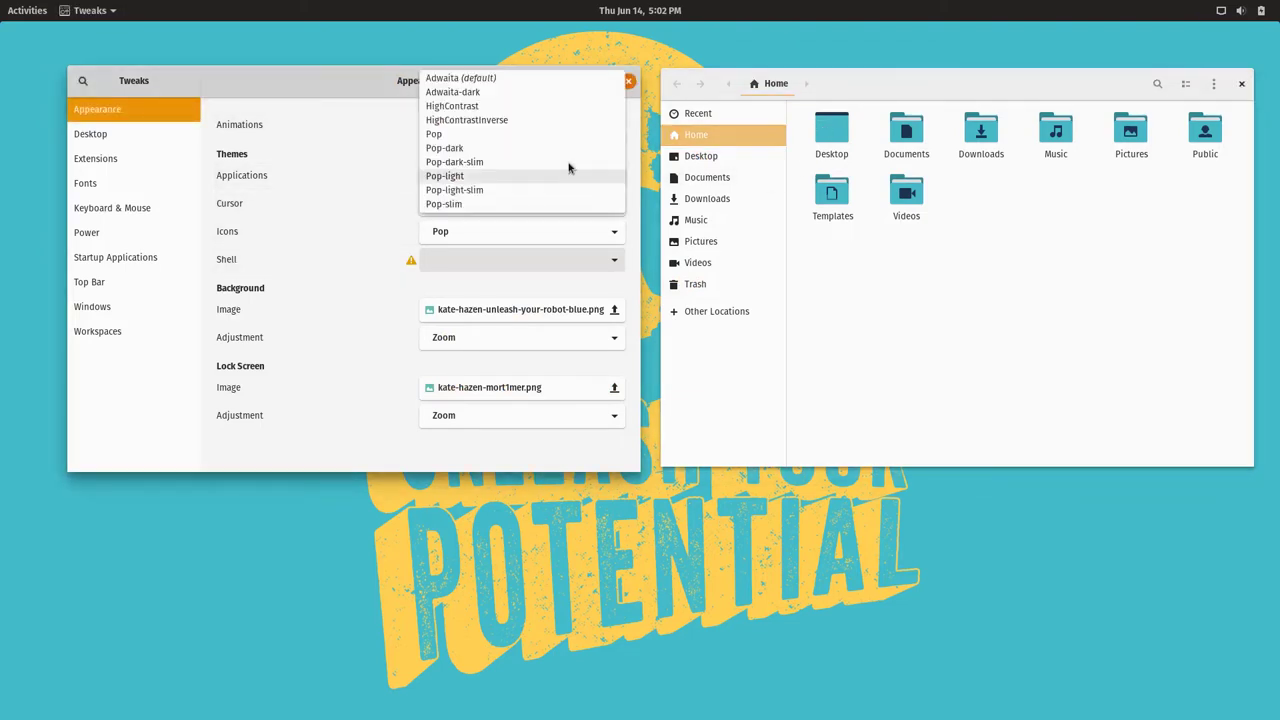
left_click(572, 133)
Settle on Pop-slim as the Applications theme.
left_click(555, 178)
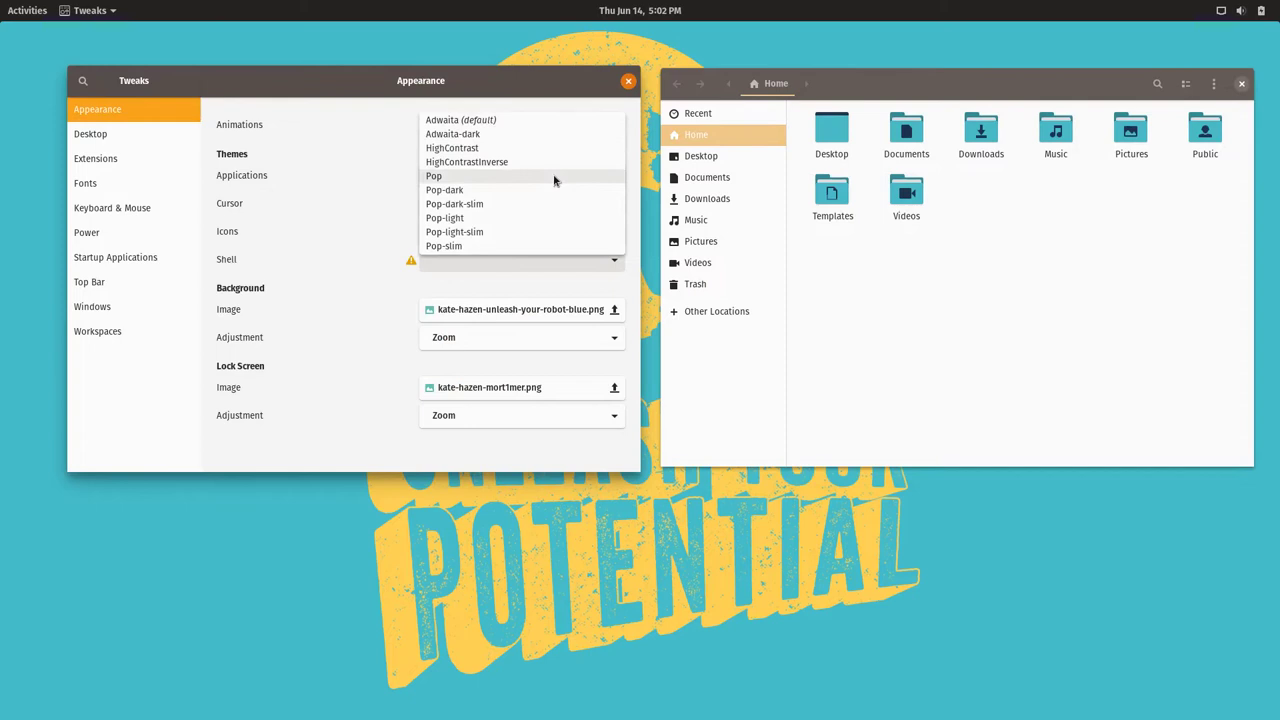
left_click(520, 175)
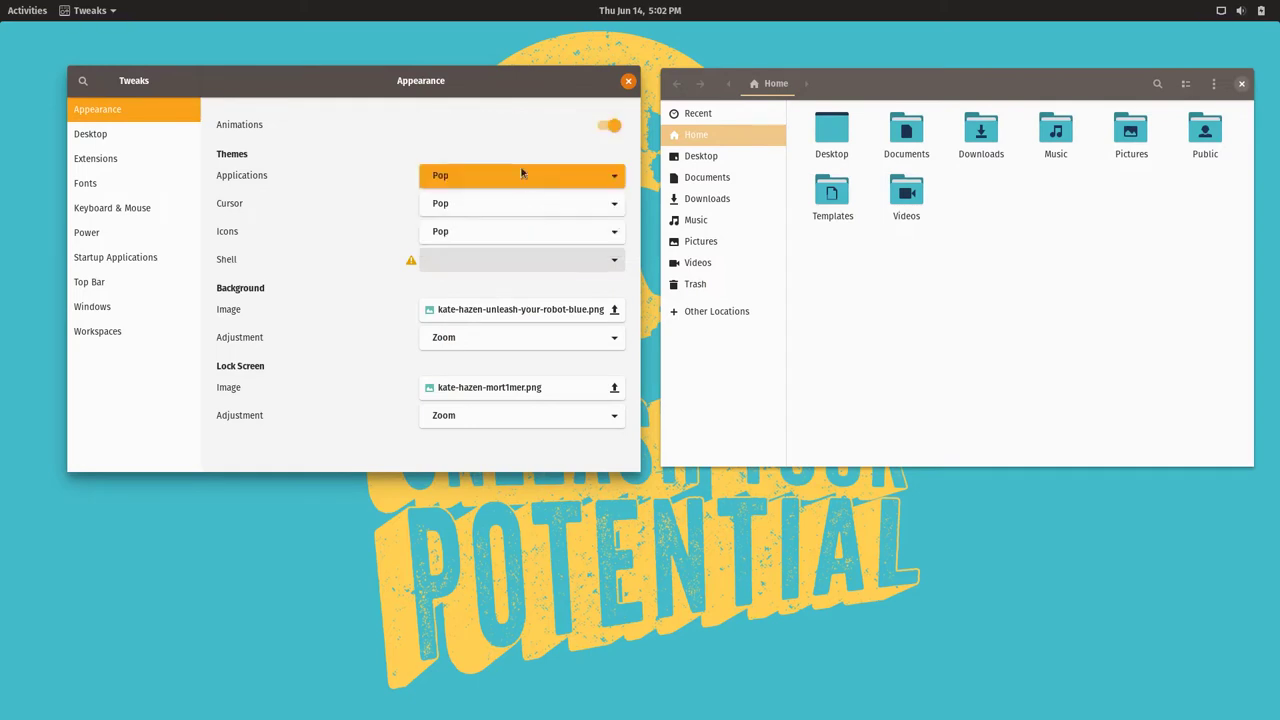
left_click(520, 173)
left_click(530, 184)
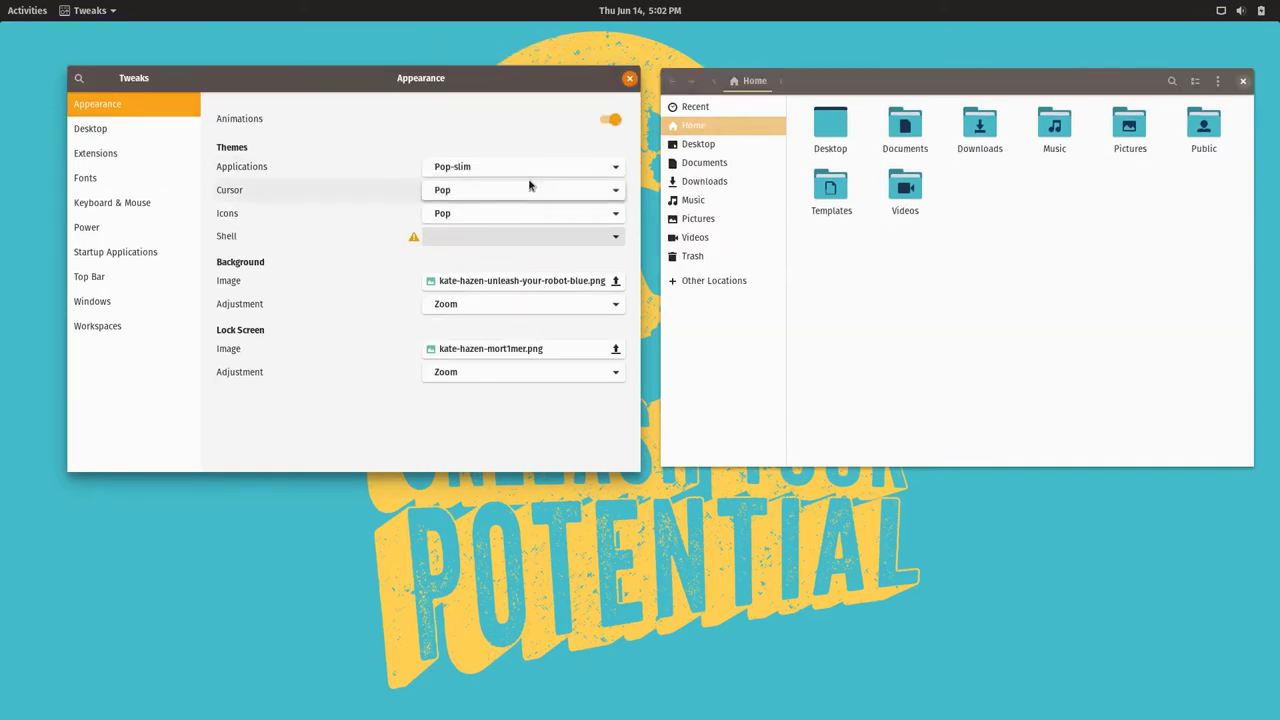
left_click(525, 170)
key("Escape")
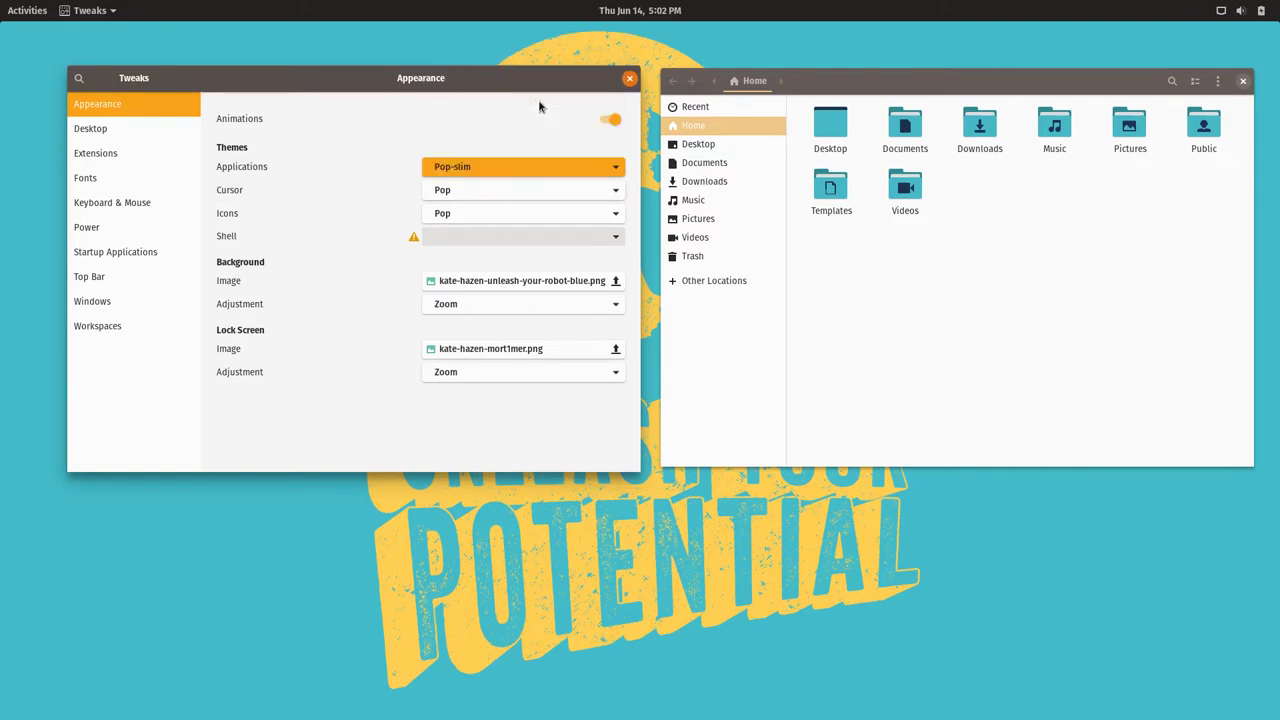
left_click(520, 169)
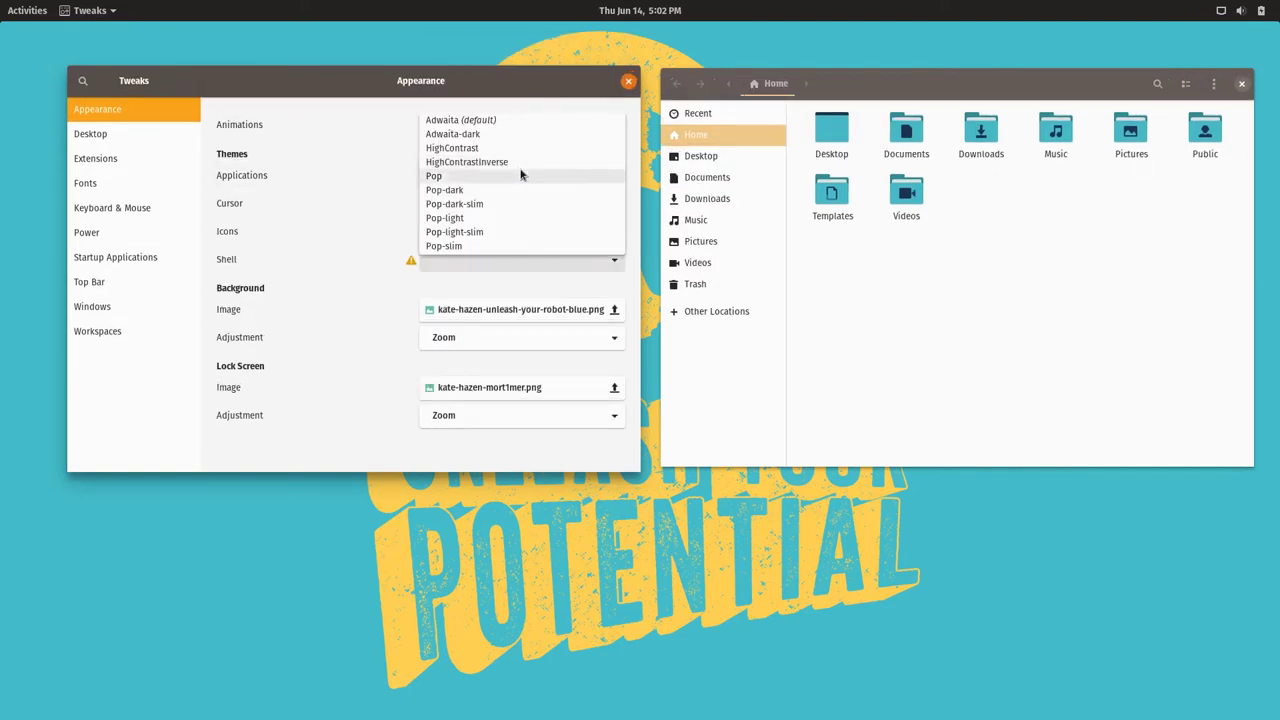
left_click(525, 246)
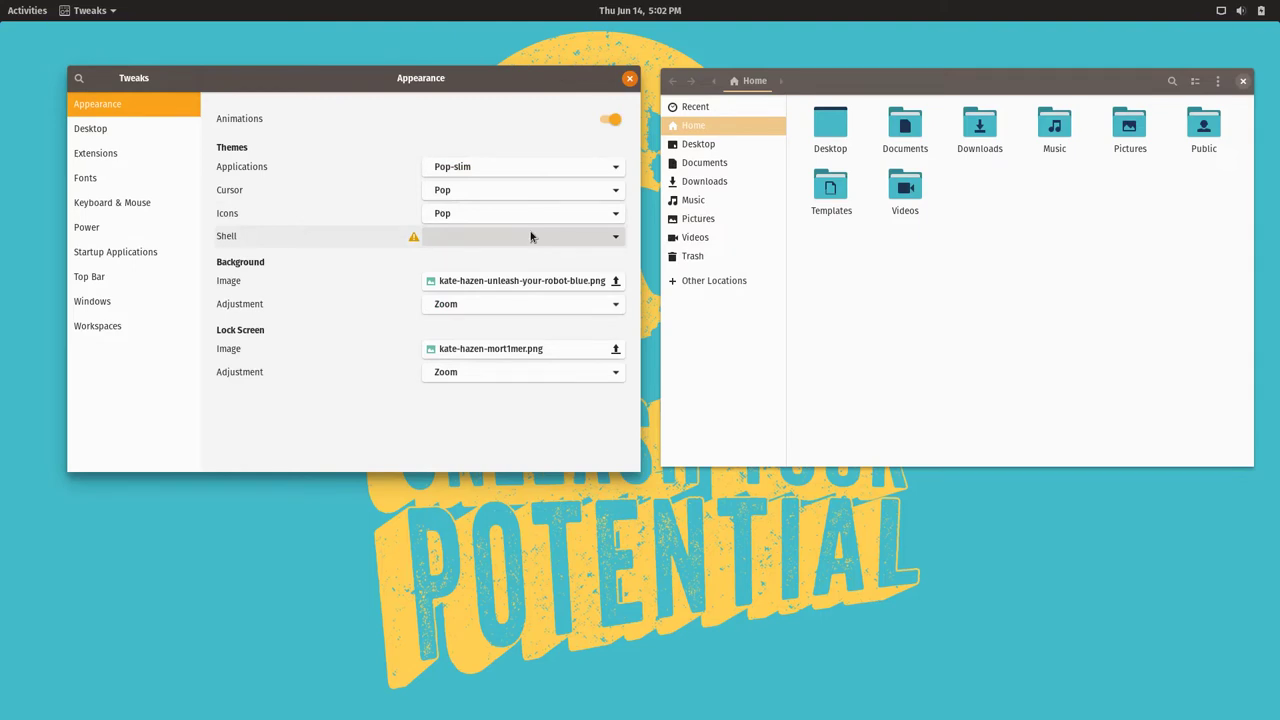
left_click(618, 191)
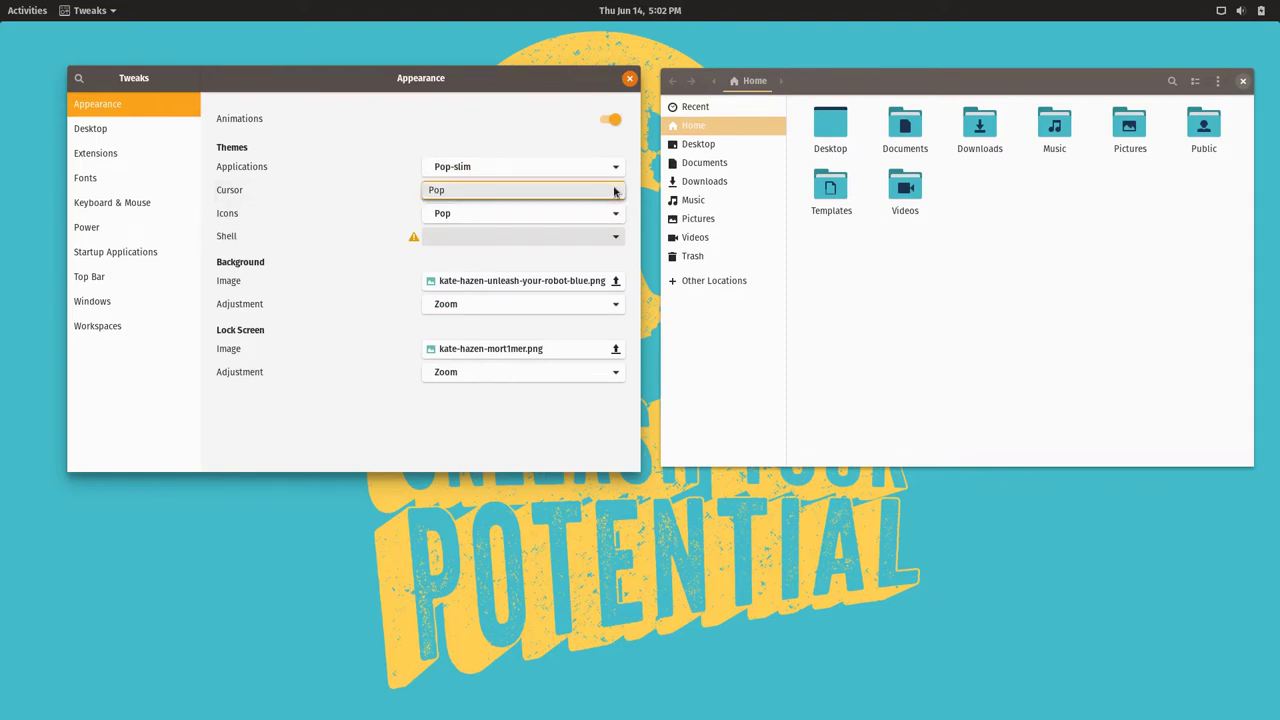
left_click(616, 191)
left_click(618, 214)
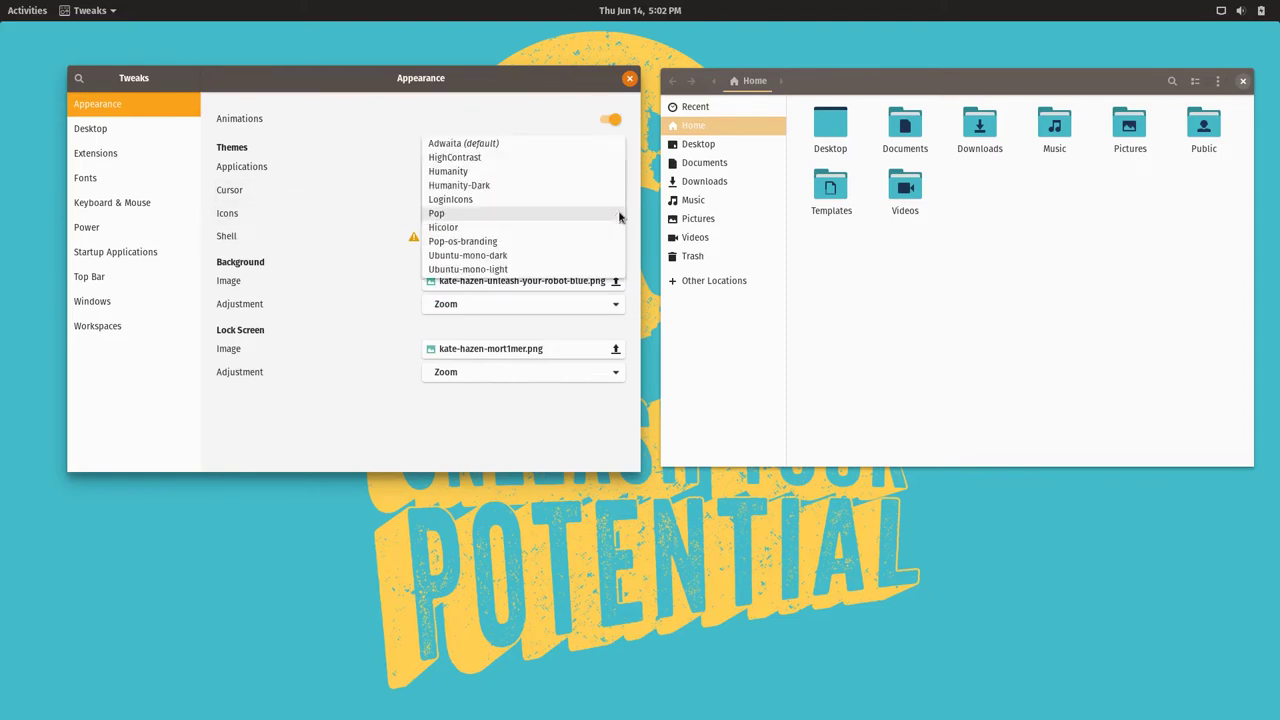
left_click(490, 199)
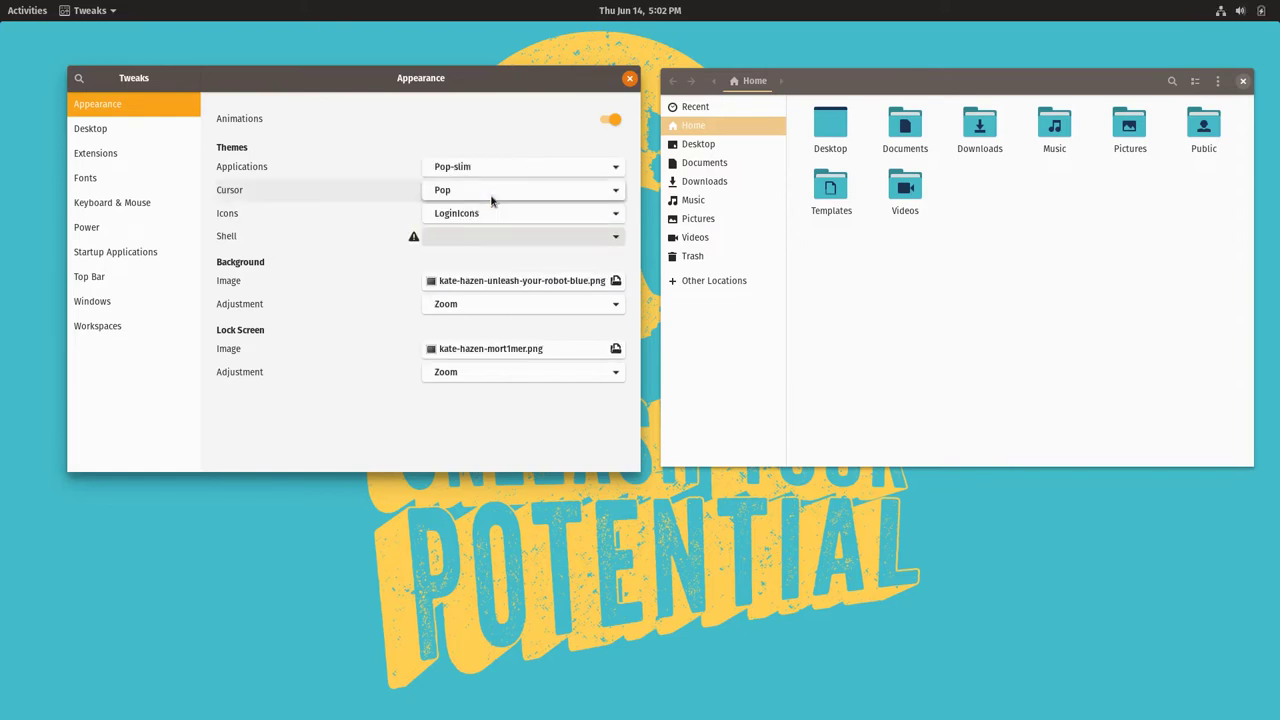
left_click(550, 220)
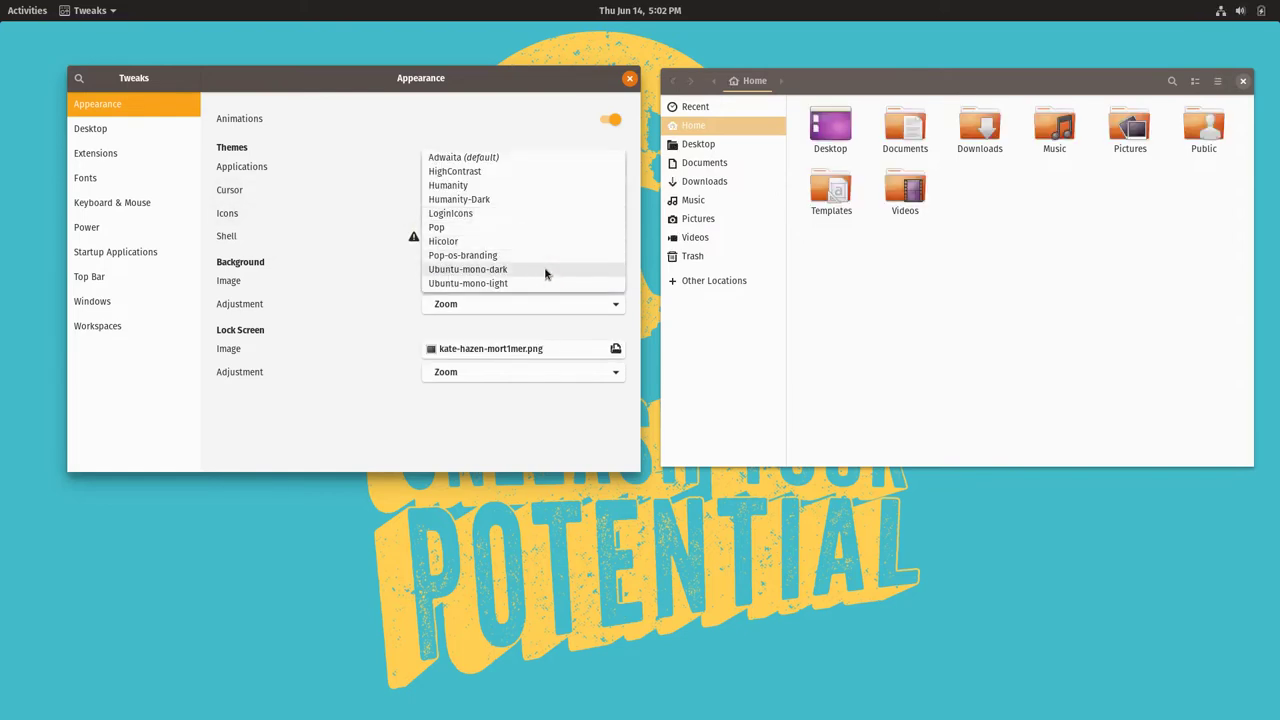
left_click(546, 258)
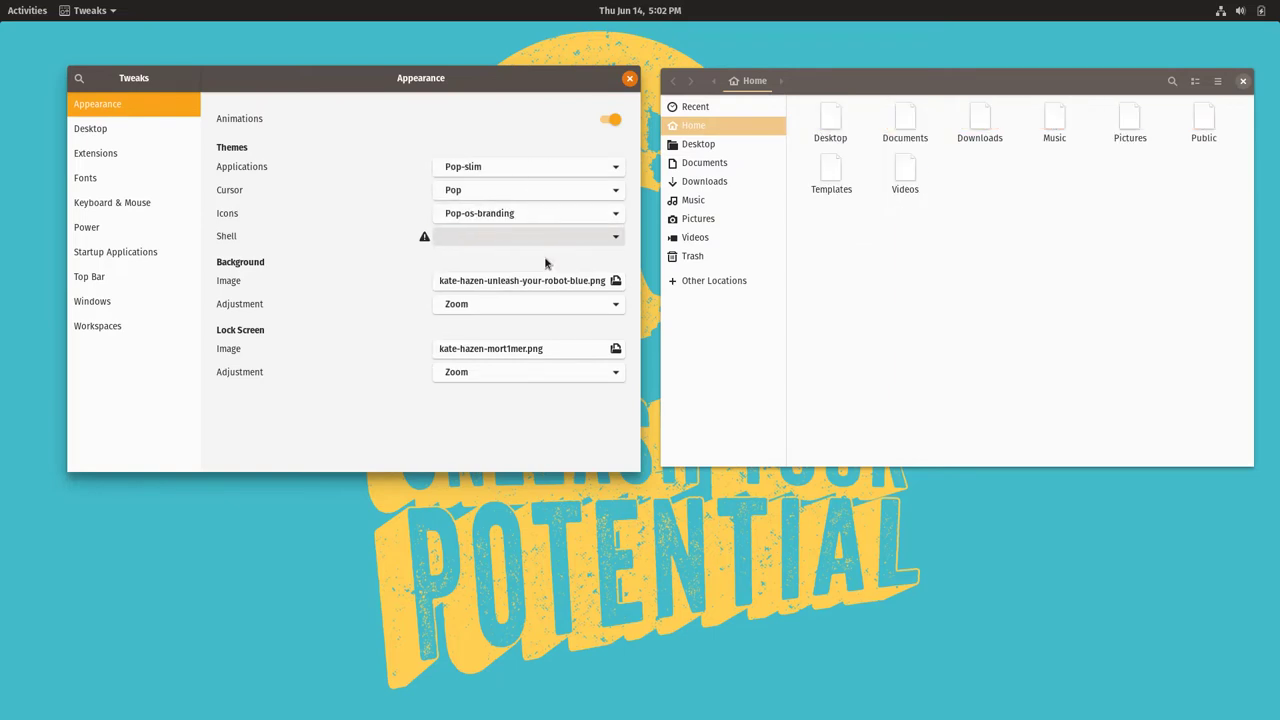
left_click(594, 218)
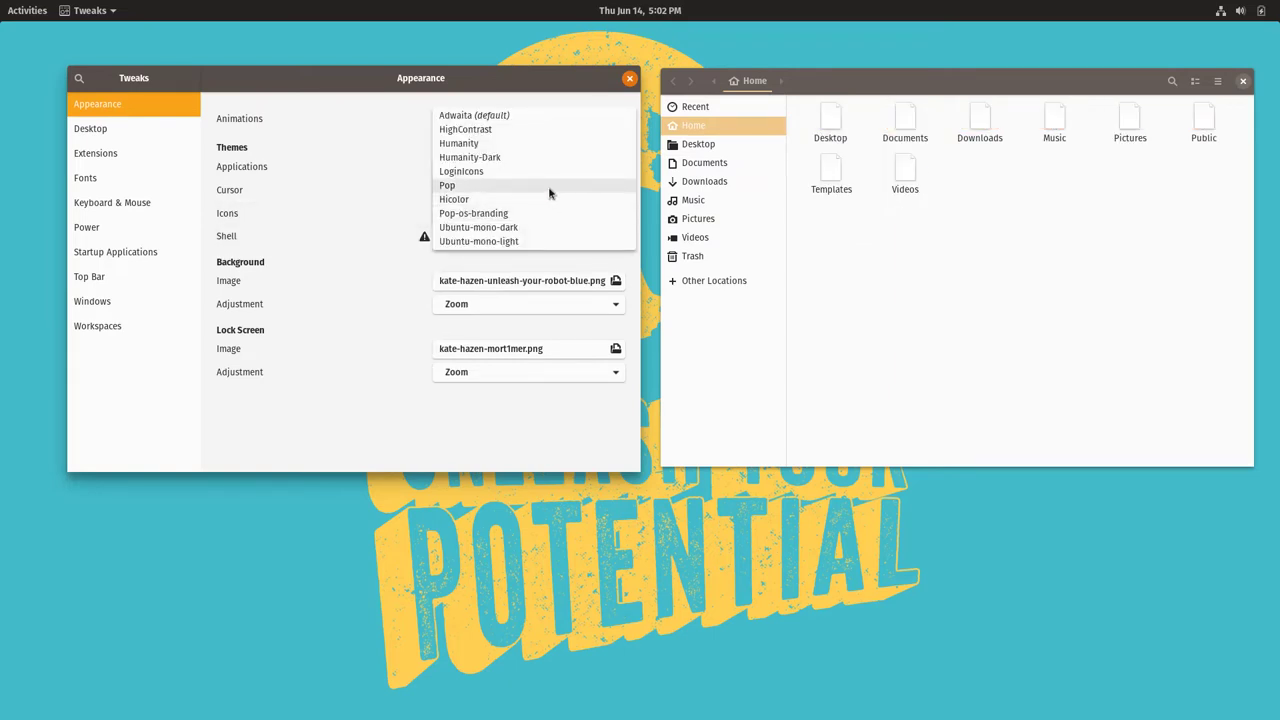
key("Escape")
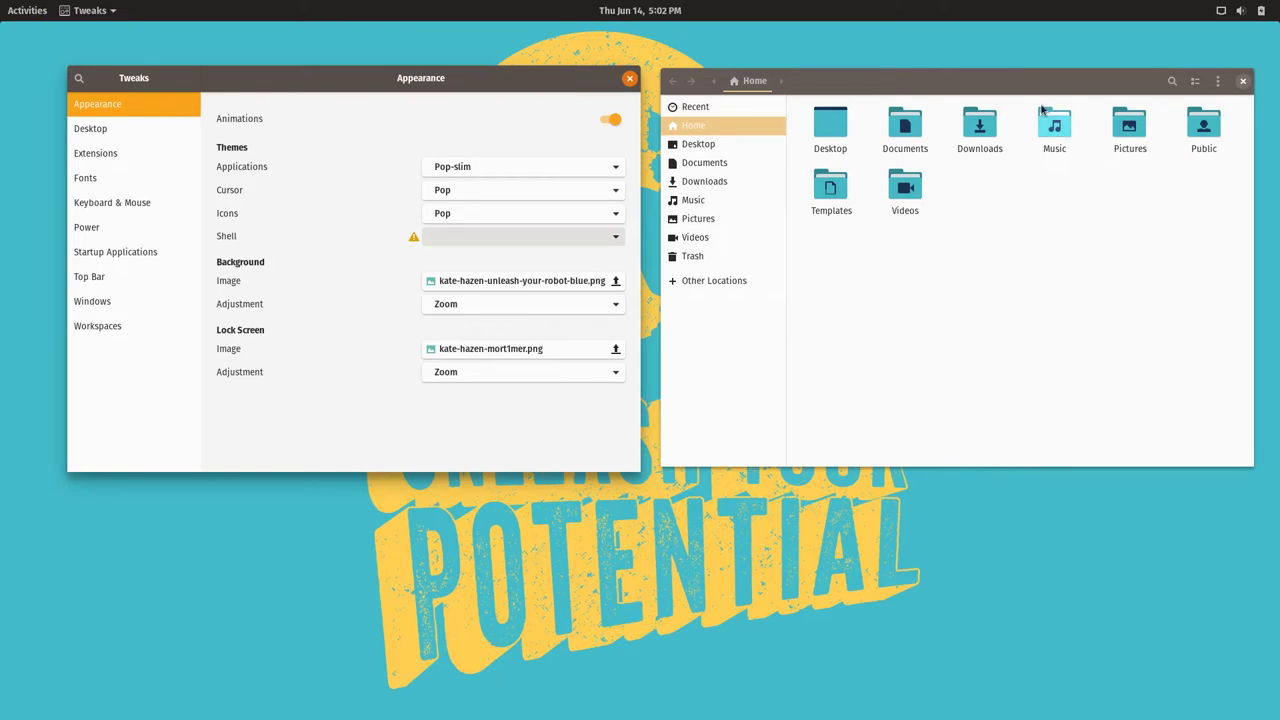
Close the Files window and switch Tweaks from Desktop to the Extensions page.
left_click(1243, 81)
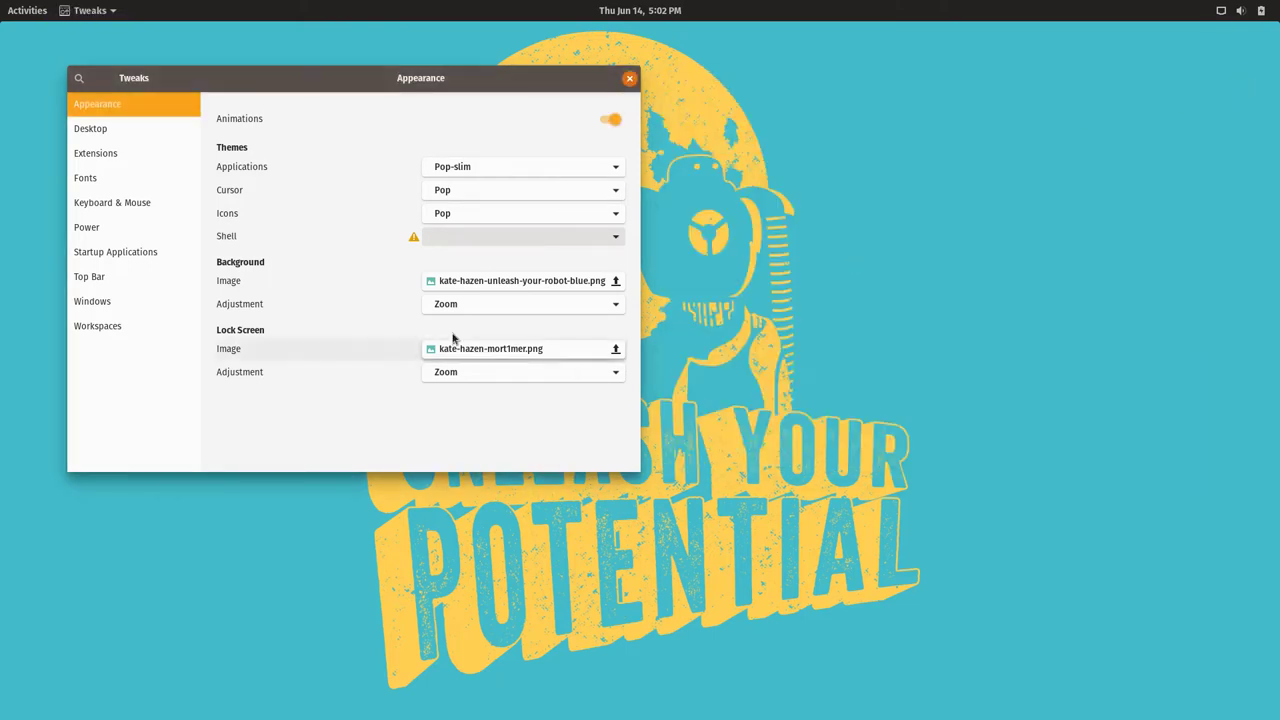
left_click(93, 128)
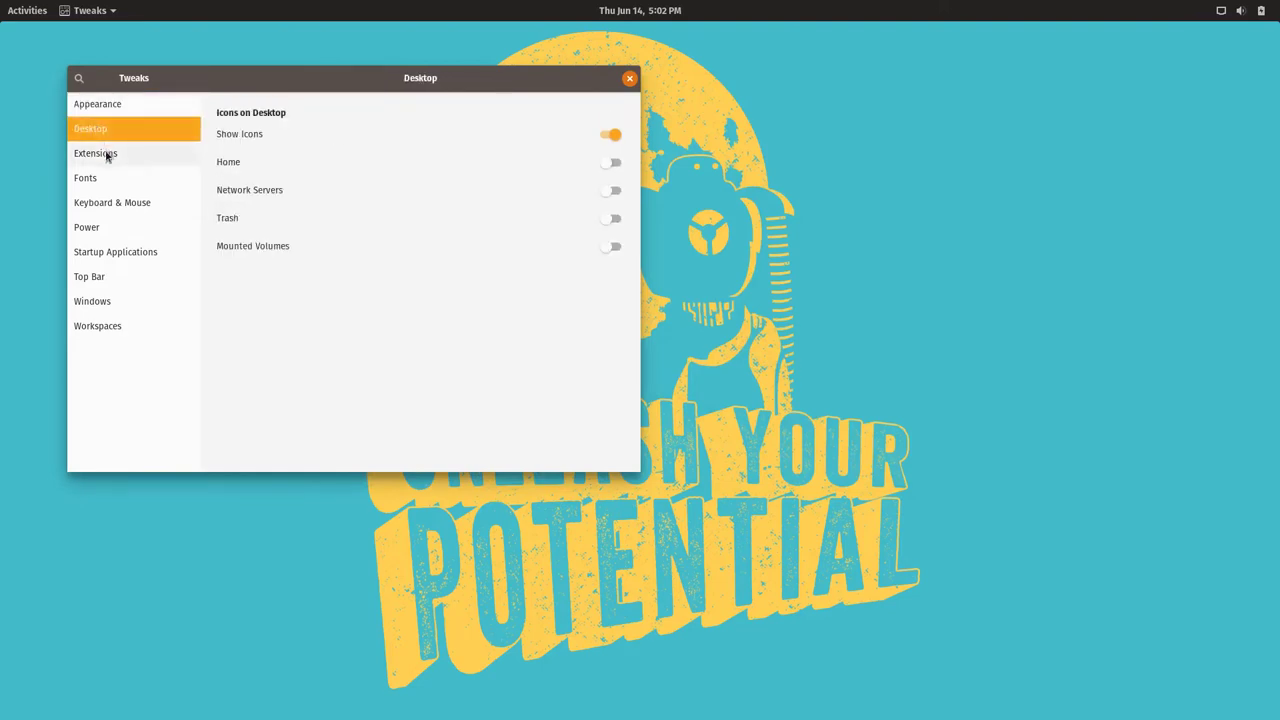
left_click(106, 153)
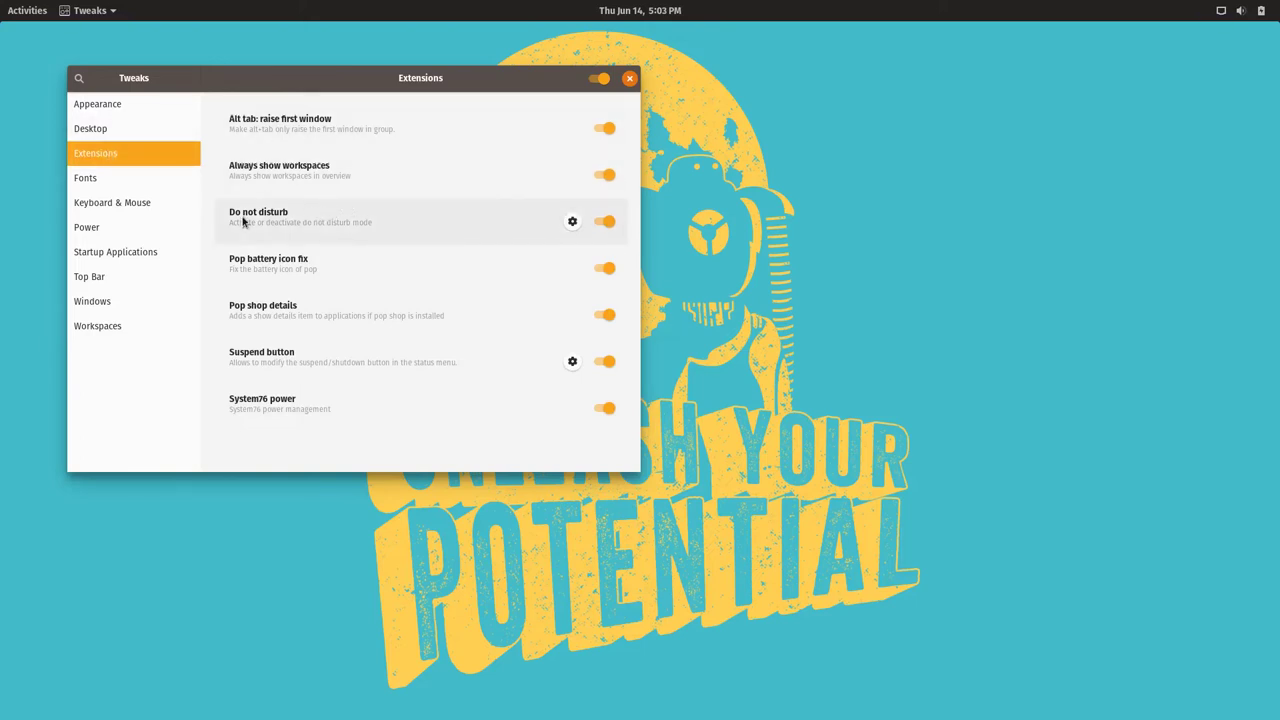
Toggle Do not disturb on and back off in the notifications panel.
left_click(625, 10)
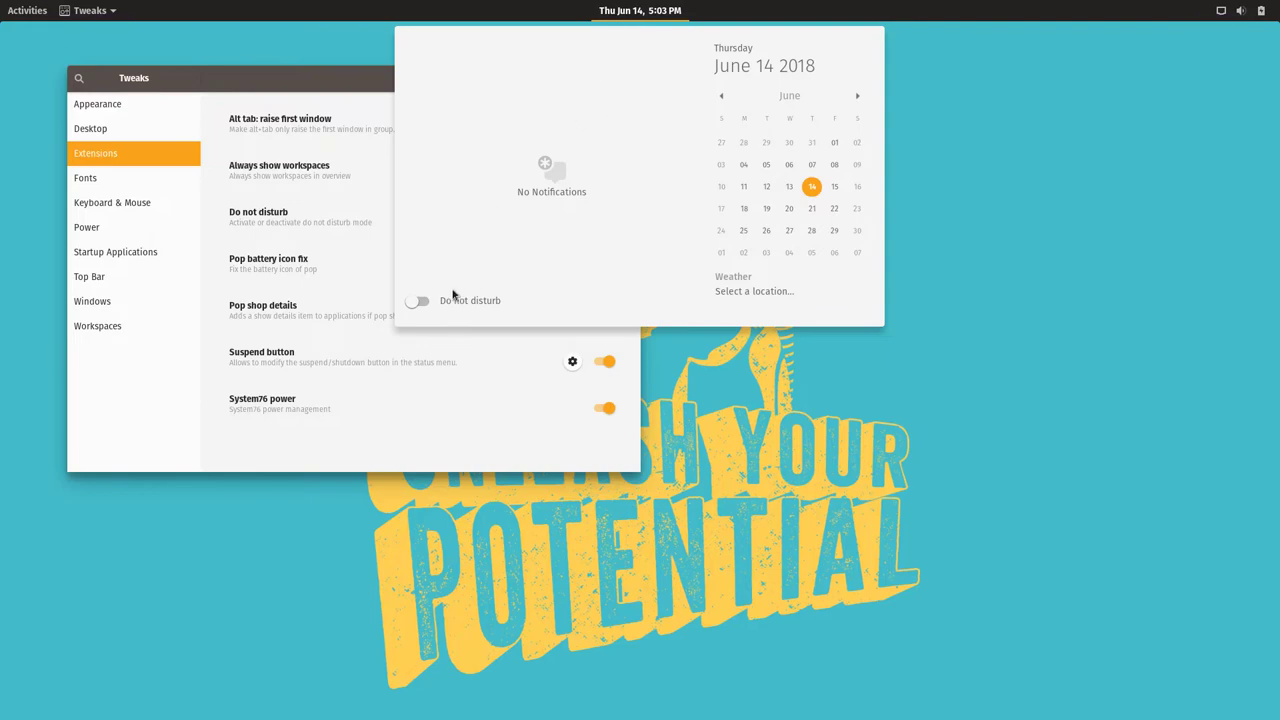
left_click(421, 305)
left_click(416, 305)
left_click(312, 87)
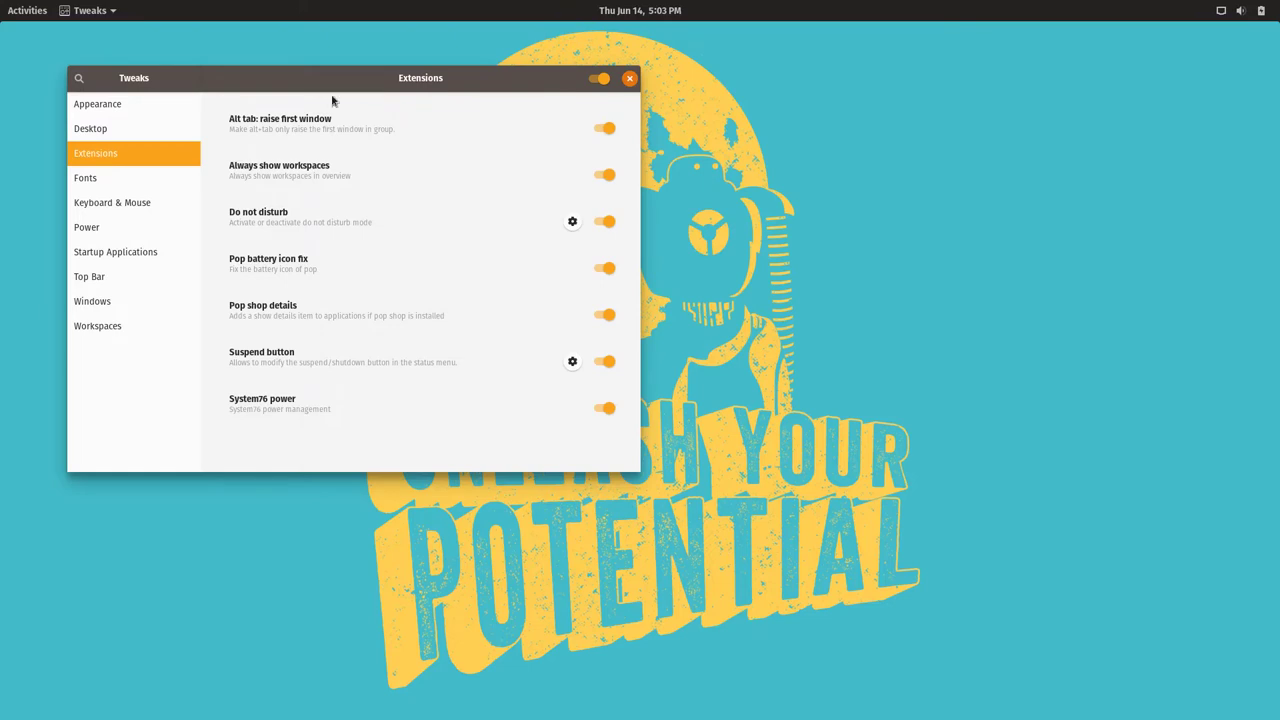
left_click(289, 417)
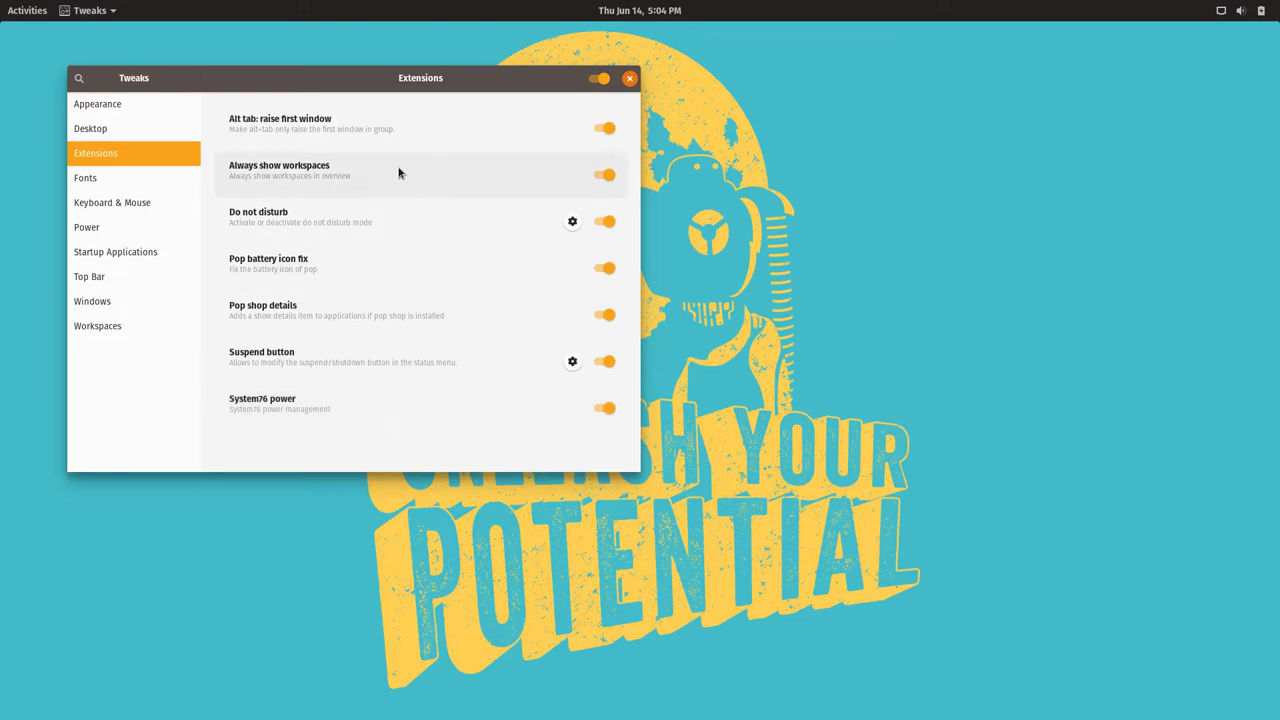
Launch the Pop!_OS installer, select English, then the default English (US) keyboard layout.
key("super")
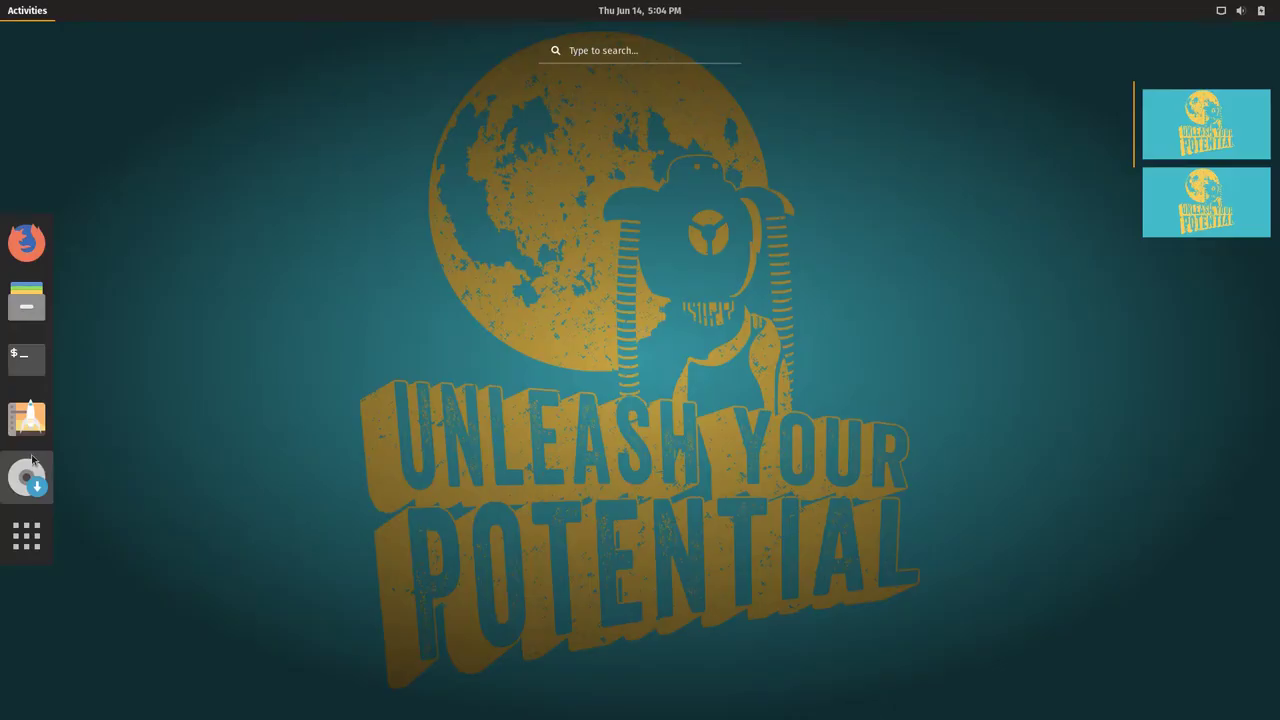
left_click(27, 475)
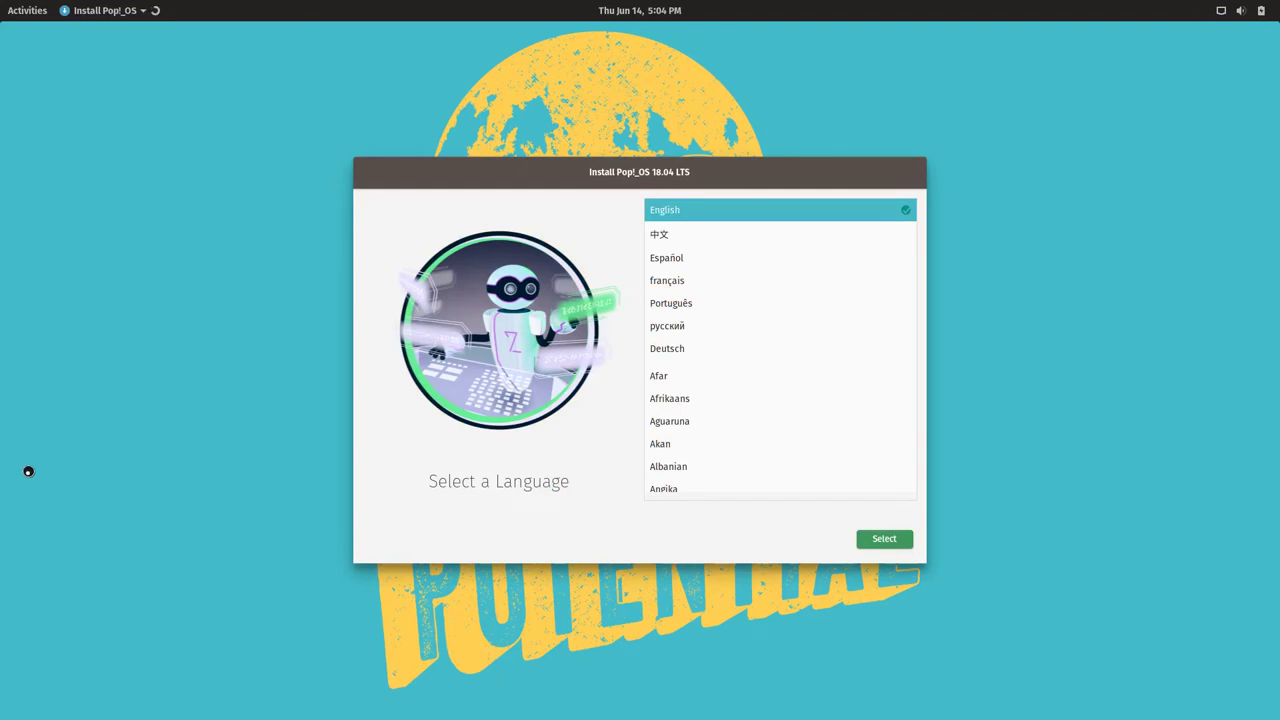
left_click(886, 545)
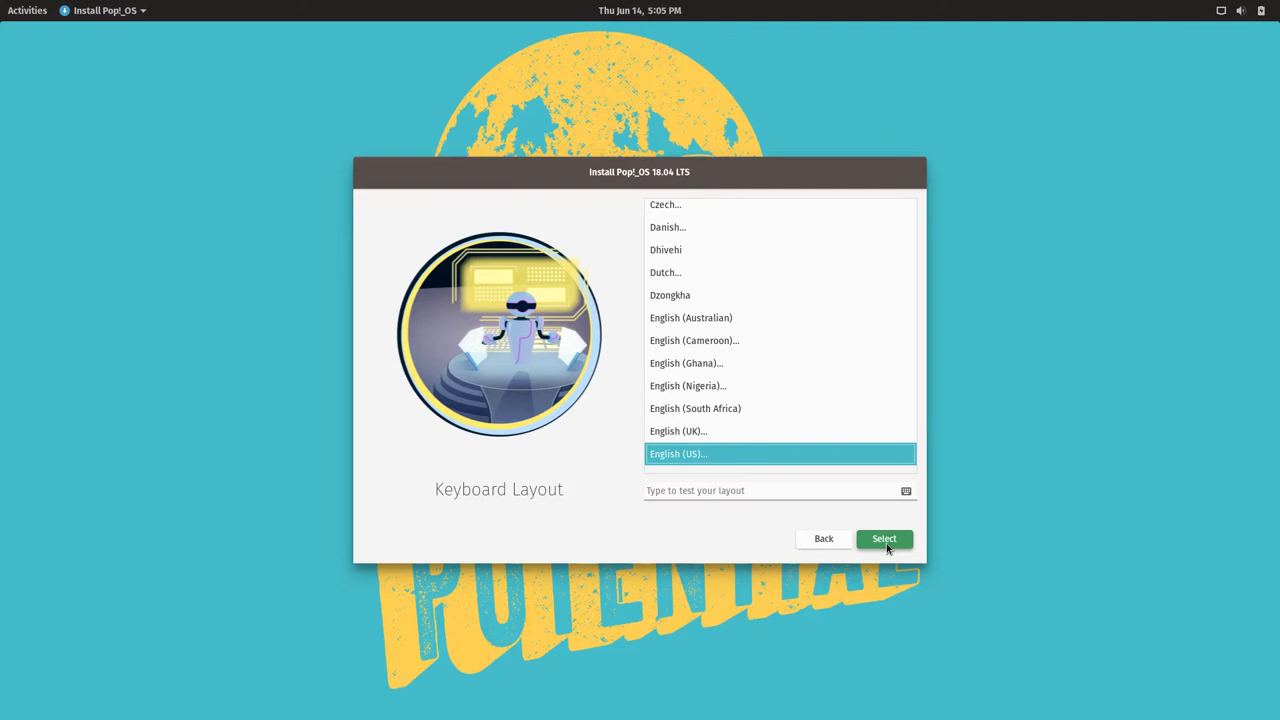
left_click(884, 541)
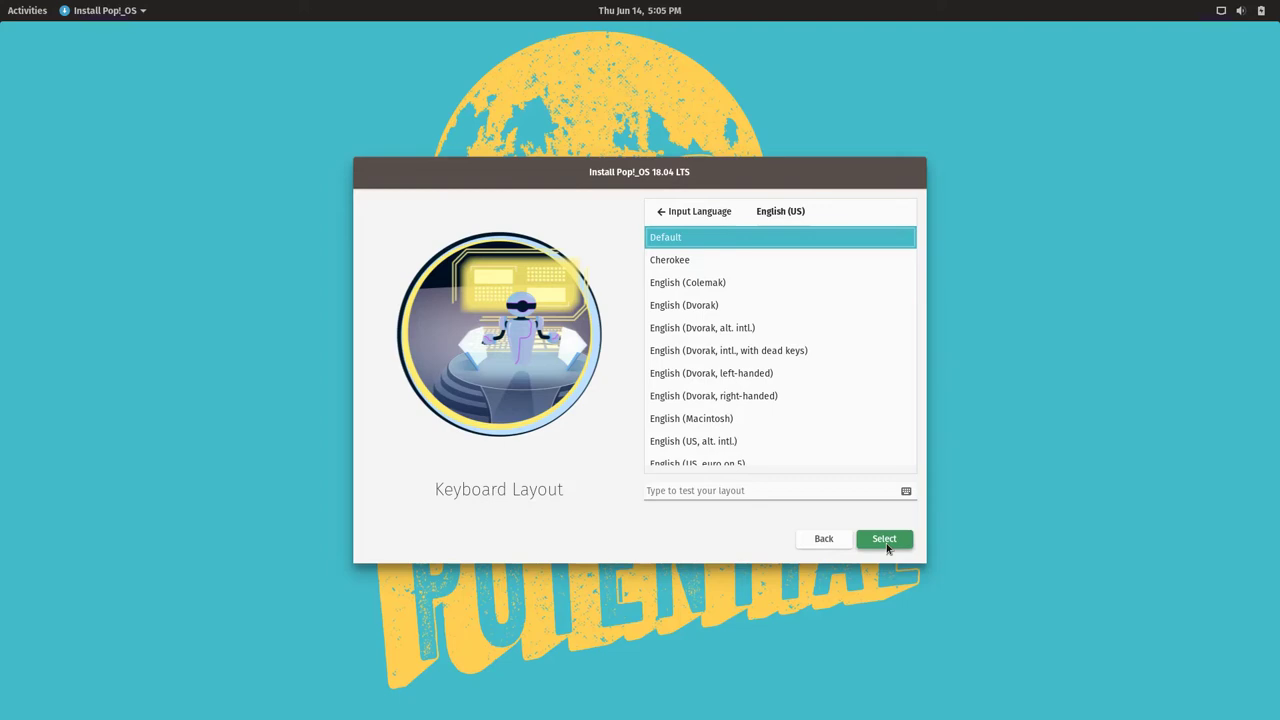
left_click(886, 547)
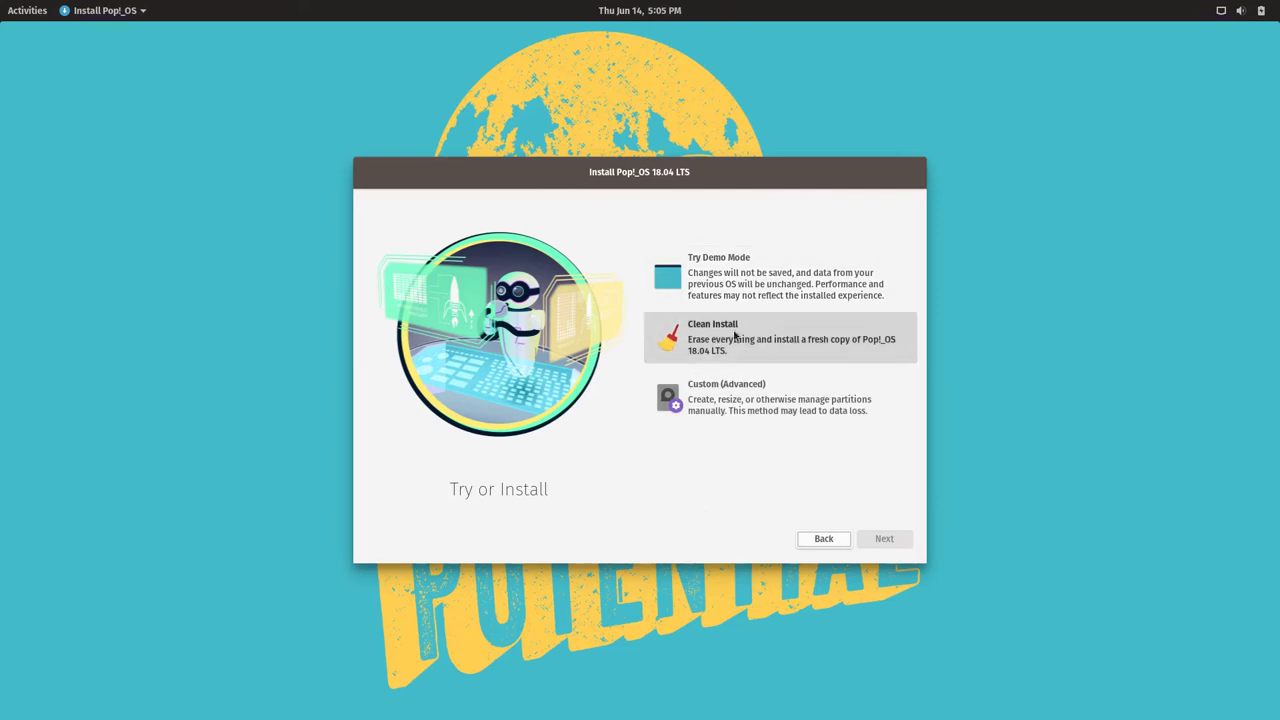
Pick Clean Install, which erases the whole disk, after briefly trying Custom.
left_click(735, 336)
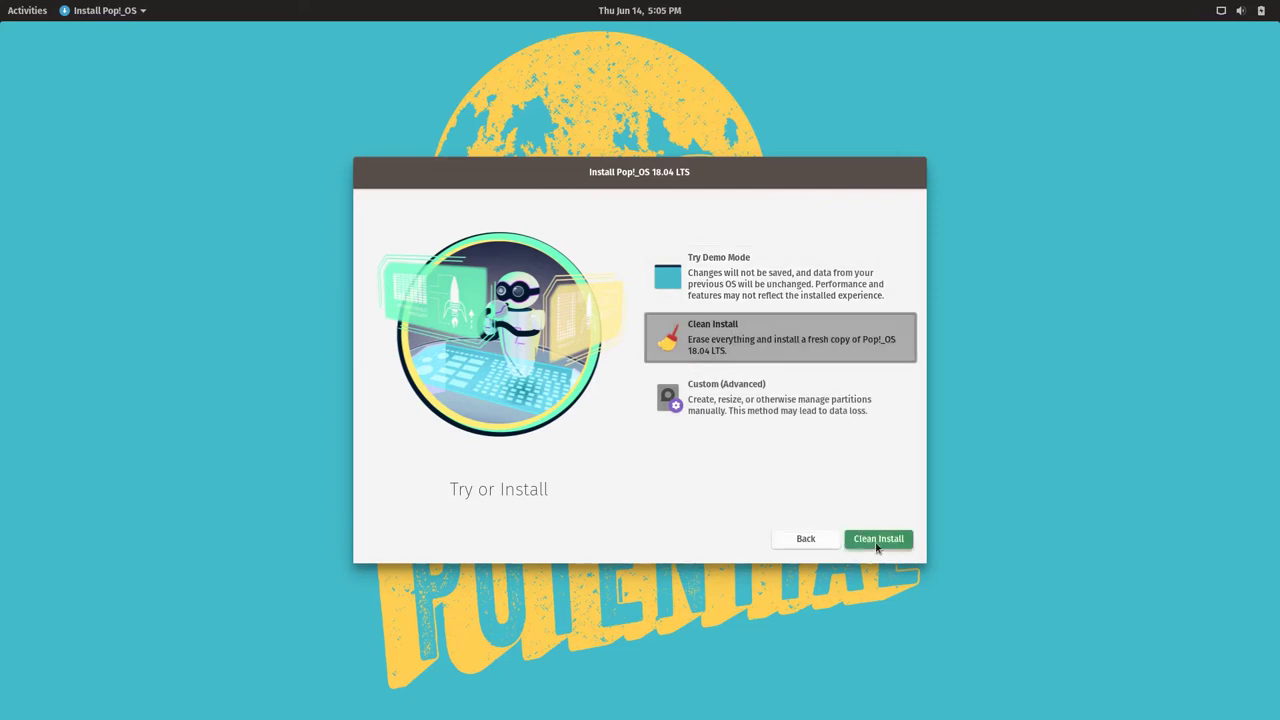
left_click(767, 395)
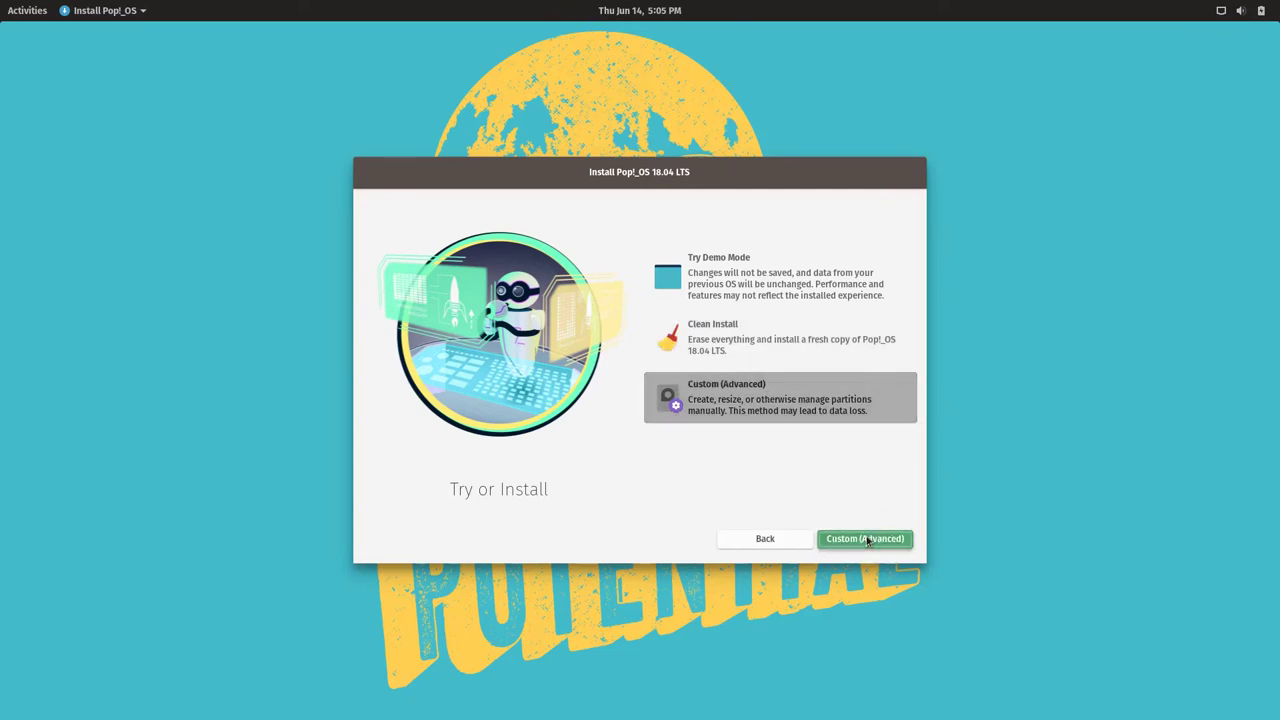
left_click(866, 539)
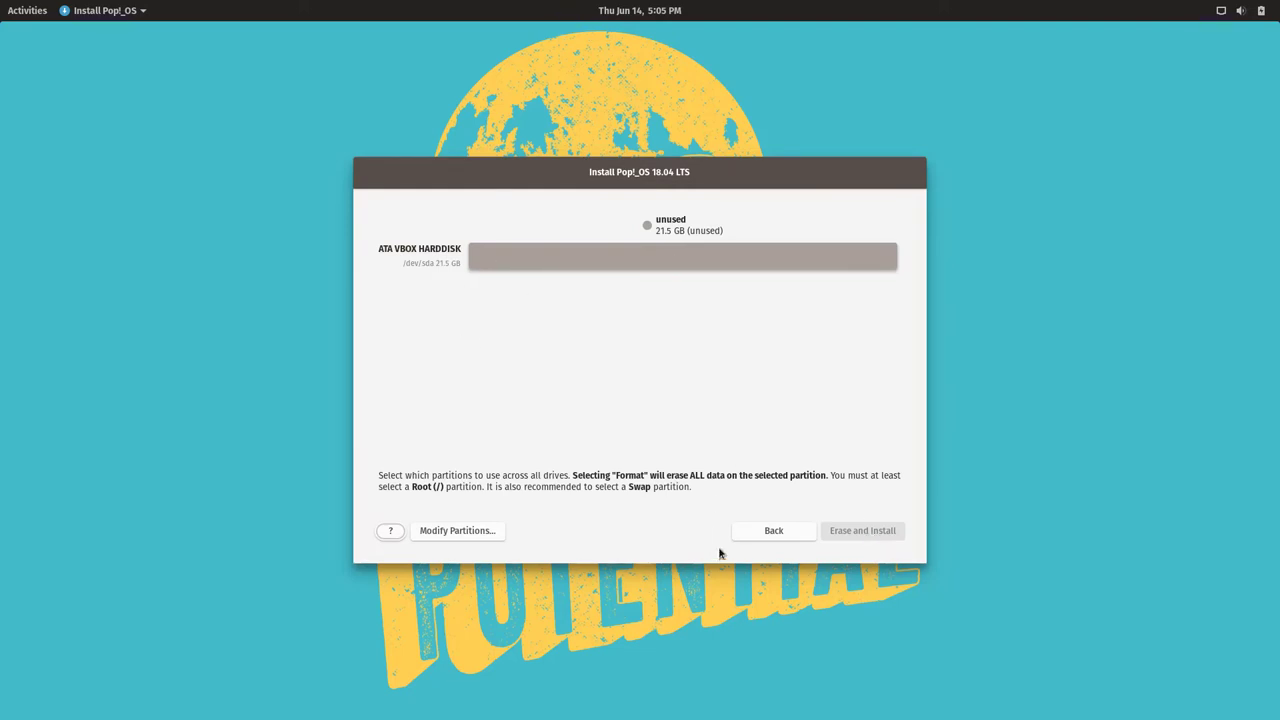
left_click(752, 533)
left_click(690, 345)
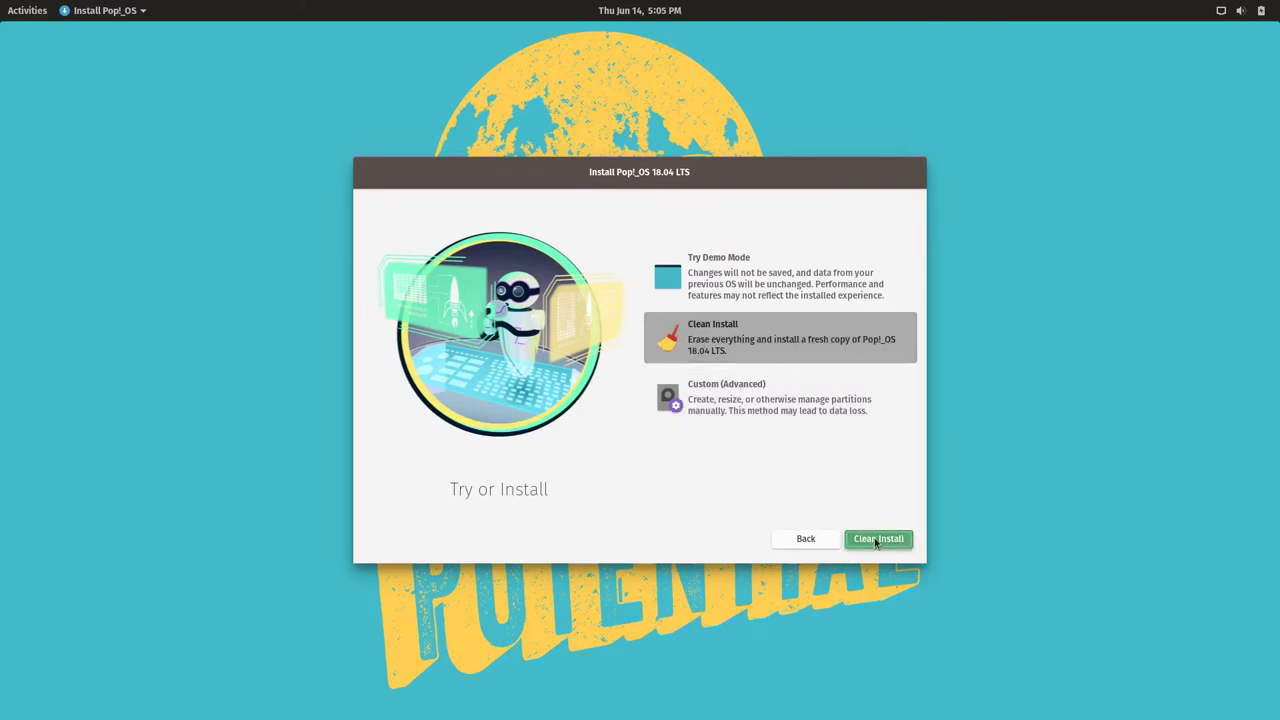
left_click(876, 541)
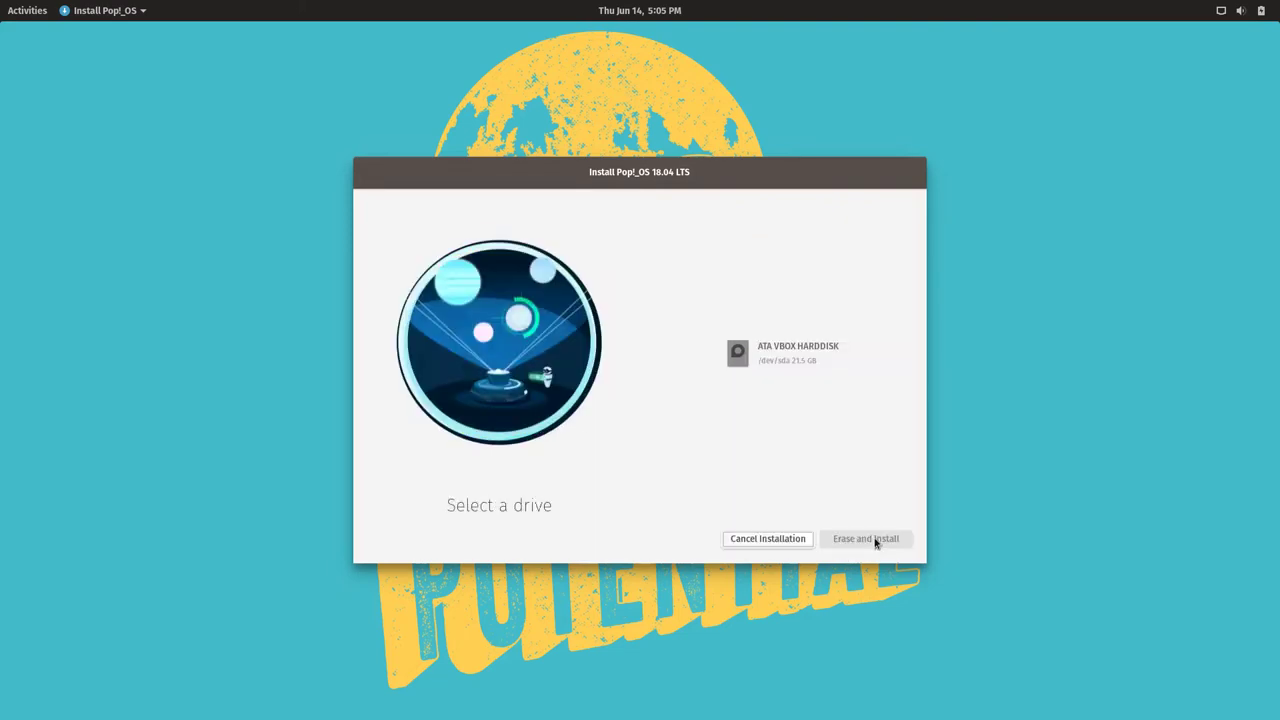
Select the 21.5 GB ATA VBOX HARDDISK and choose Erase and Install.
left_click(795, 357)
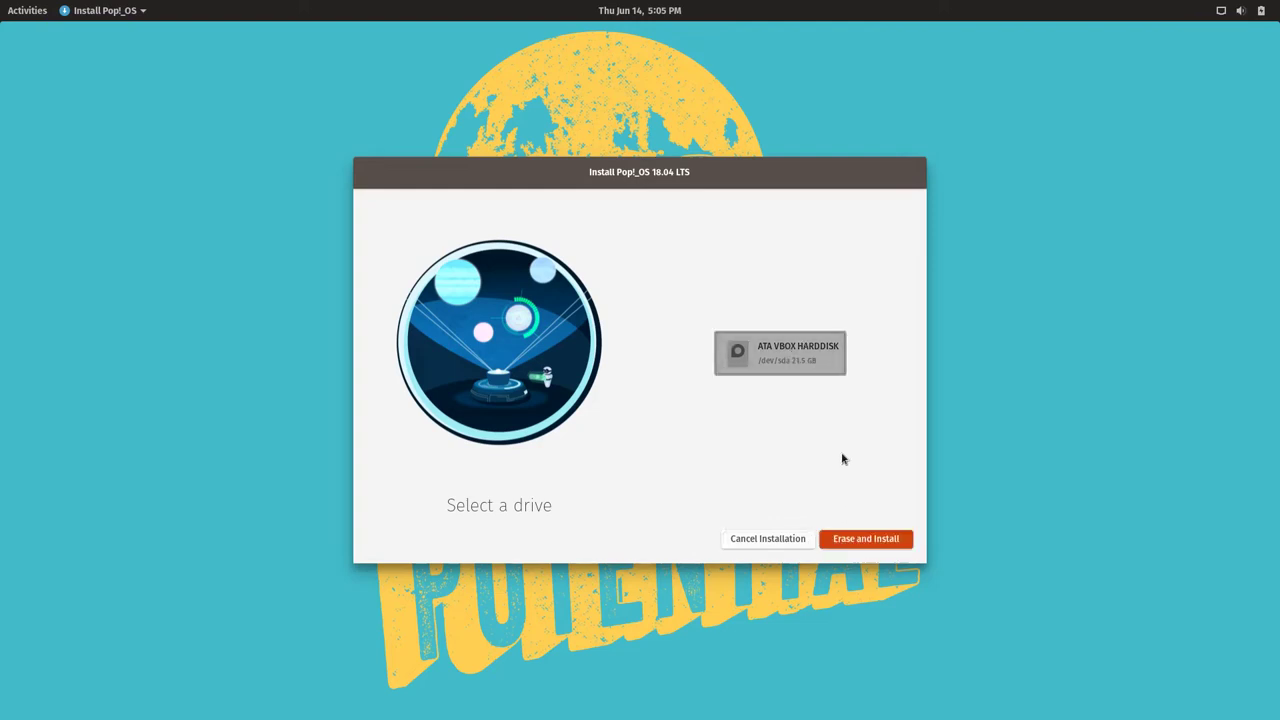
left_click(866, 539)
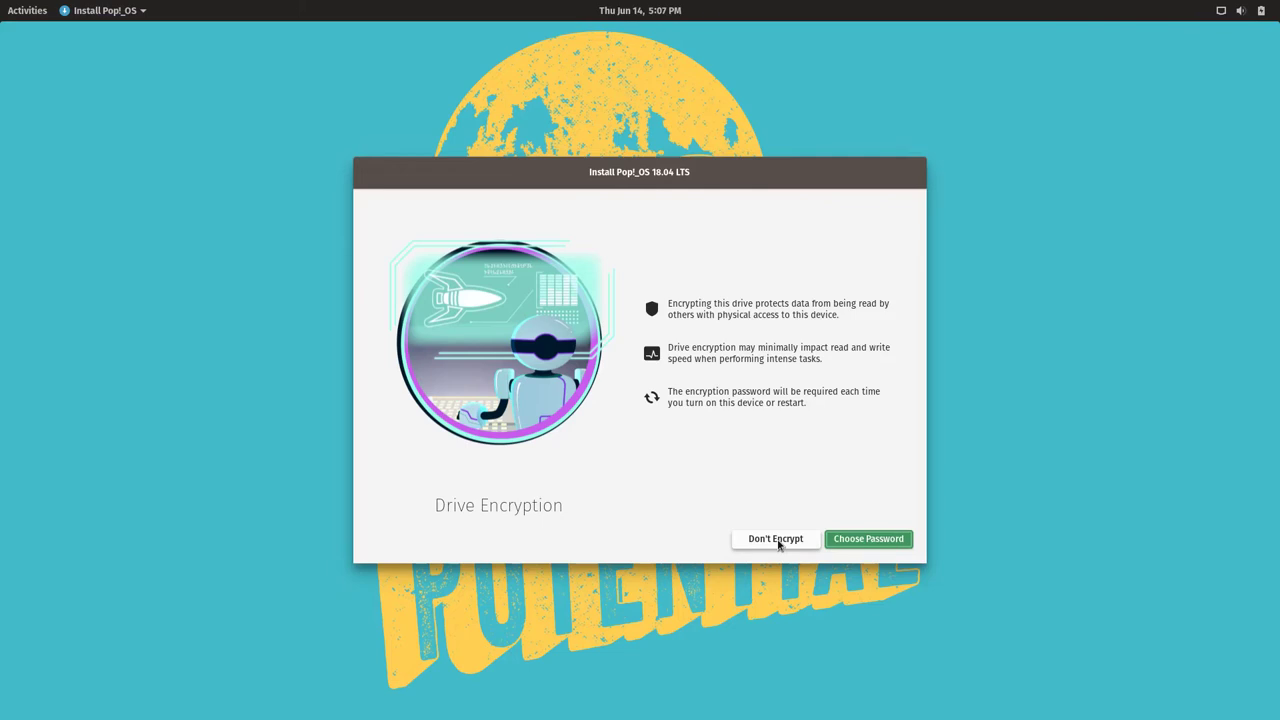
Choose Don't Encrypt for the drive and move the installer window to the lower left.
left_click(778, 542)
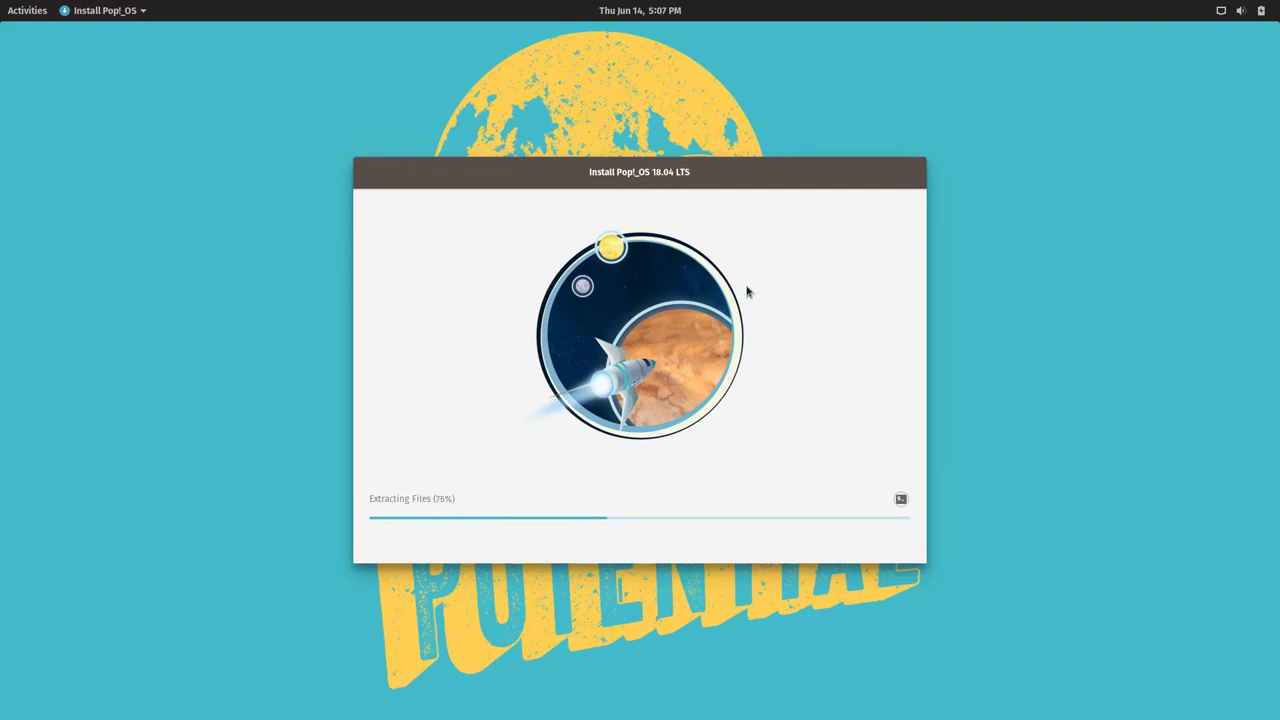
left_click_drag(777, 182, 198, 483)
Open Background settings from the desktop menu and apply the geometric triangle-pattern wallpaper.
right_click(648, 132)
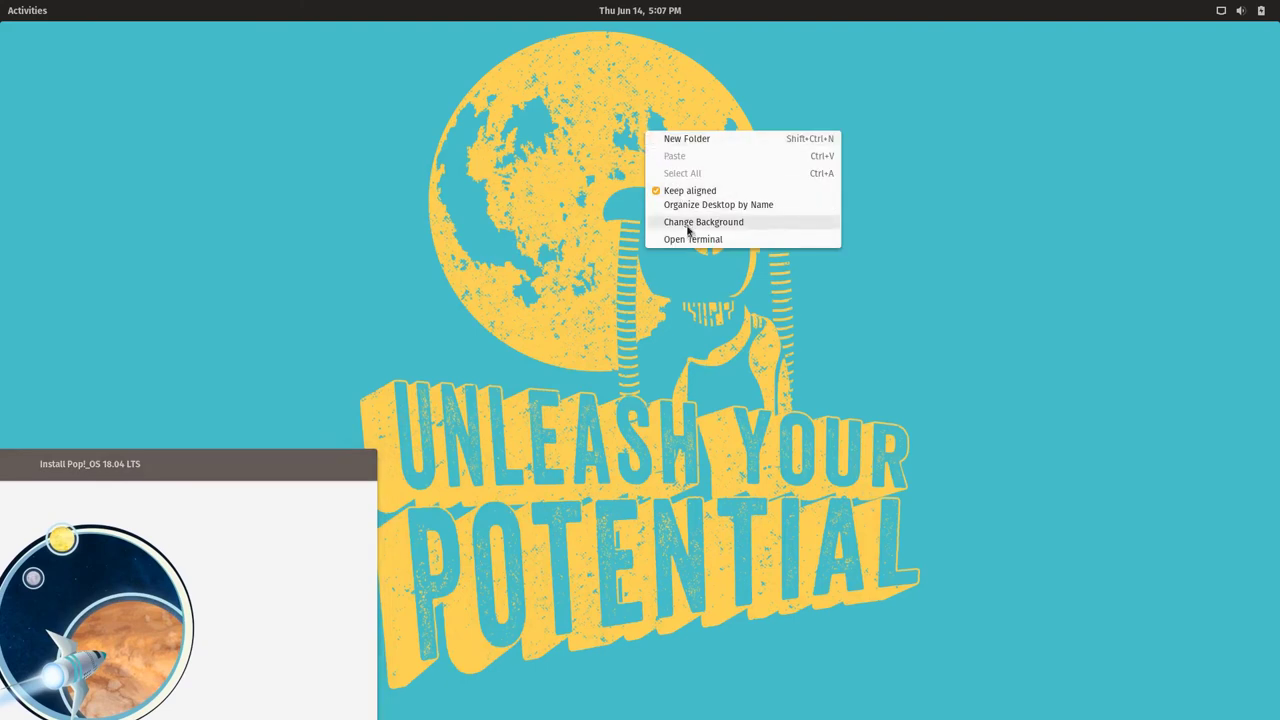
left_click(695, 222)
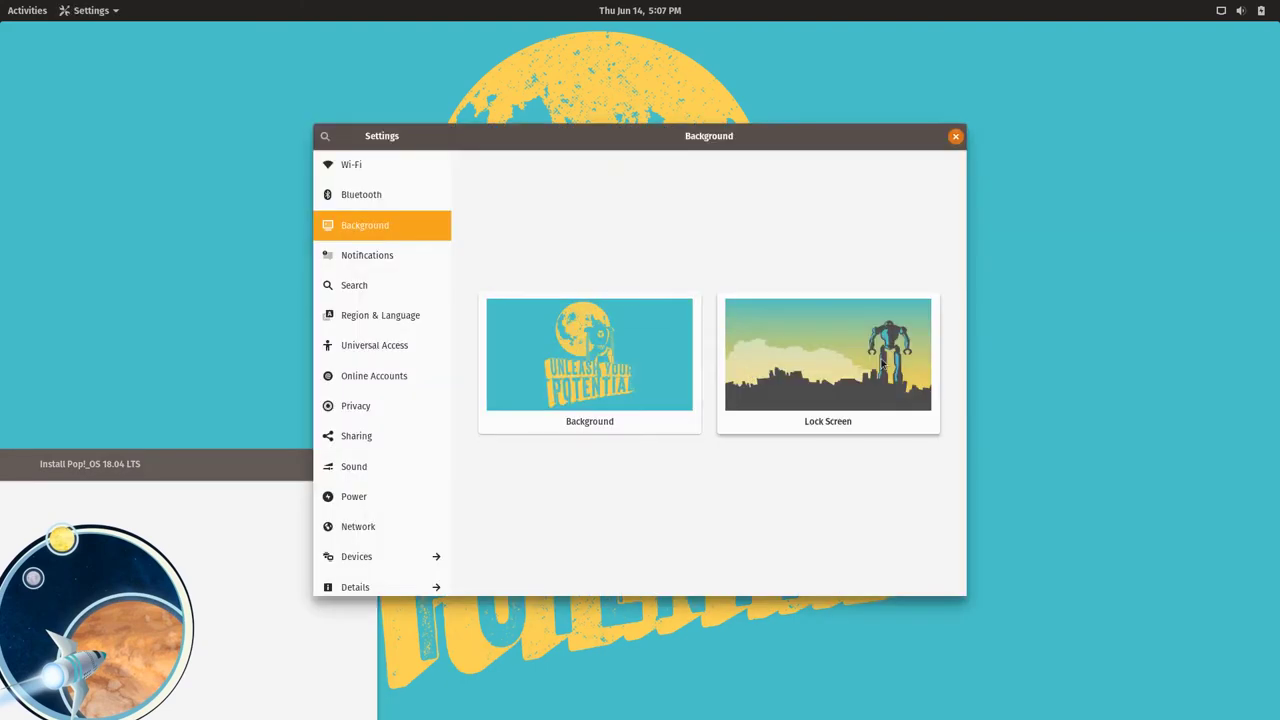
left_click(870, 376)
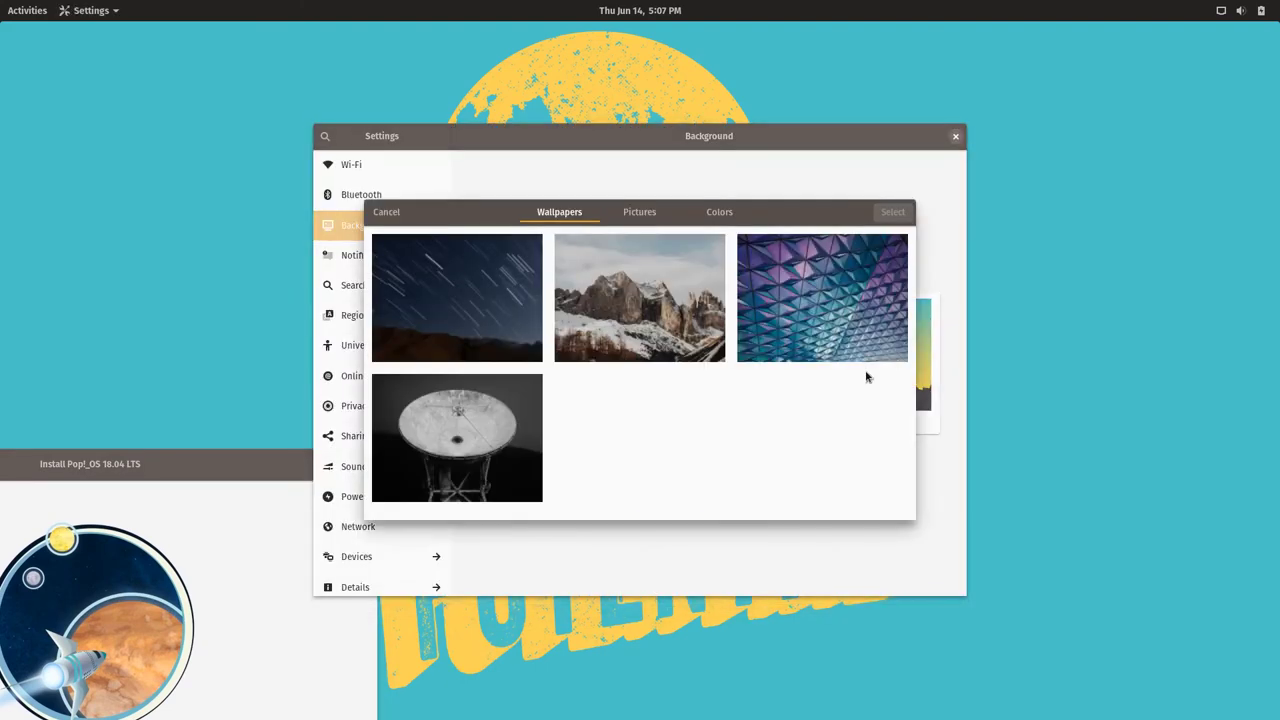
left_click(386, 212)
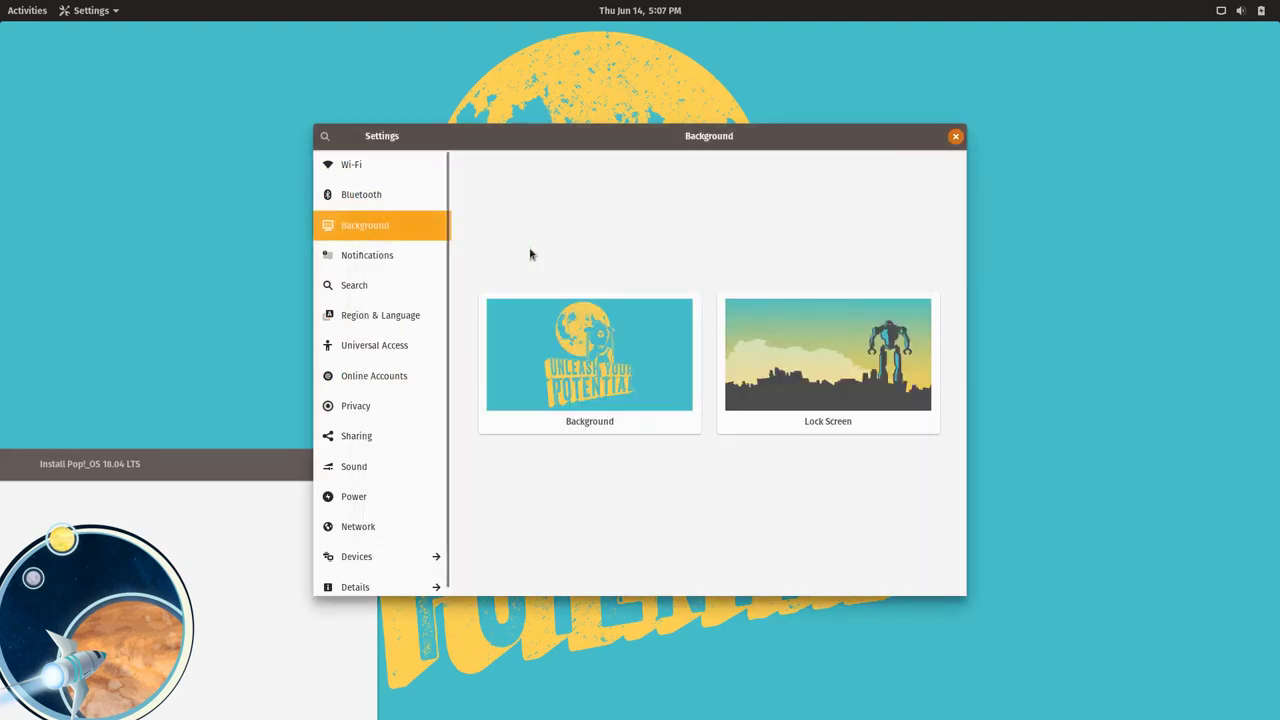
left_click(592, 338)
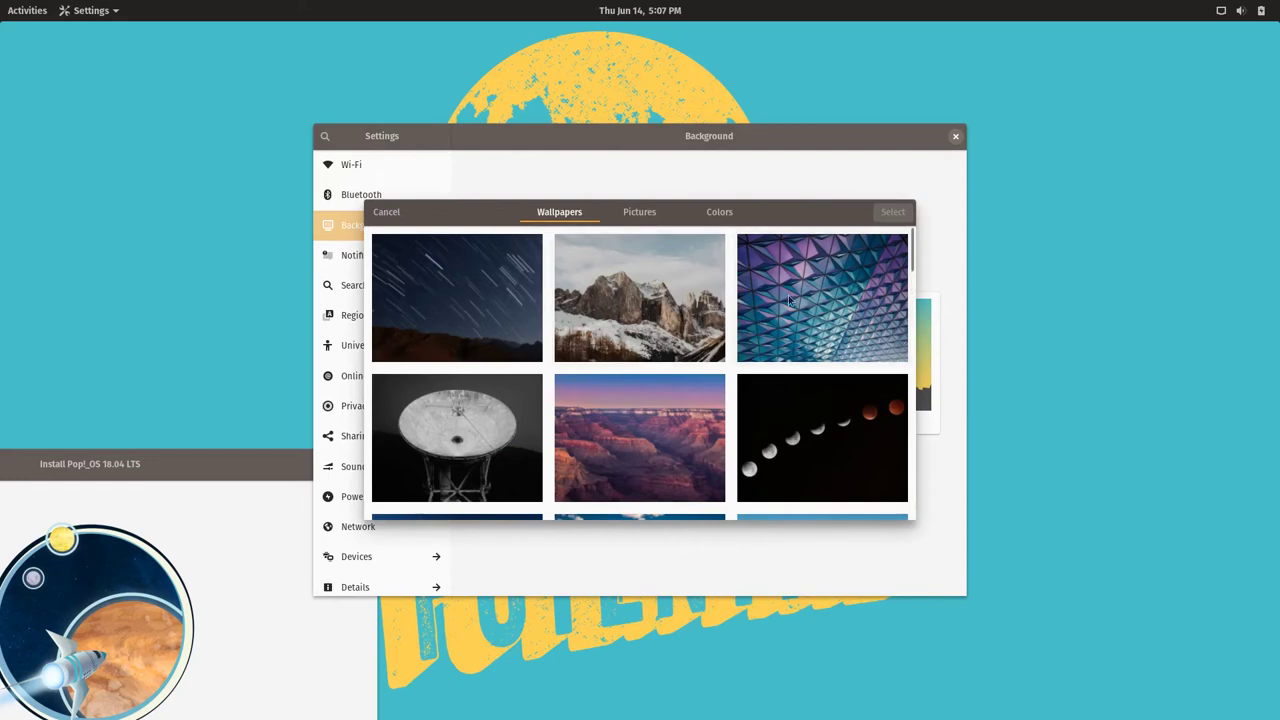
left_click(818, 286)
left_click(893, 211)
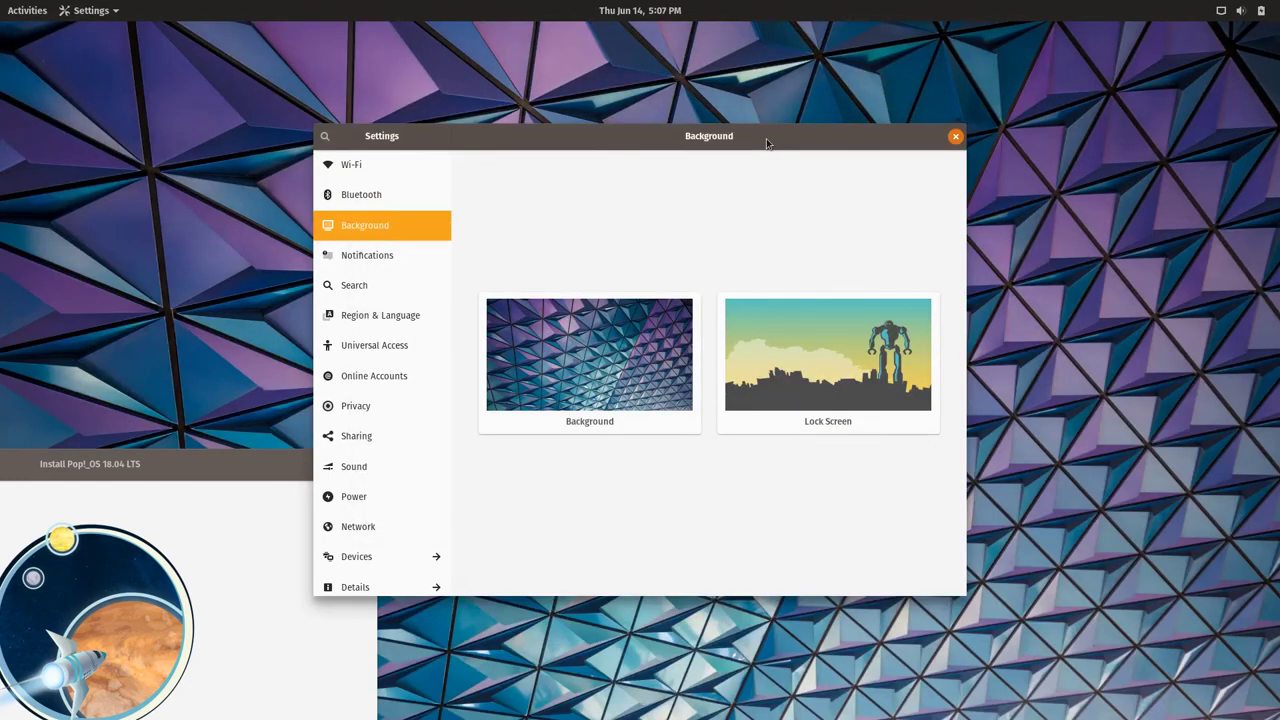
Move the Settings and installer windows aside and apply the radar dish wallpaper.
left_click_drag(770, 146, 800, 114)
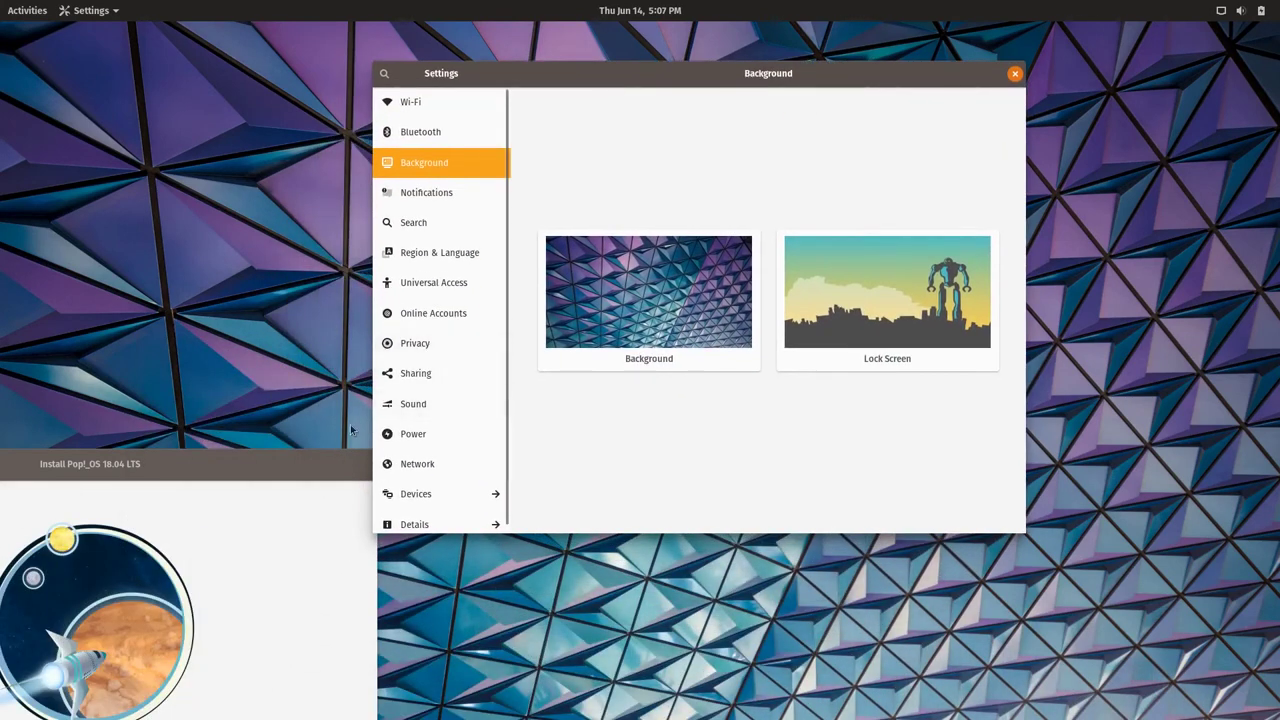
left_click_drag(292, 503, 134, 689)
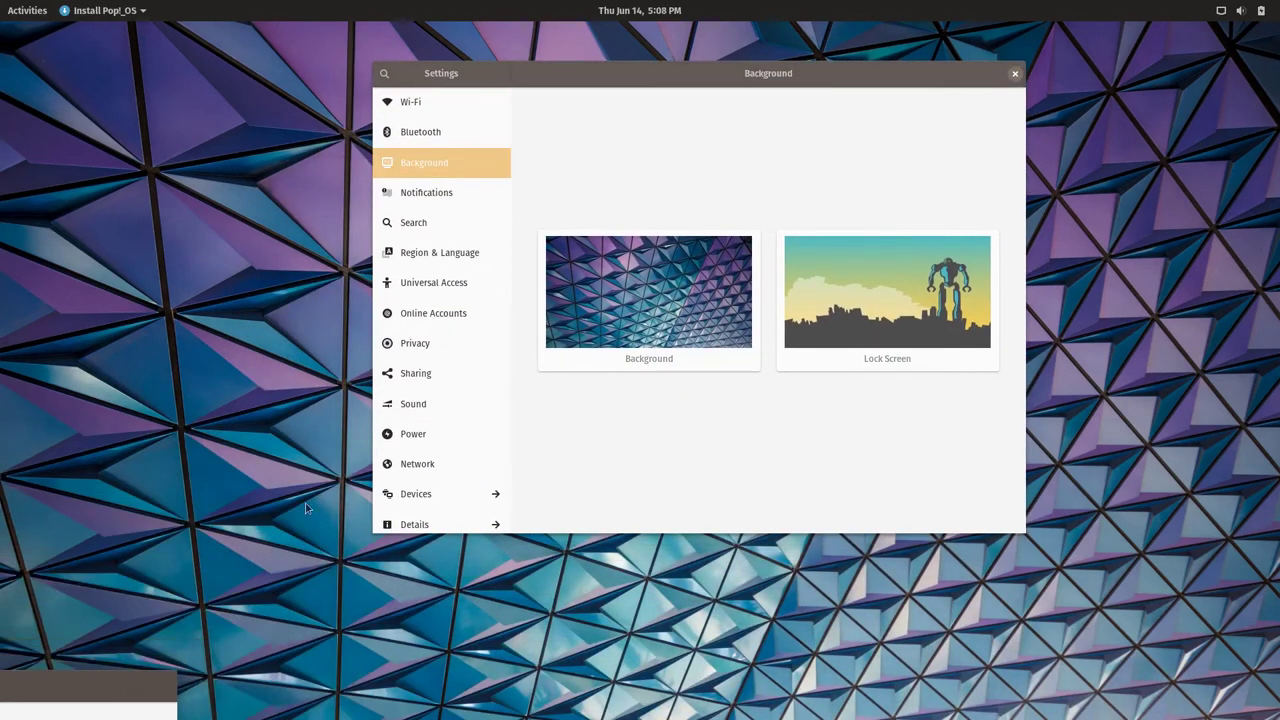
left_click(649, 291)
left_click(544, 380)
left_click_drag(660, 80, 498, 41)
Apply the dark chevron-pattern wallpaper as the desktop background.
left_click(477, 278)
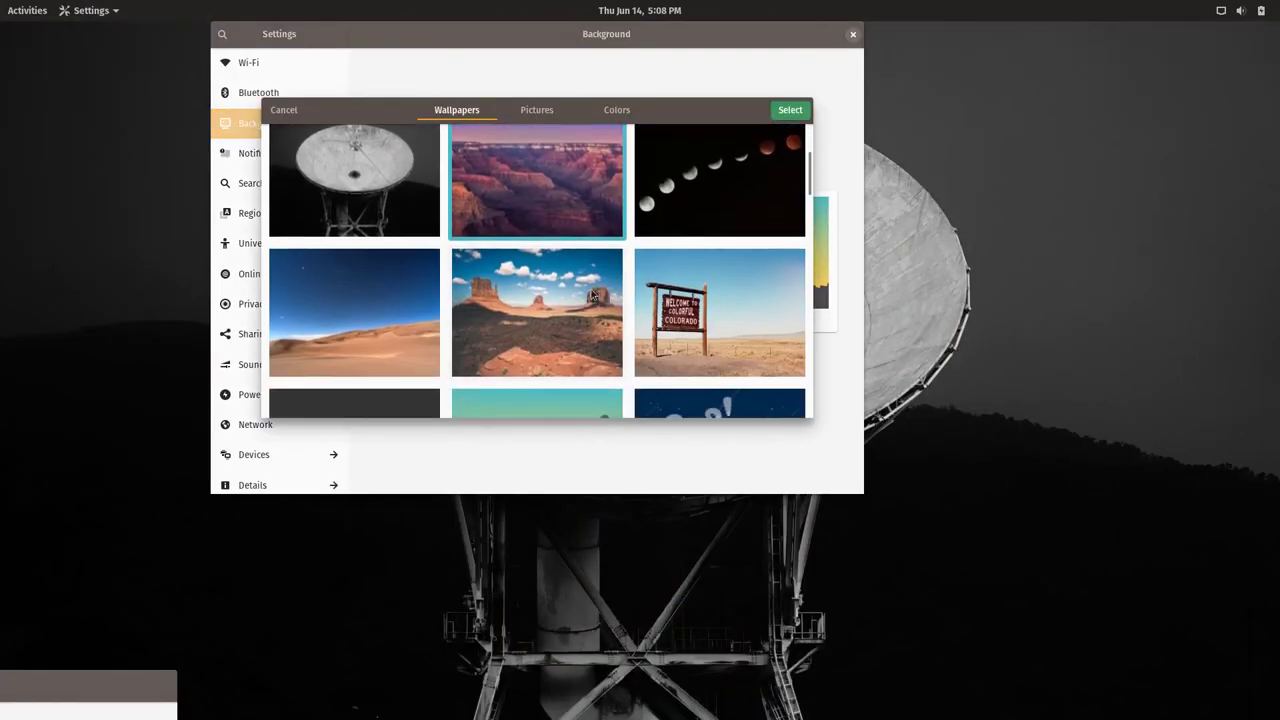
scroll(549, 289, "down", 3)
scroll(354, 198, "down", 3)
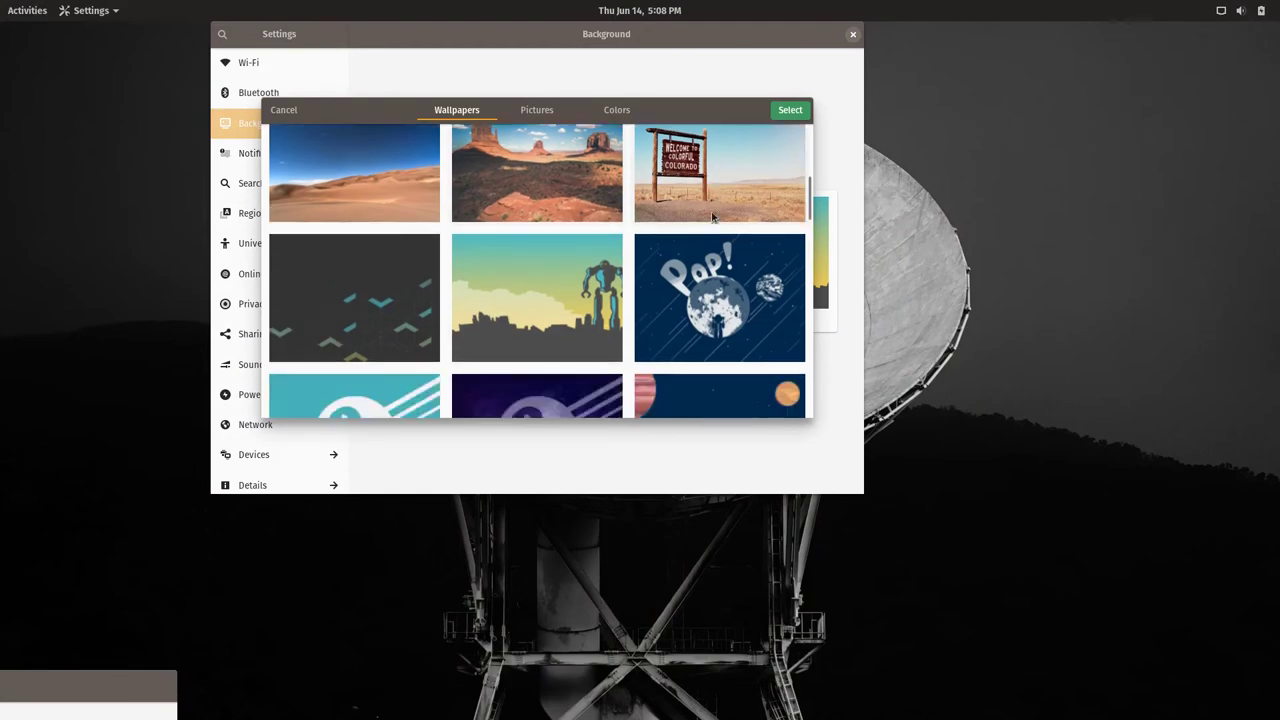
left_click(354, 198)
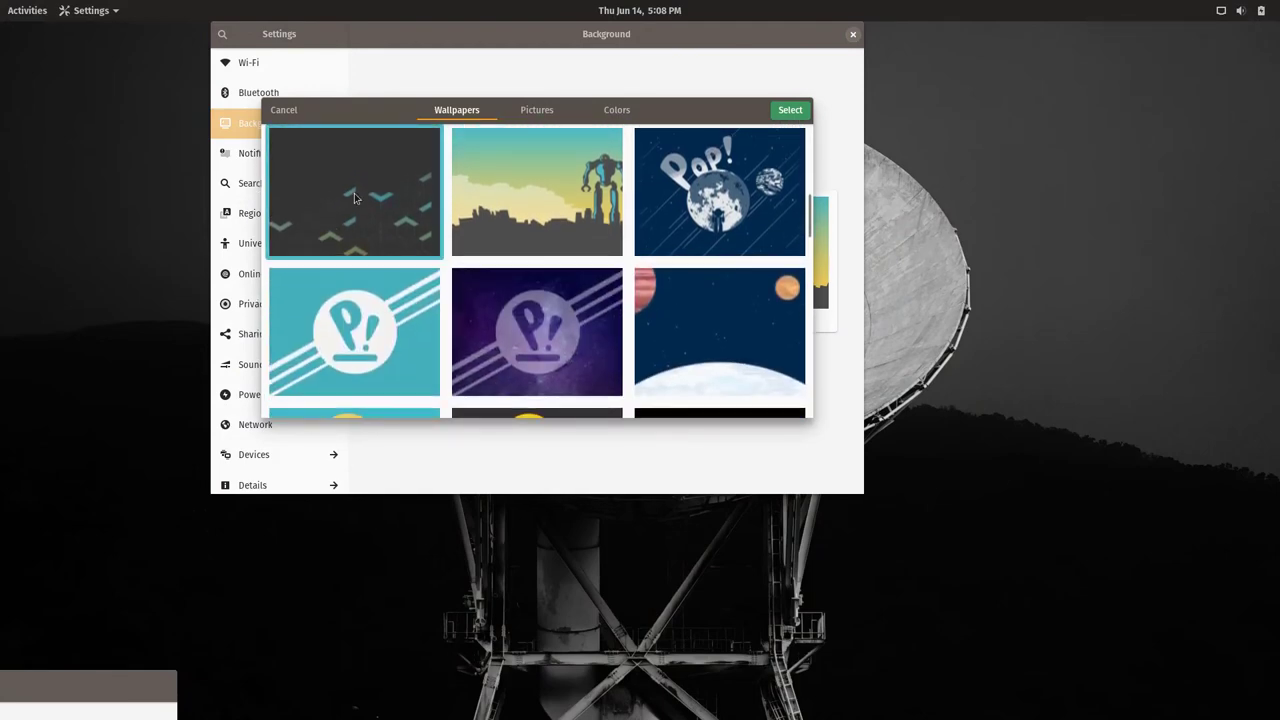
left_click(790, 109)
Apply the robot-over-city wallpaper and move Settings down to view it.
left_click(497, 345)
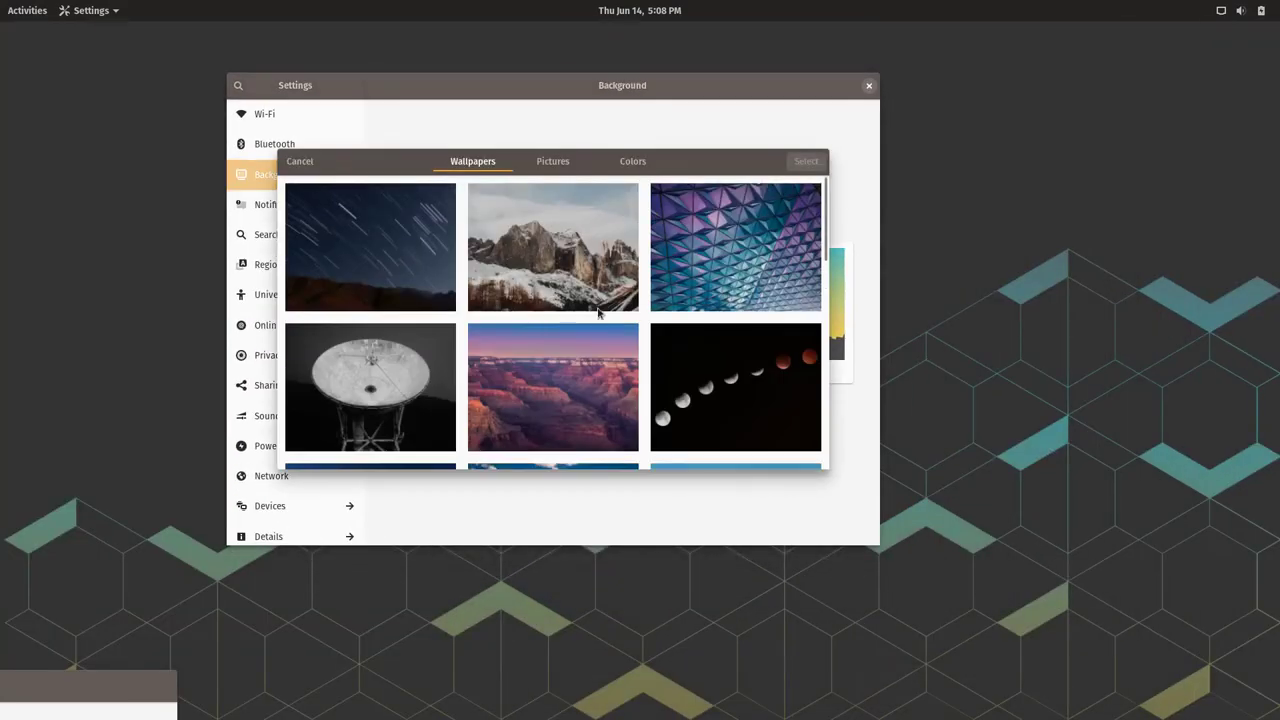
scroll(598, 313, "down", 5)
scroll(580, 329, "up", 1)
left_click(583, 316)
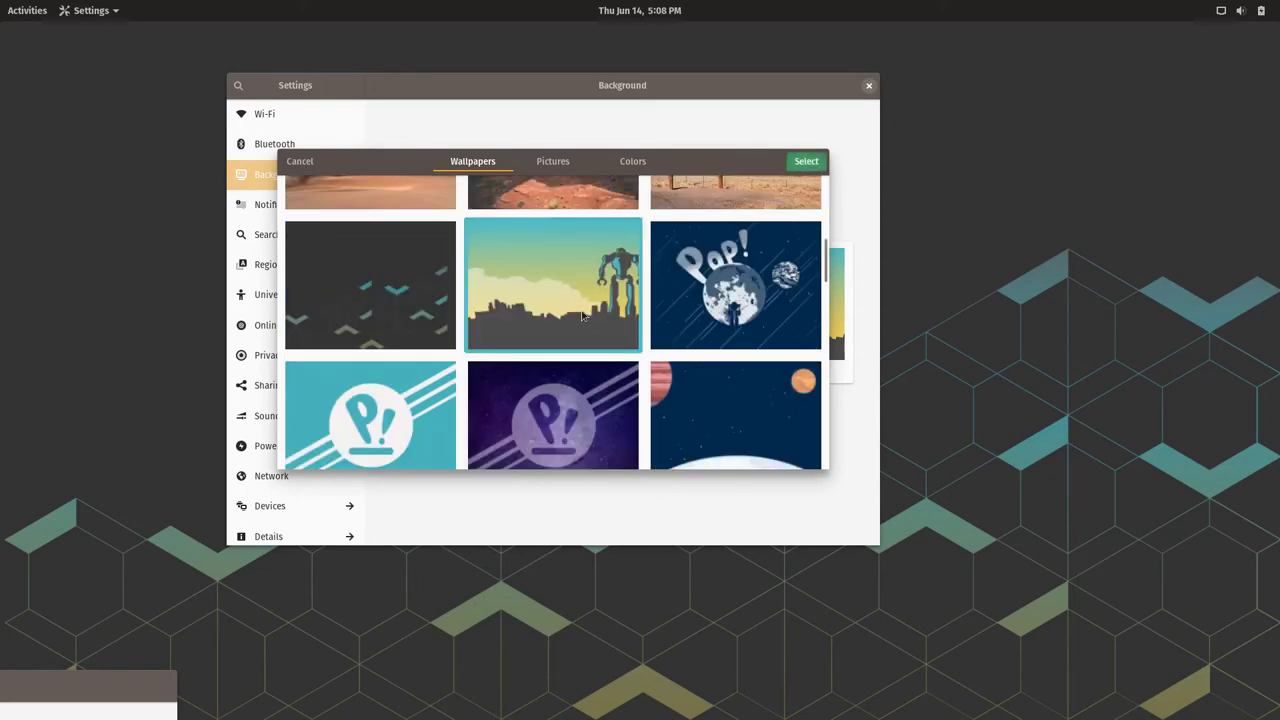
left_click(806, 161)
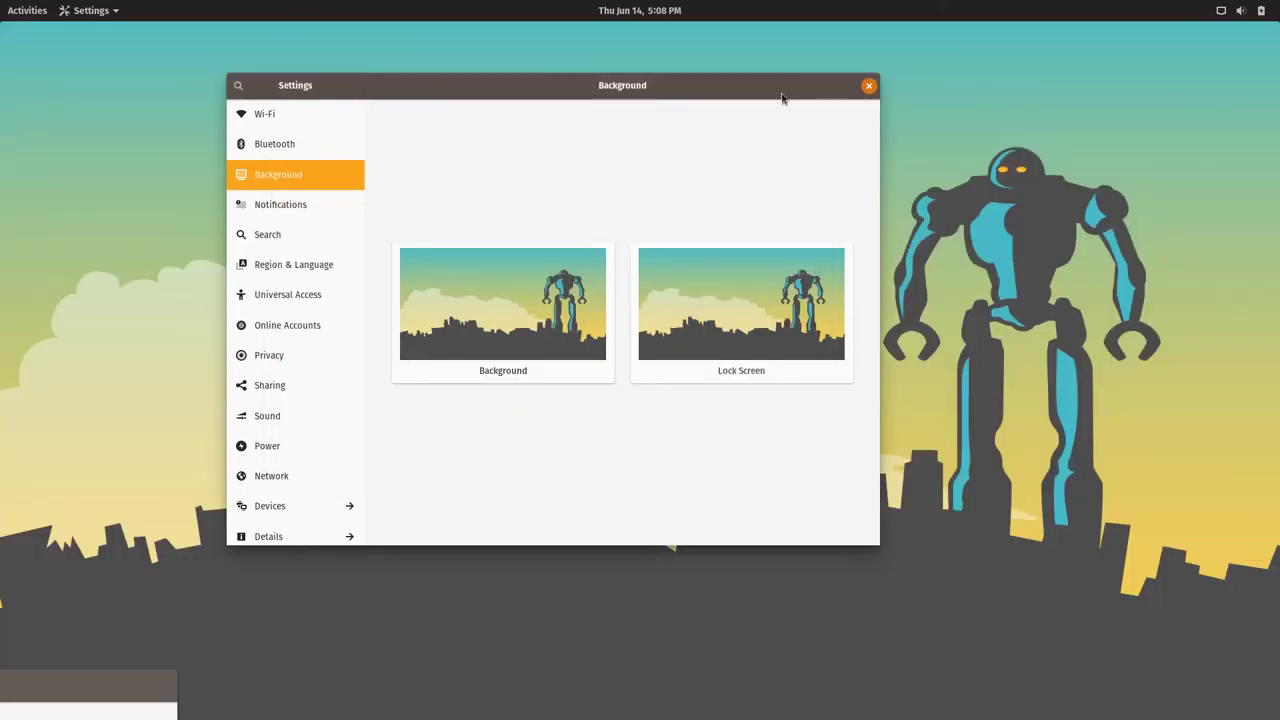
left_click_drag(781, 100, 840, 700)
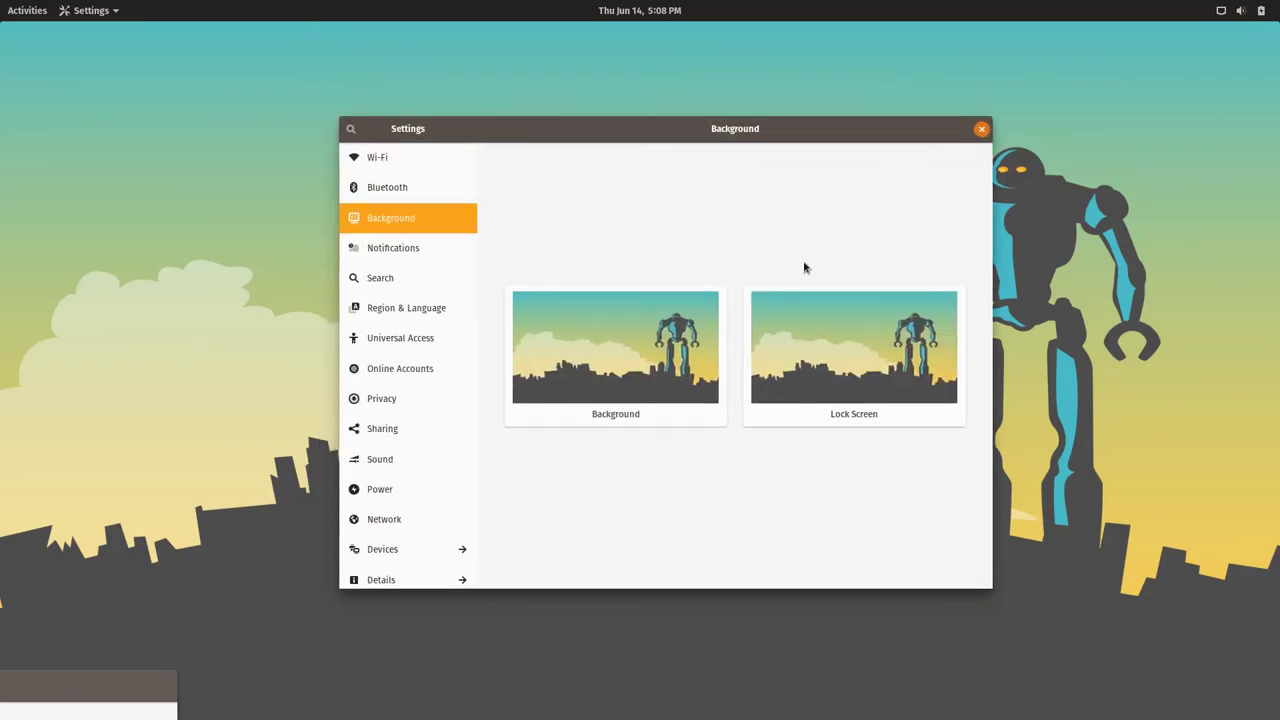
Apply the Pop! planet wallpaper to the desktop.
left_click(610, 355)
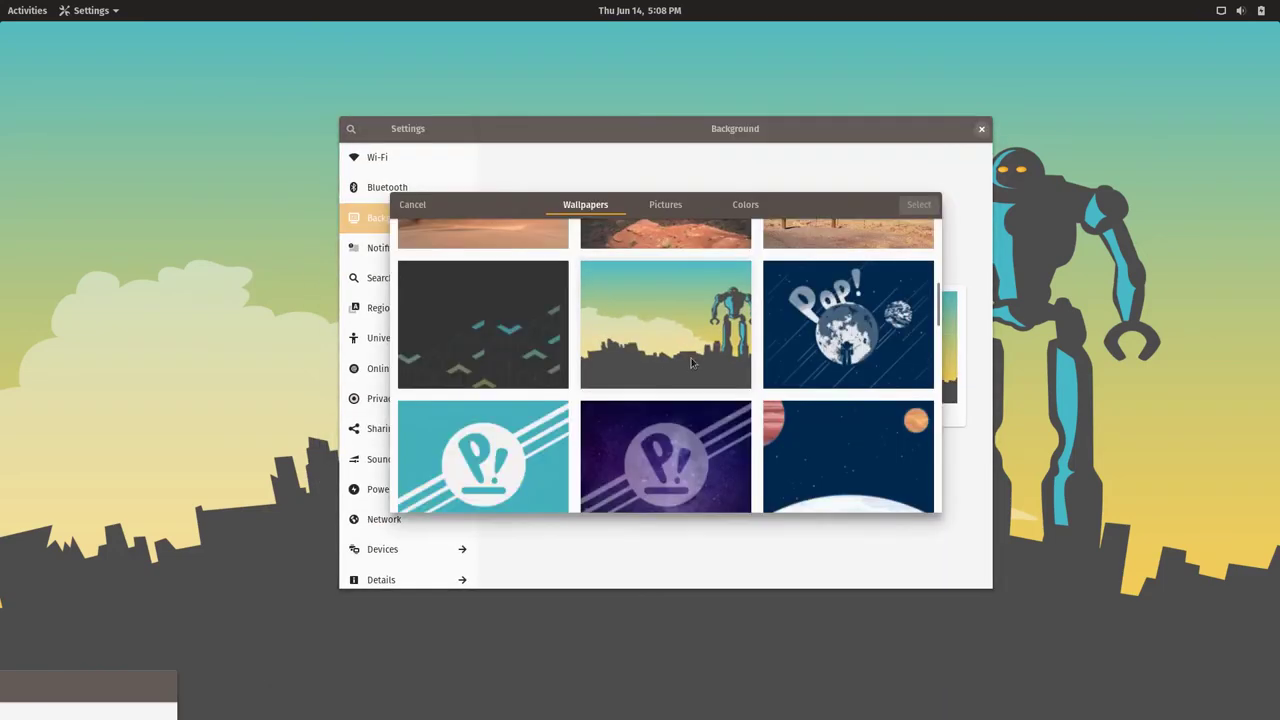
left_click(826, 354)
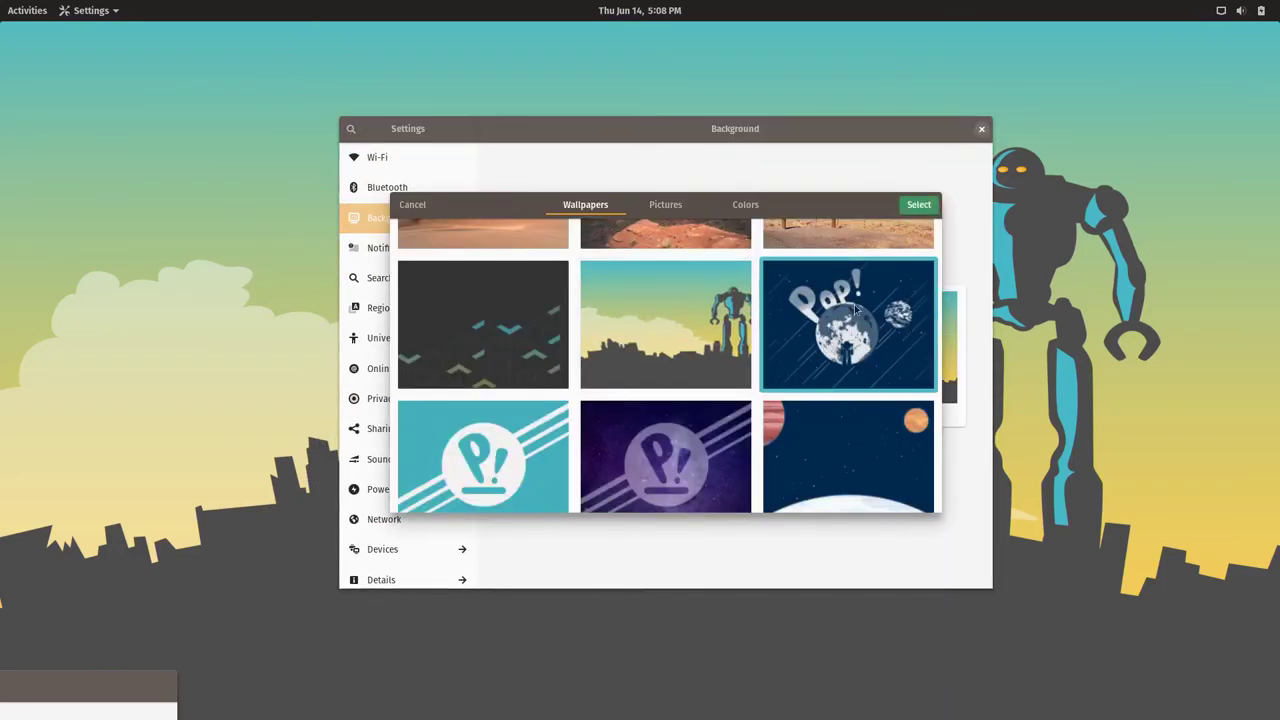
left_click(918, 204)
left_click_drag(848, 151, 780, 189)
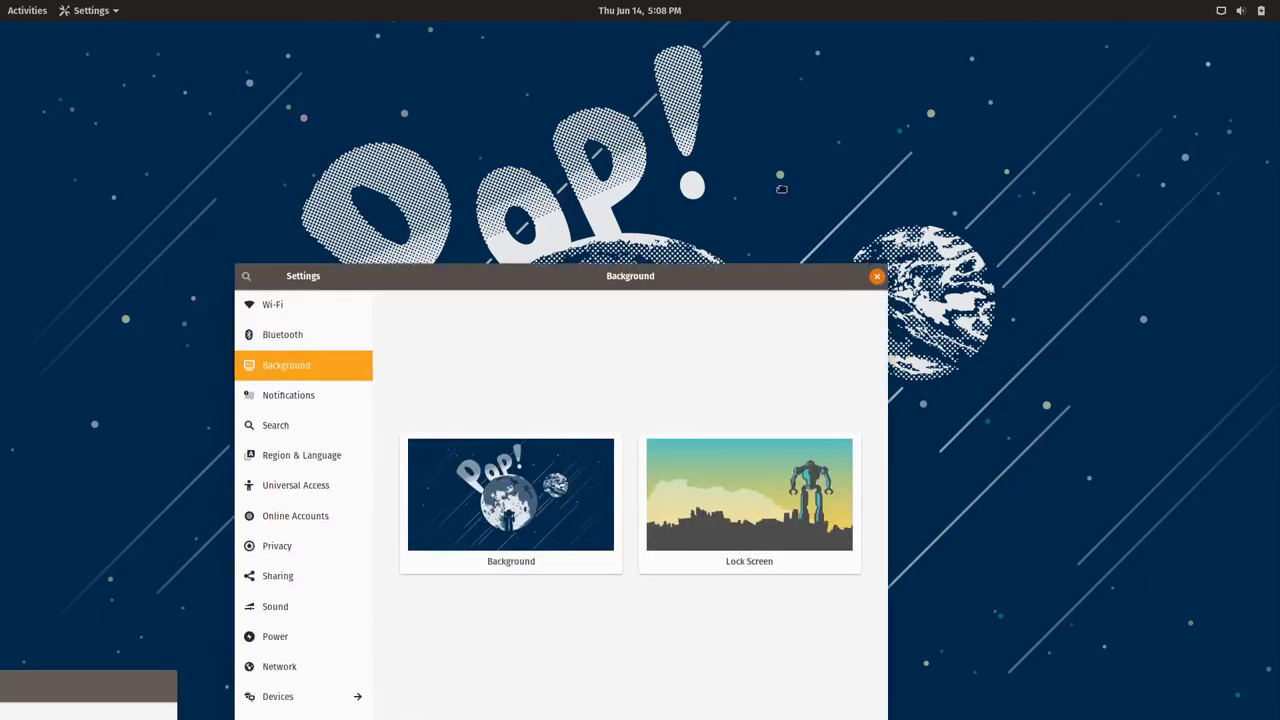
Apply the blue nebula wallpaper to the desktop.
left_click(631, 363)
scroll(590, 345, "down", 4)
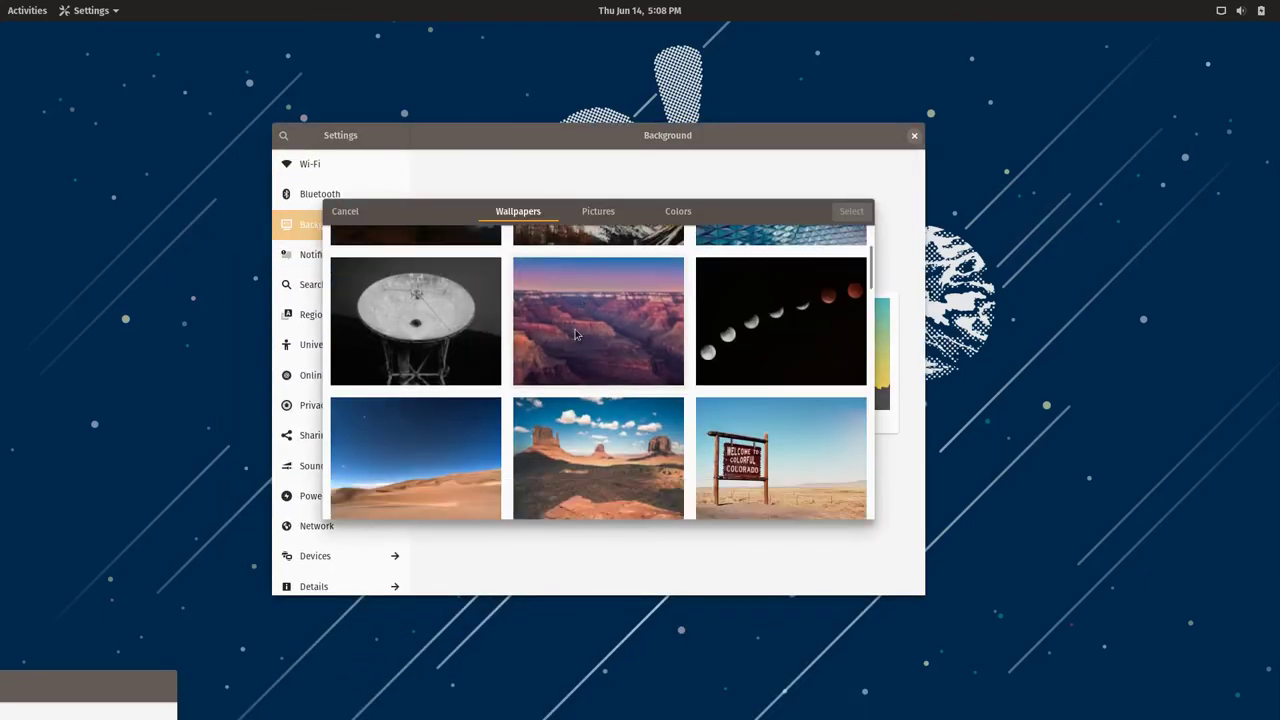
scroll(605, 377, "down", 10)
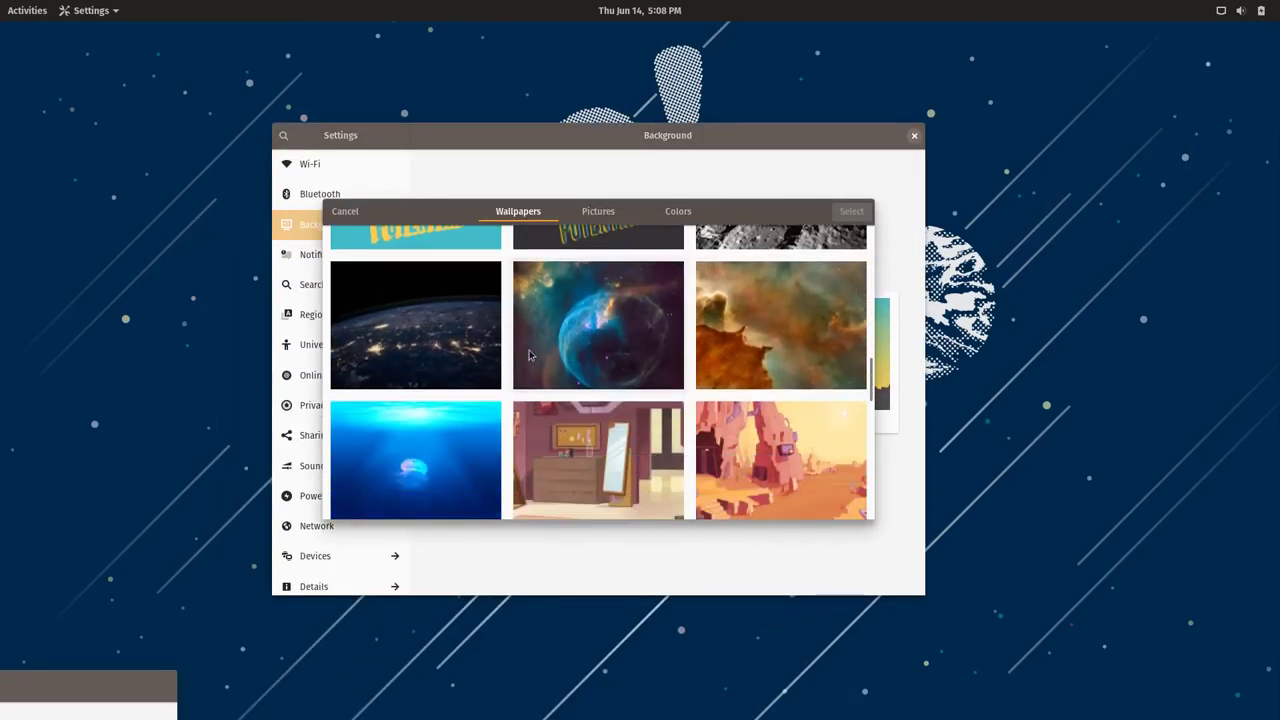
double_click(603, 347)
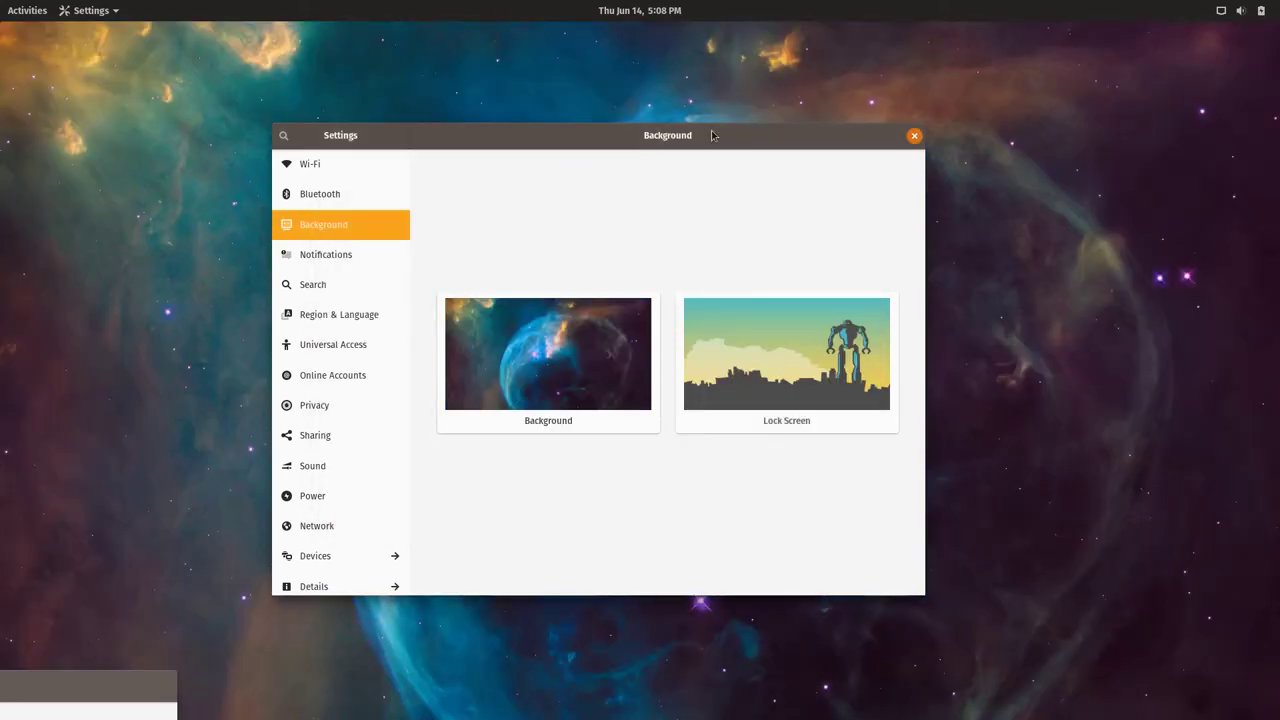
left_click_drag(716, 178, 669, 157)
Apply a space-themed wallpaper and move Settings aside to view the desktop.
left_click(449, 420)
scroll(541, 397, "down", 15)
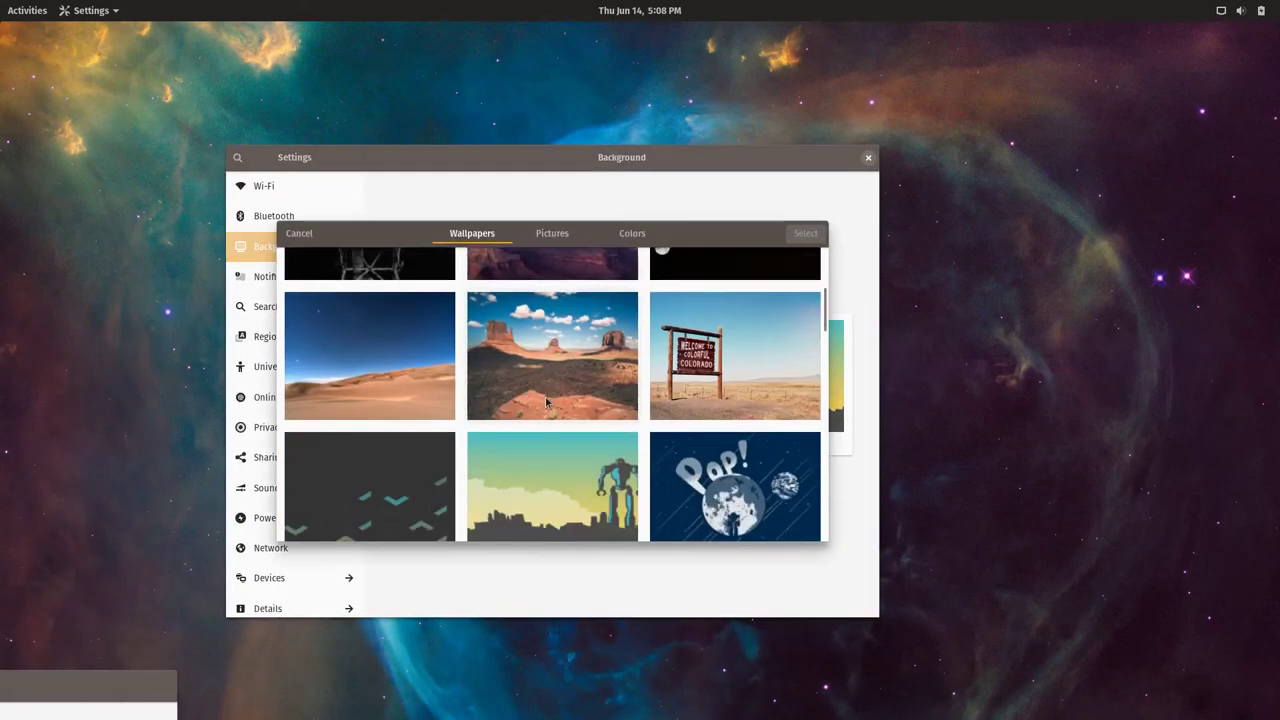
scroll(554, 408, "down", 3)
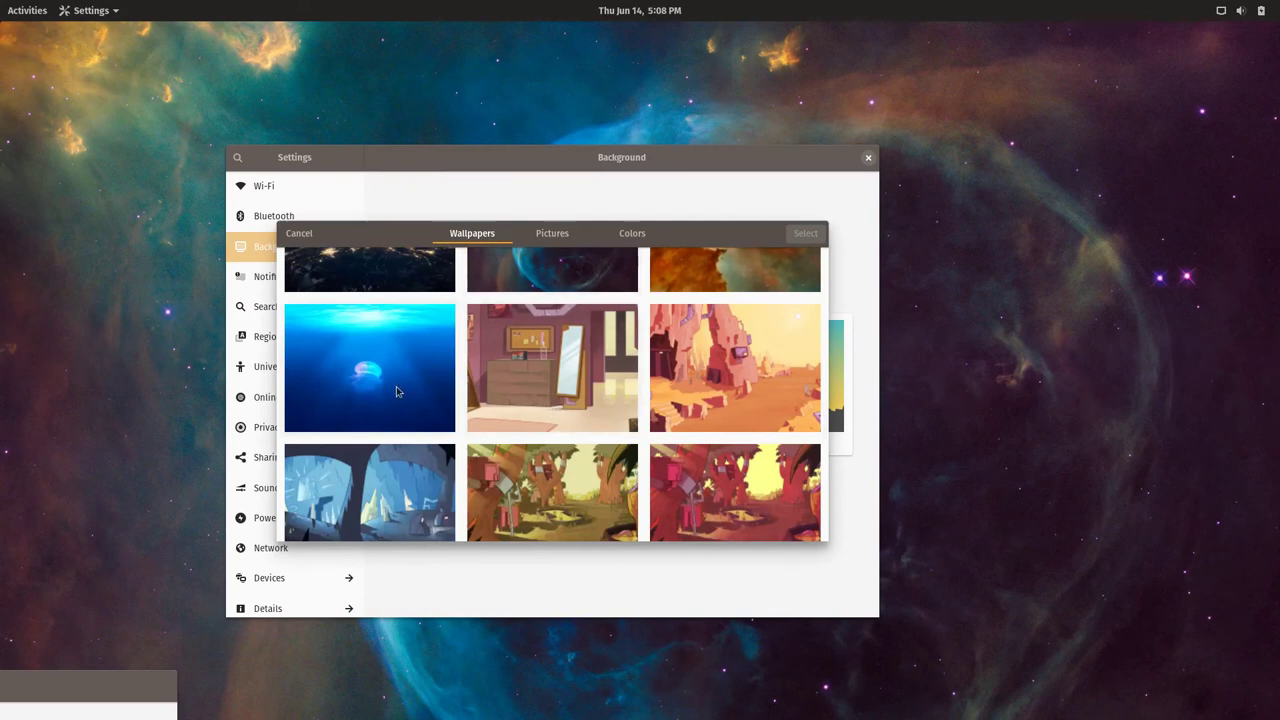
scroll(762, 363, "down", 5)
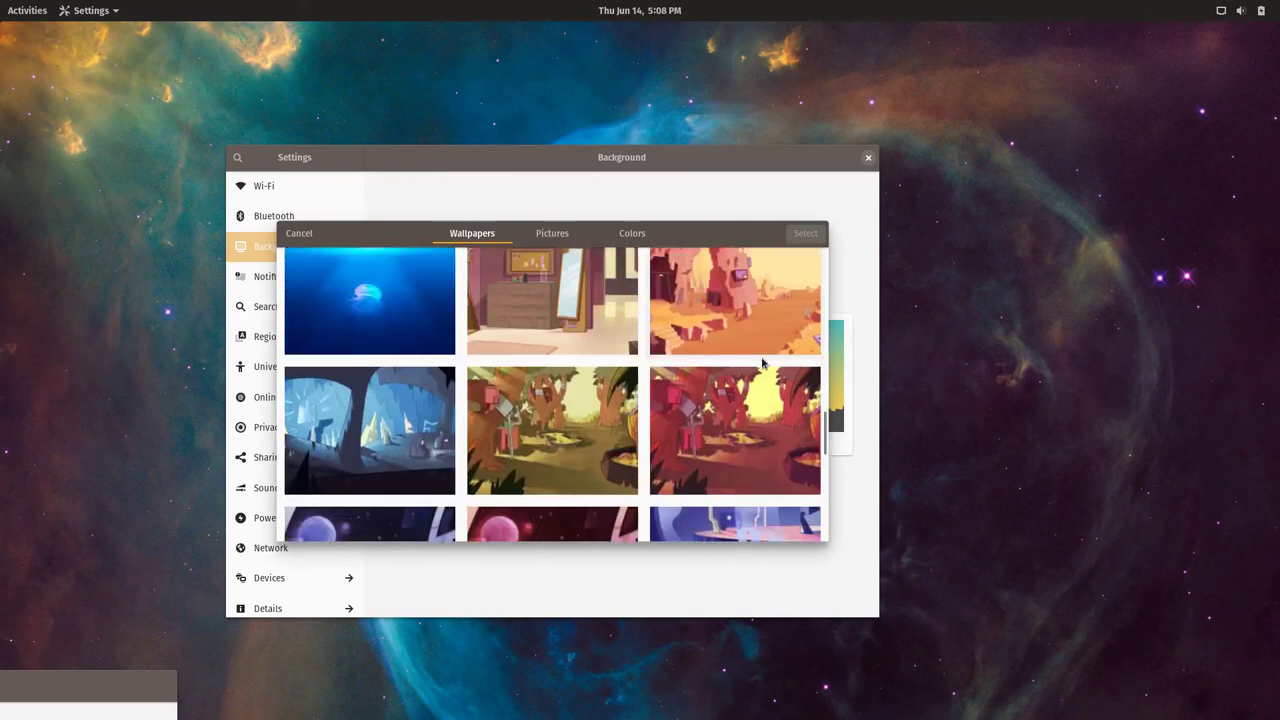
scroll(760, 366, "up", 2)
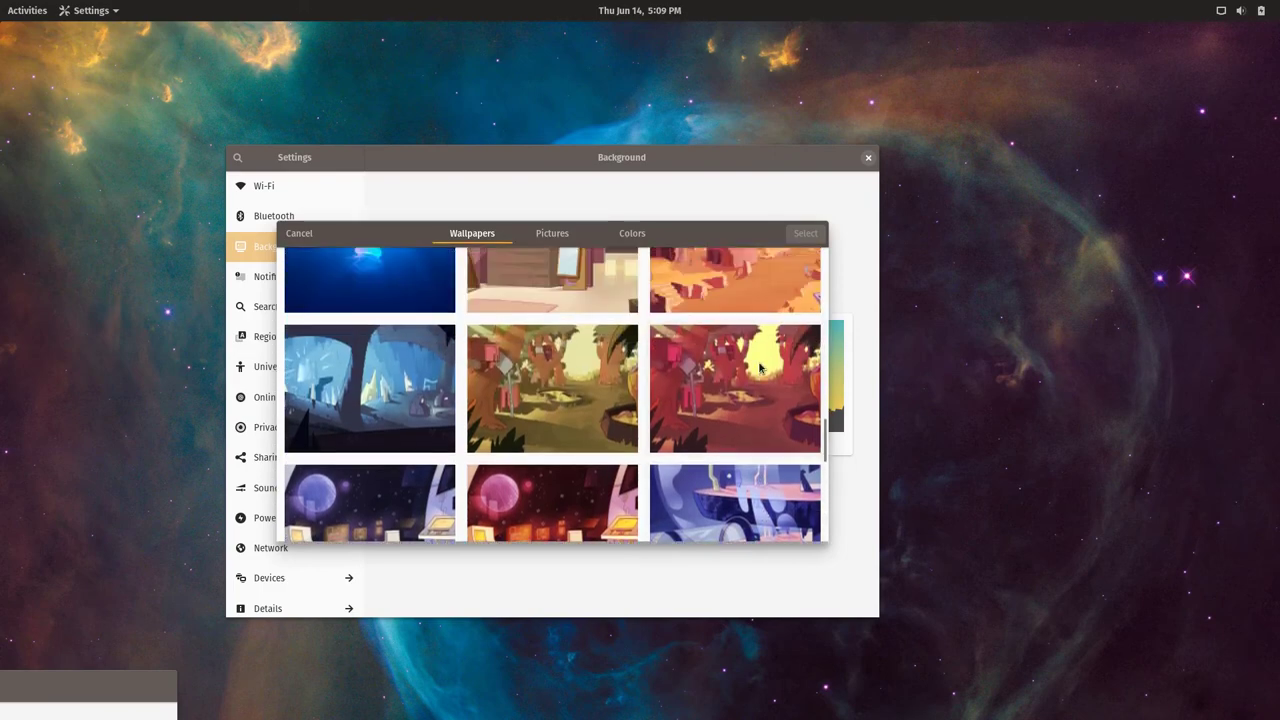
scroll(596, 410, "down", 5)
double_click(386, 336)
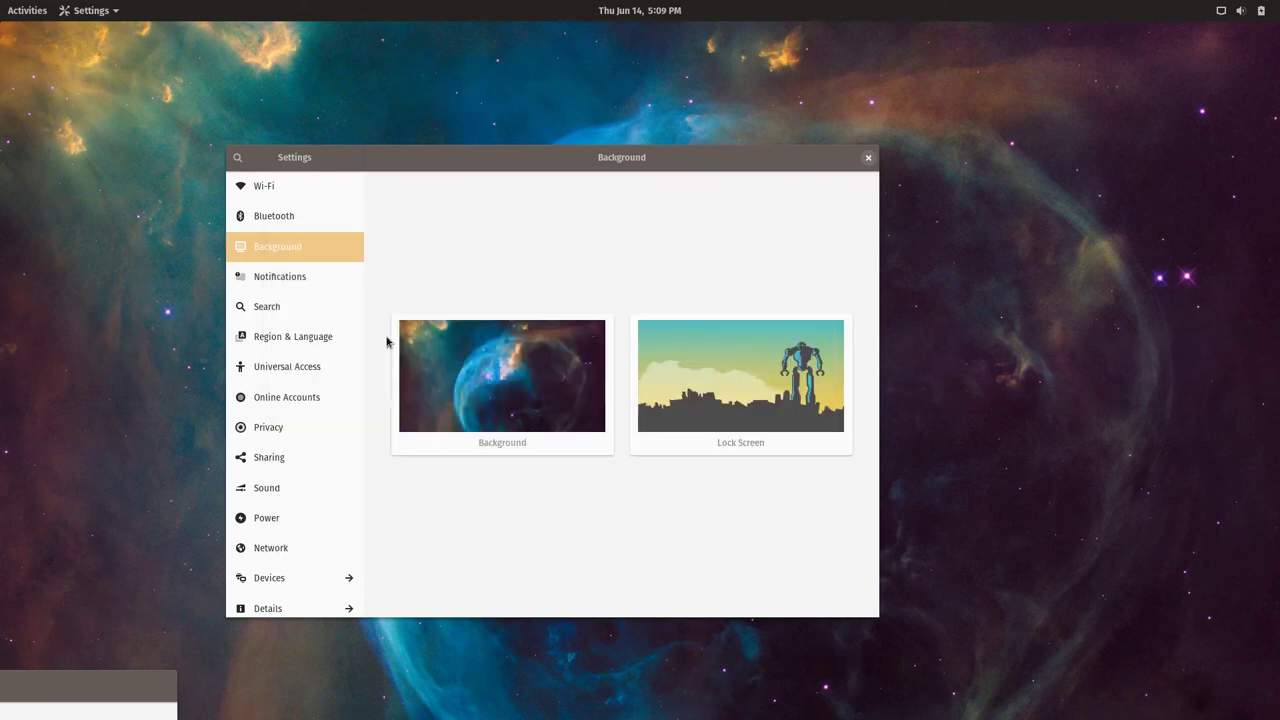
left_click_drag(657, 157, 656, 75)
Apply the jungle scene as the desktop wallpaper.
left_click(551, 294)
scroll(549, 297, "down", 2)
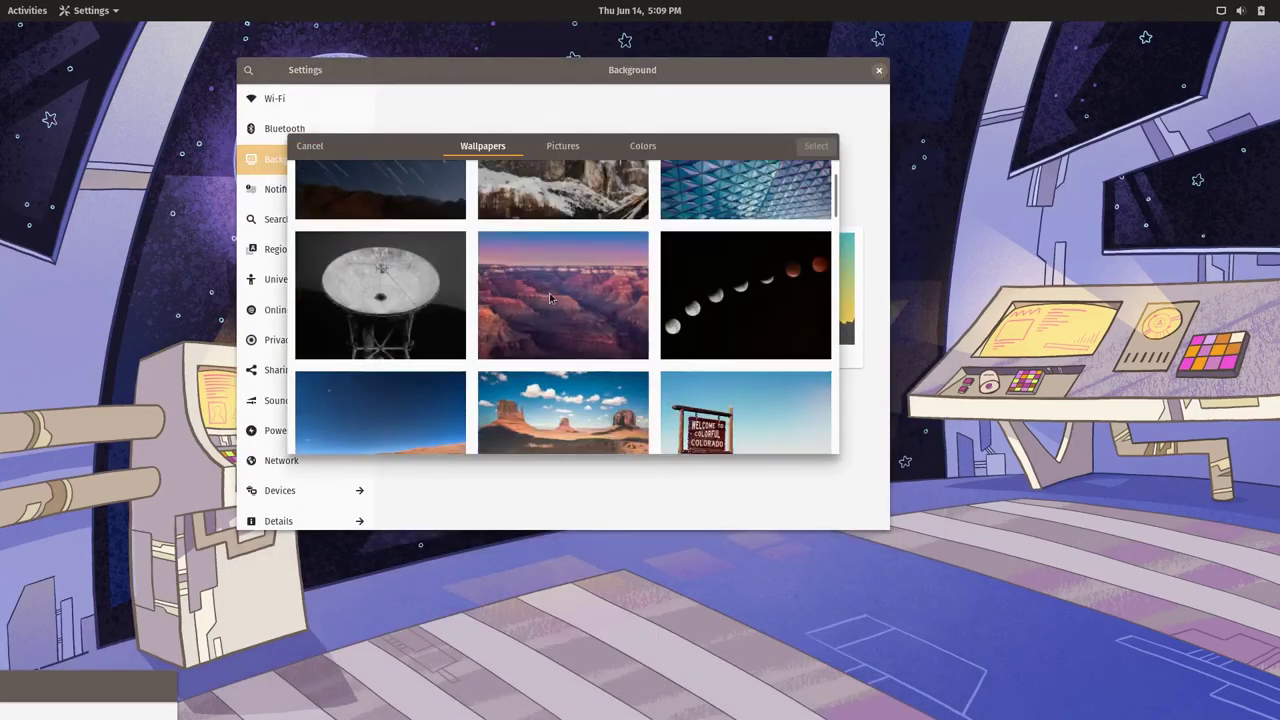
scroll(549, 297, "down", 20)
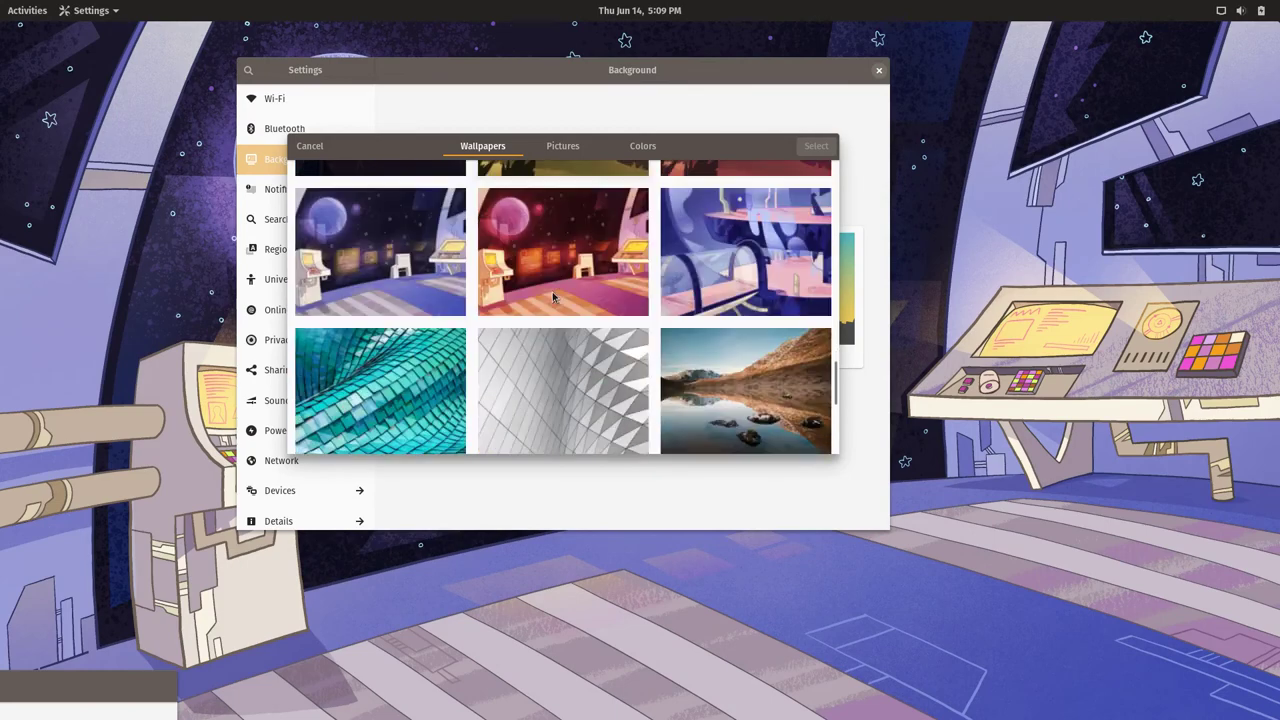
scroll(553, 297, "up", 10)
double_click(553, 297)
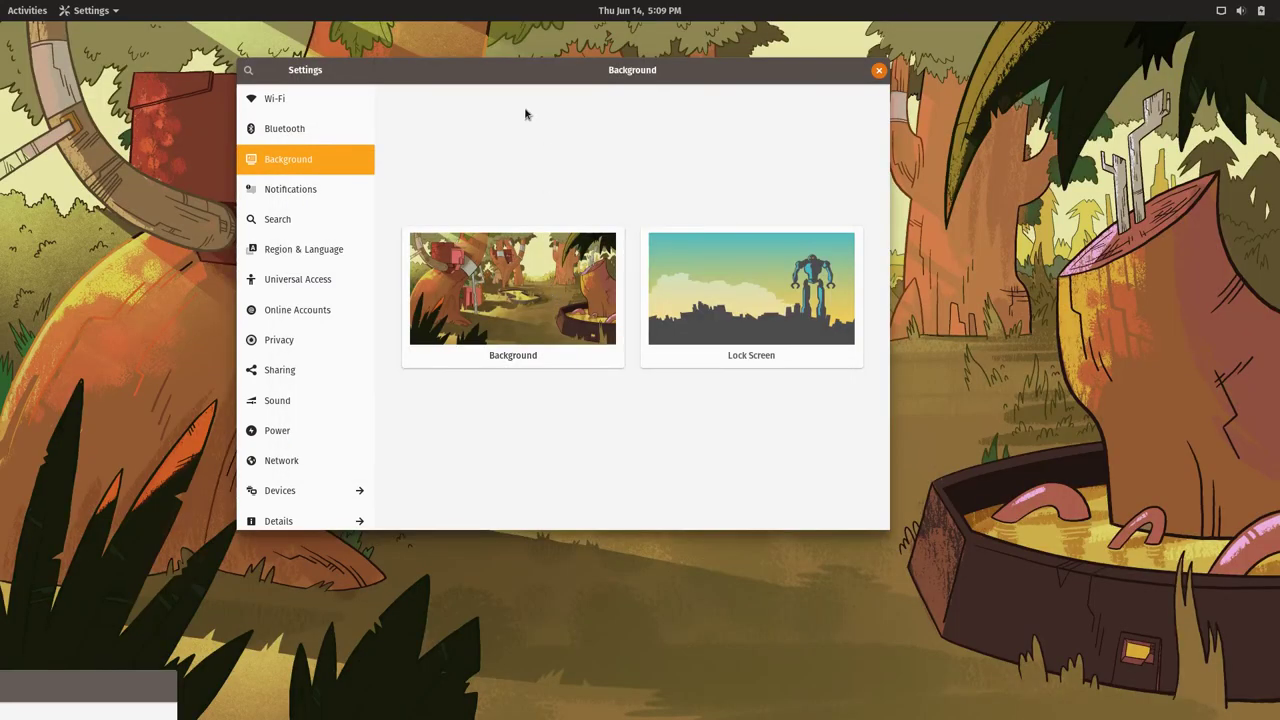
Move the Settings window aside, close it, and take the VM out of full-screen.
left_click_drag(515, 71, 1000, 651)
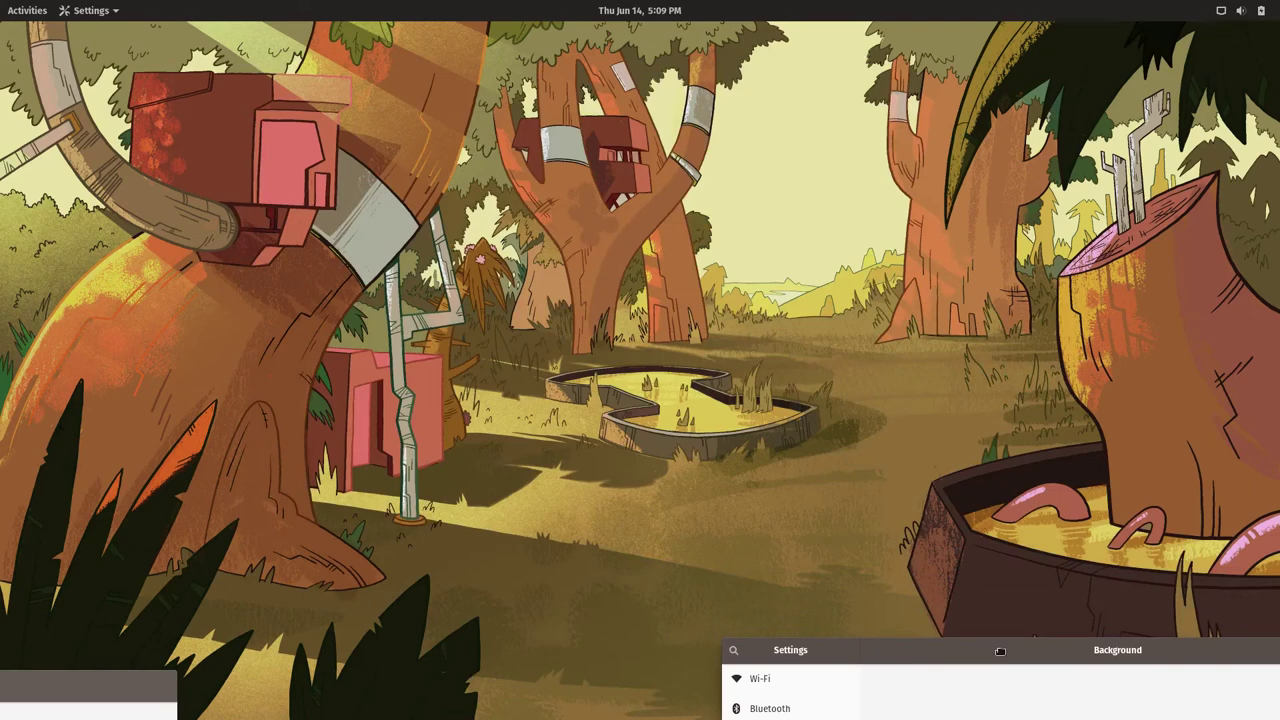
left_click_drag(1000, 651, 1152, 716)
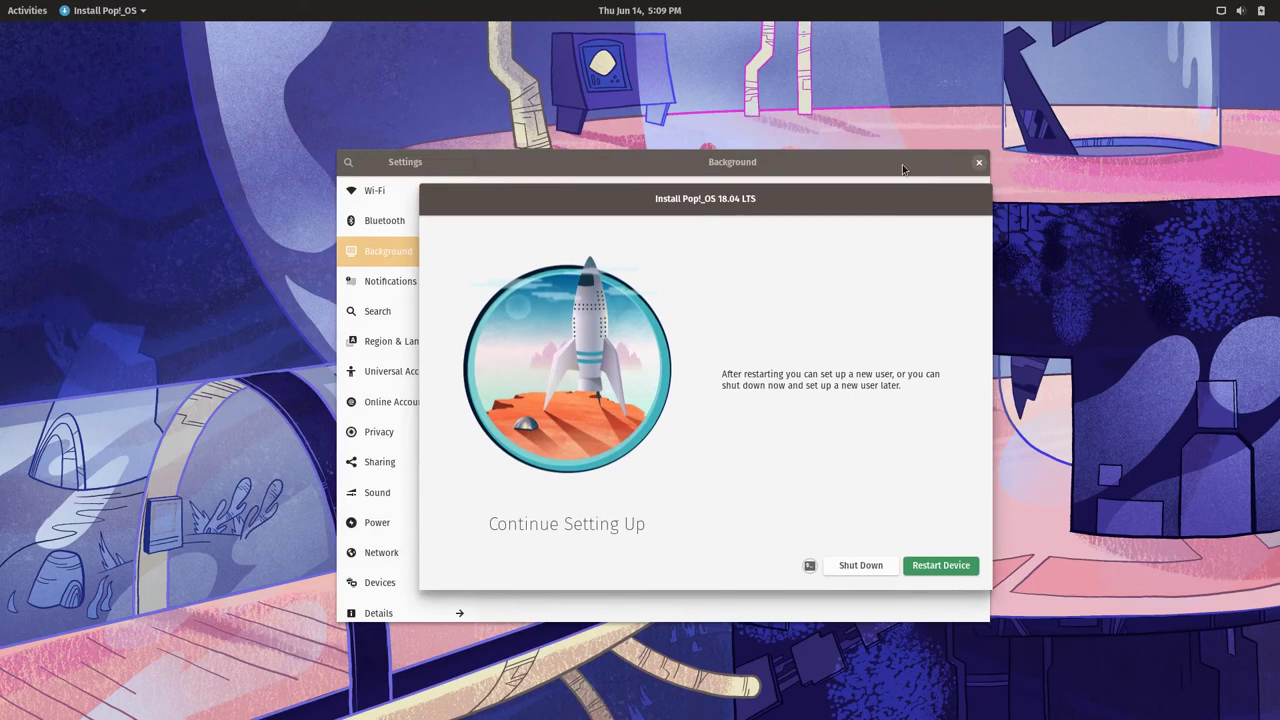
left_click(902, 164)
left_click(978, 162)
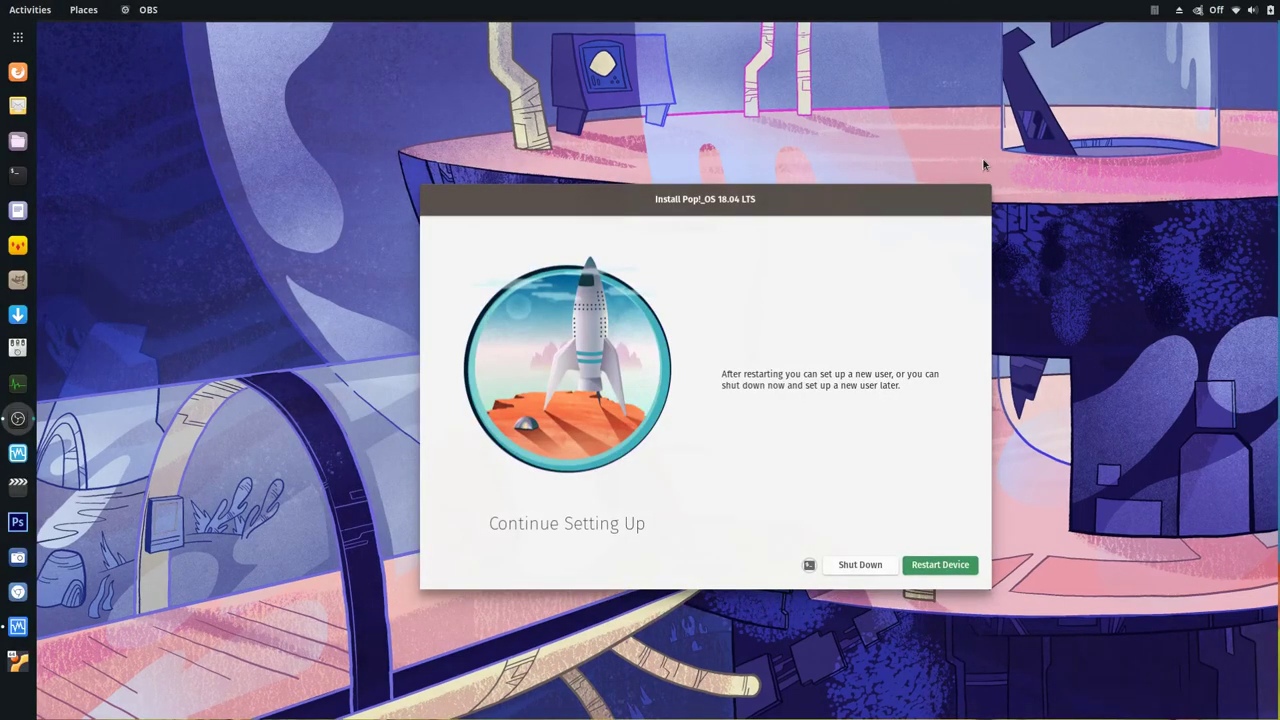
key("Control_R+f")
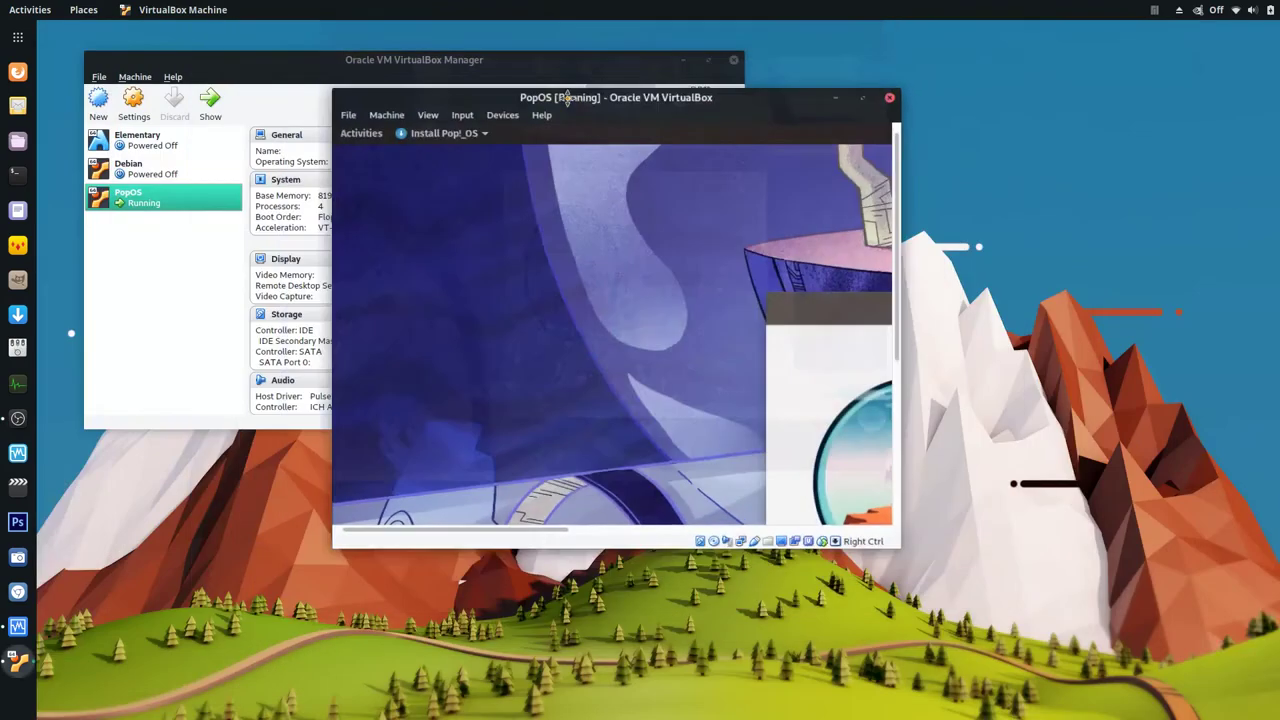
Restore and resize the VirtualBox VM window, then switch it back to full-screen.
double_click(556, 29)
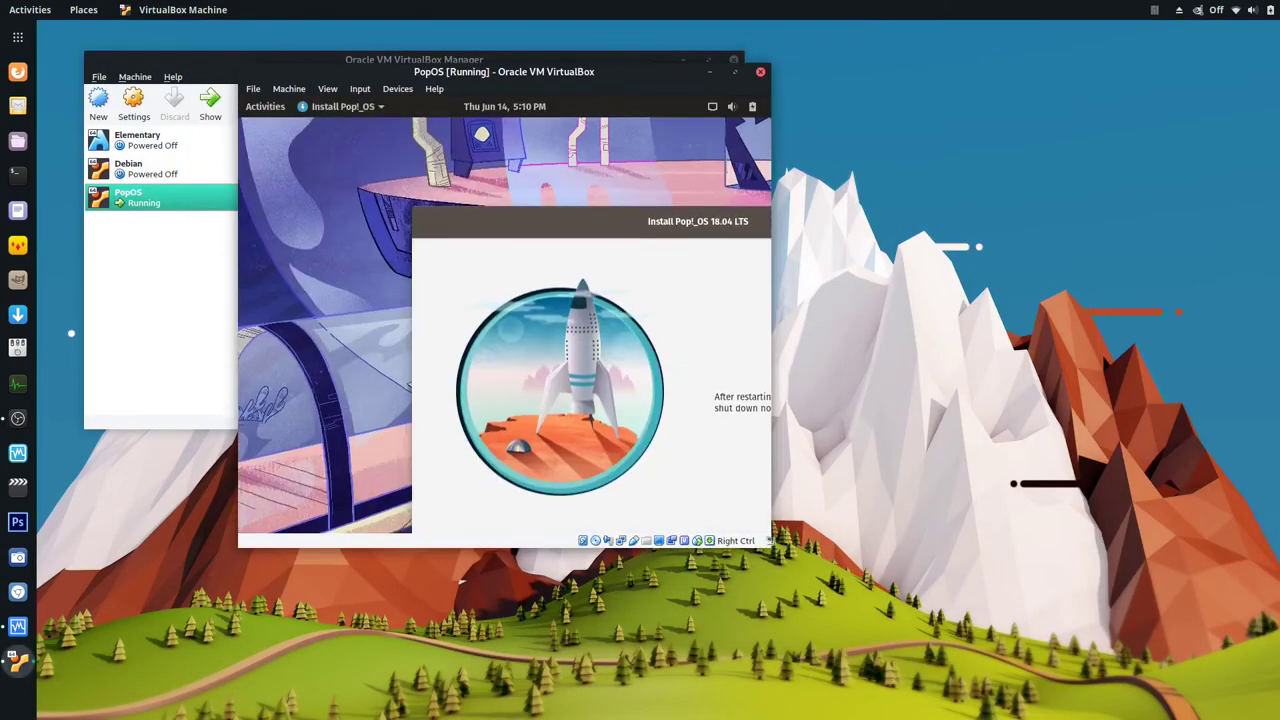
left_click_drag(770, 543, 1166, 704)
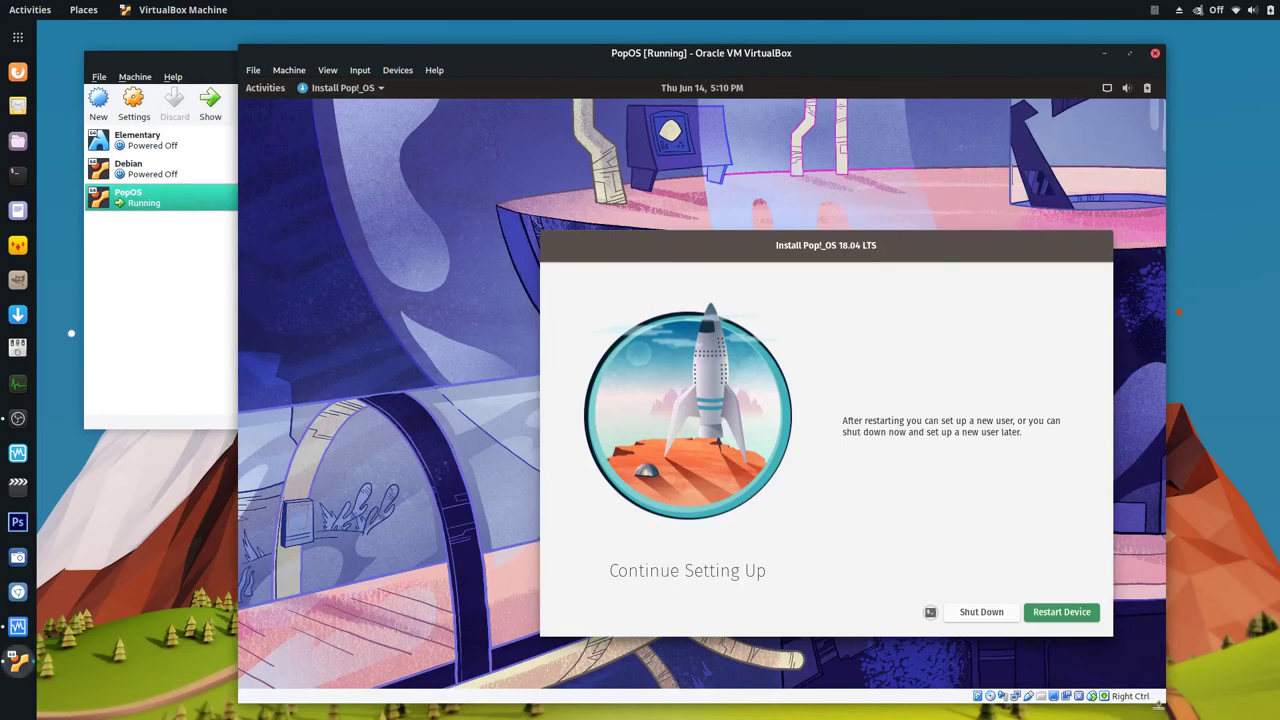
left_click_drag(1172, 706, 962, 634)
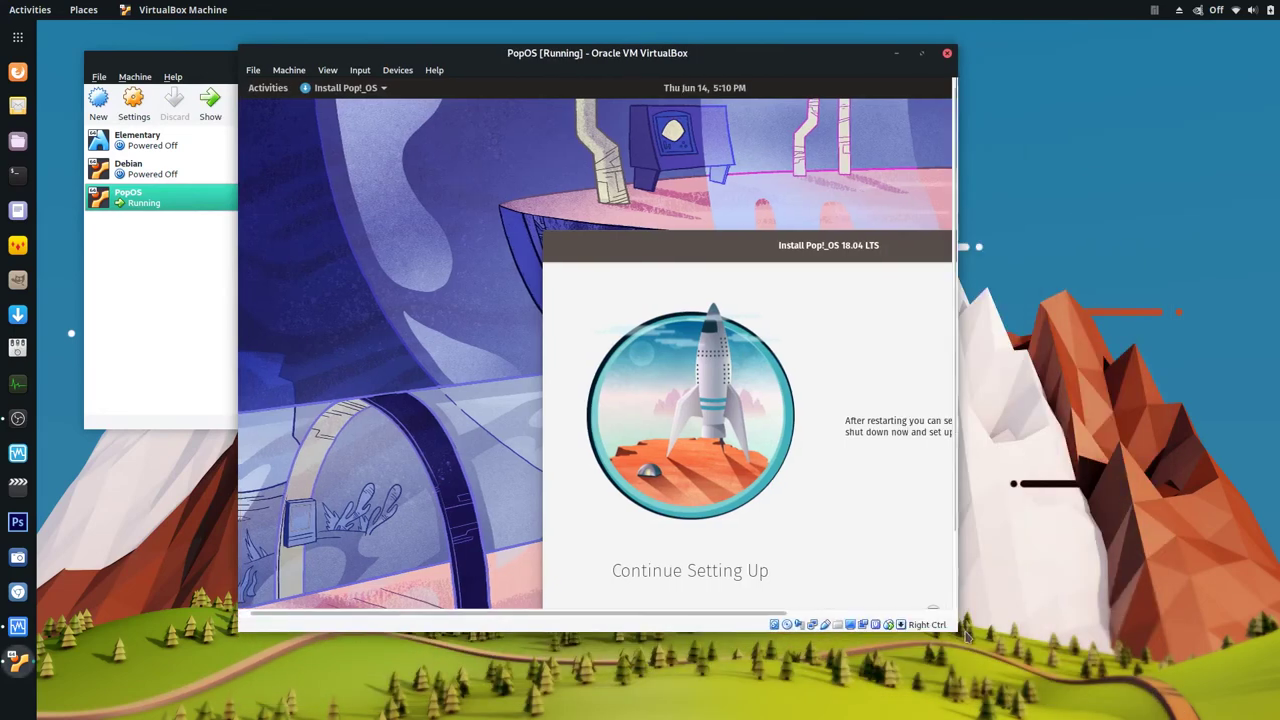
left_click(939, 88)
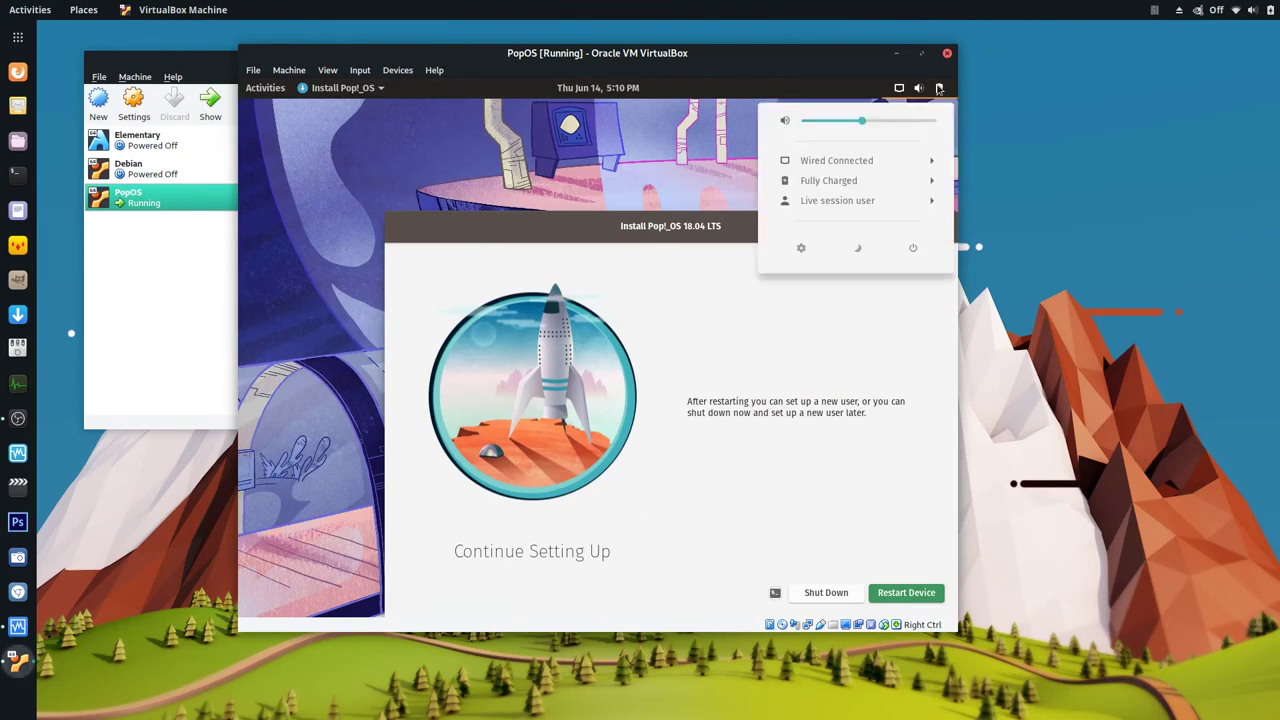
left_click_drag(957, 631, 1055, 676)
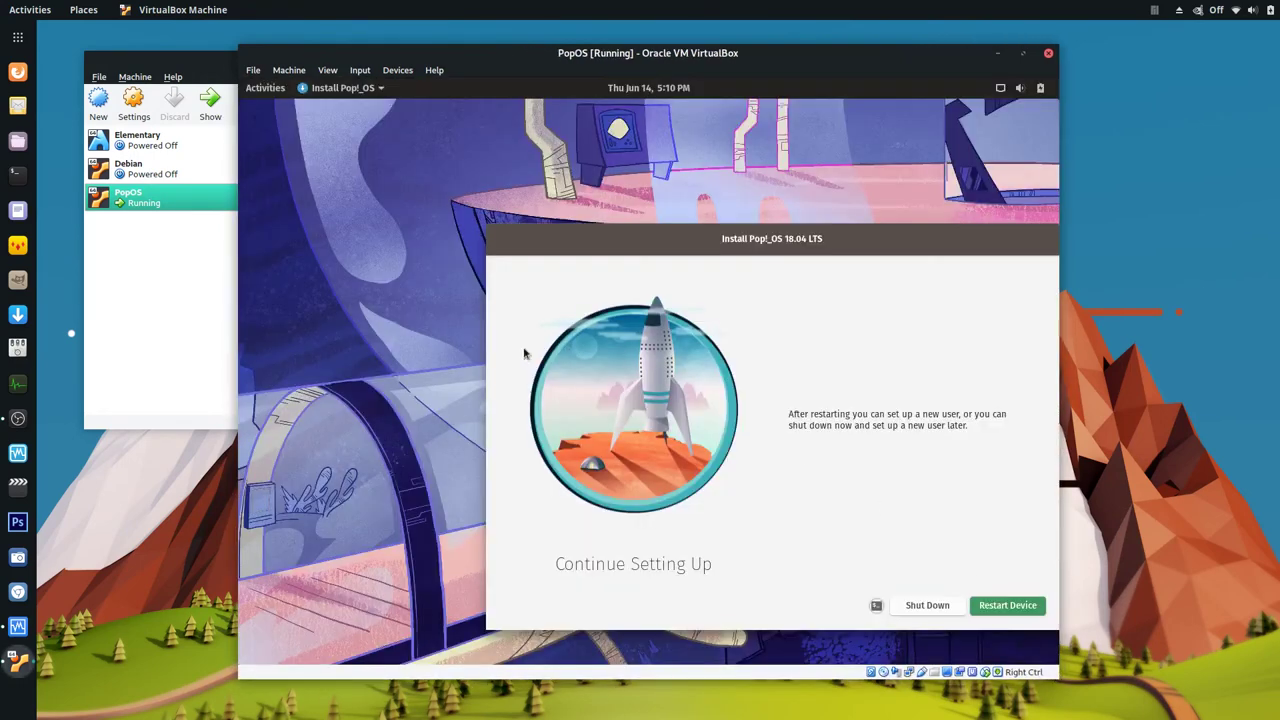
key("ctrl+f")
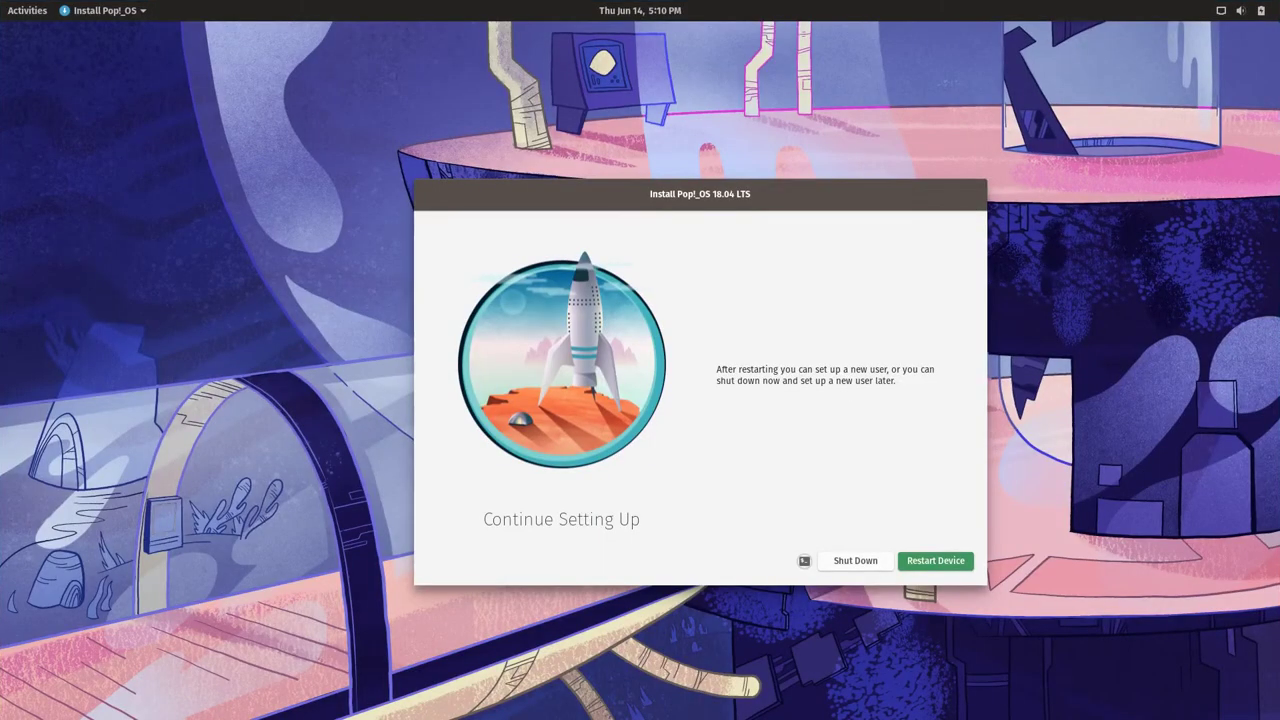
Search 'term' in the overview and open Terminal at the top-left.
key("super")
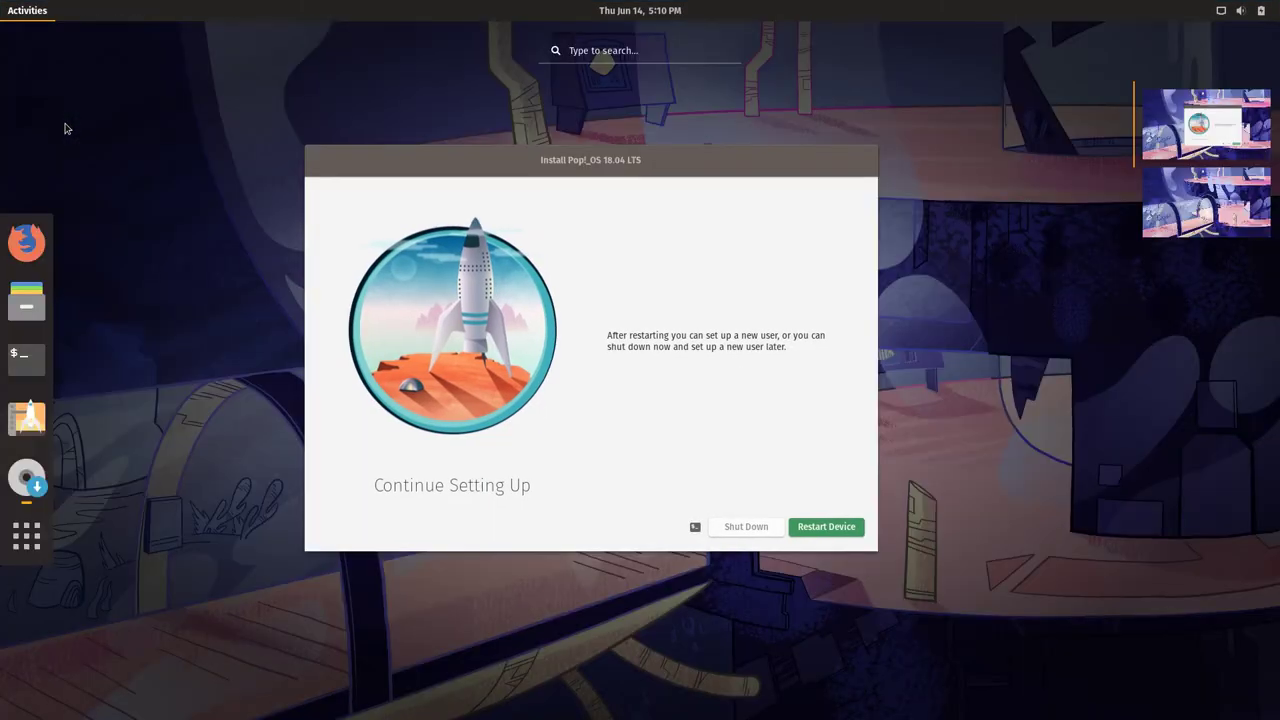
type("term")
key("Return")
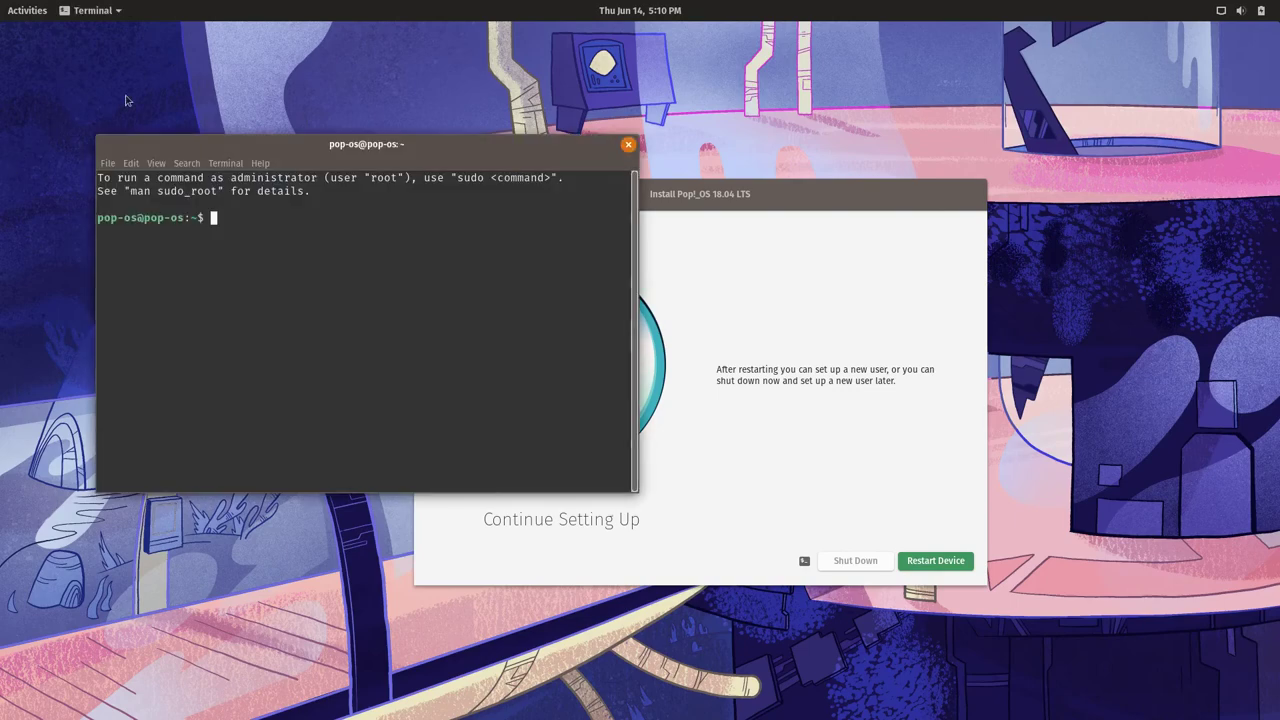
left_click_drag(306, 145, 231, 63)
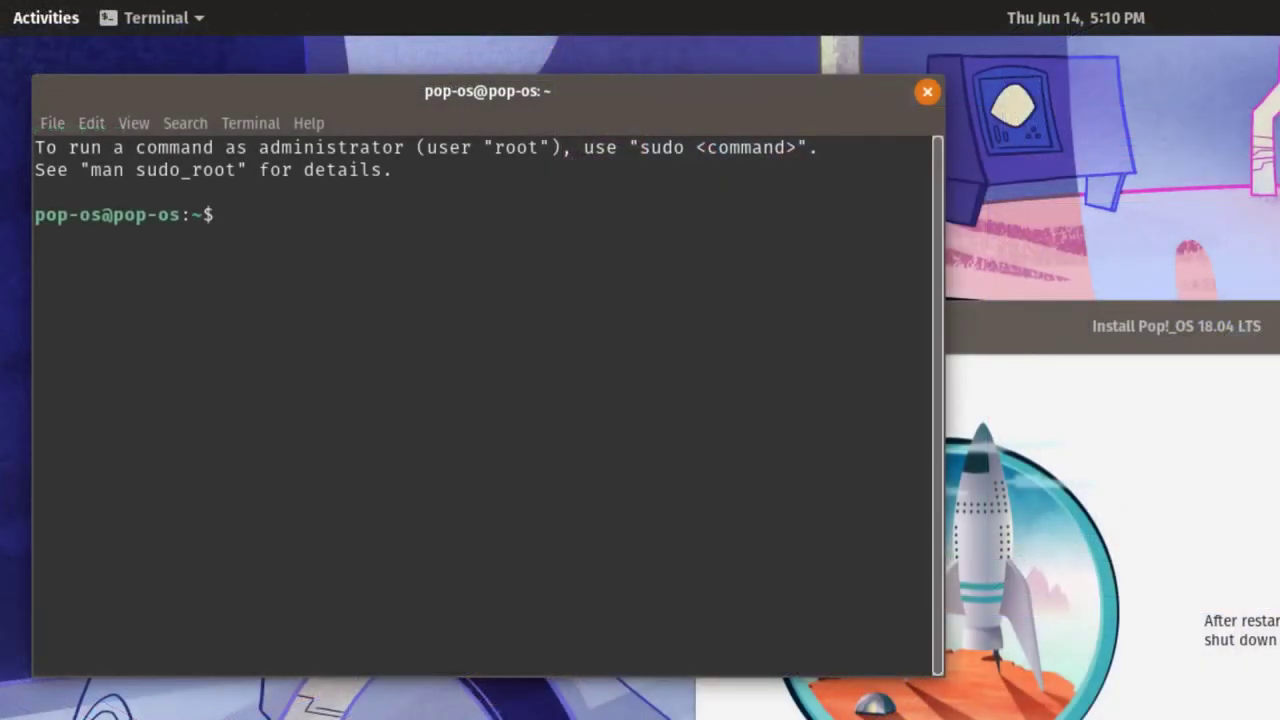
Run lspci -k, highlight the vboxvideo driver and module lines, then close Terminal.
type("lspci -k")
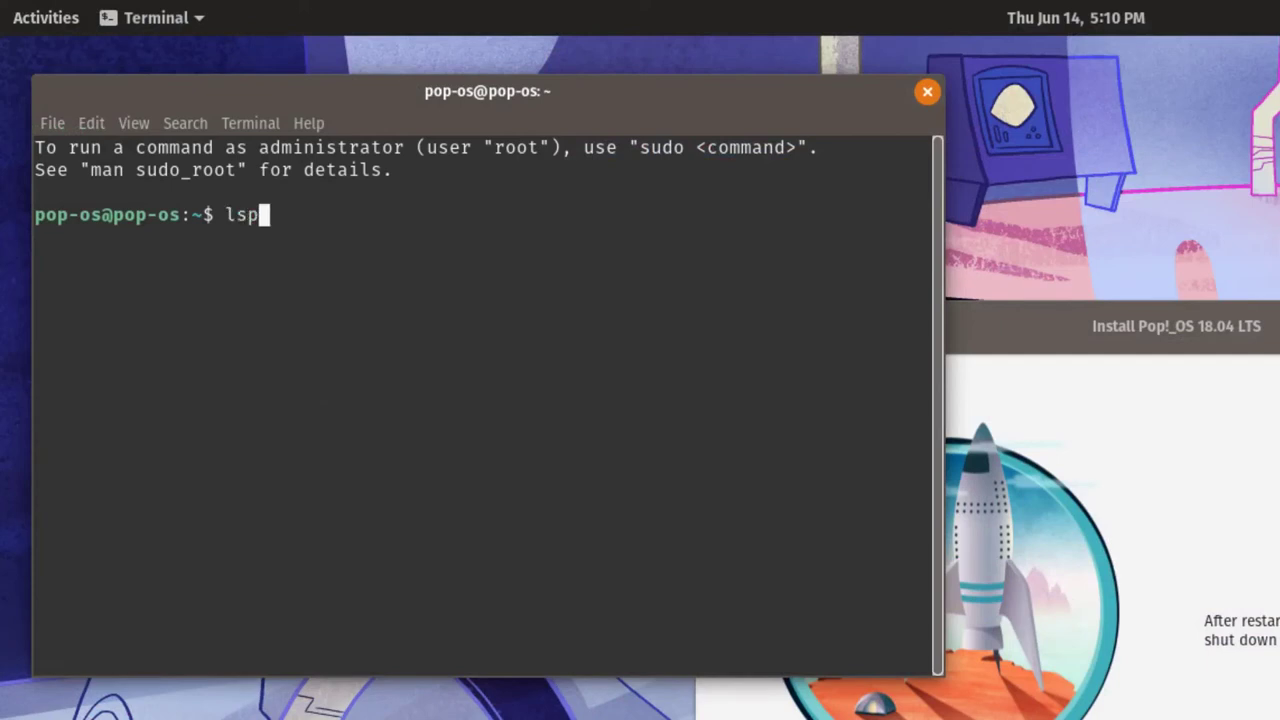
key("Return")
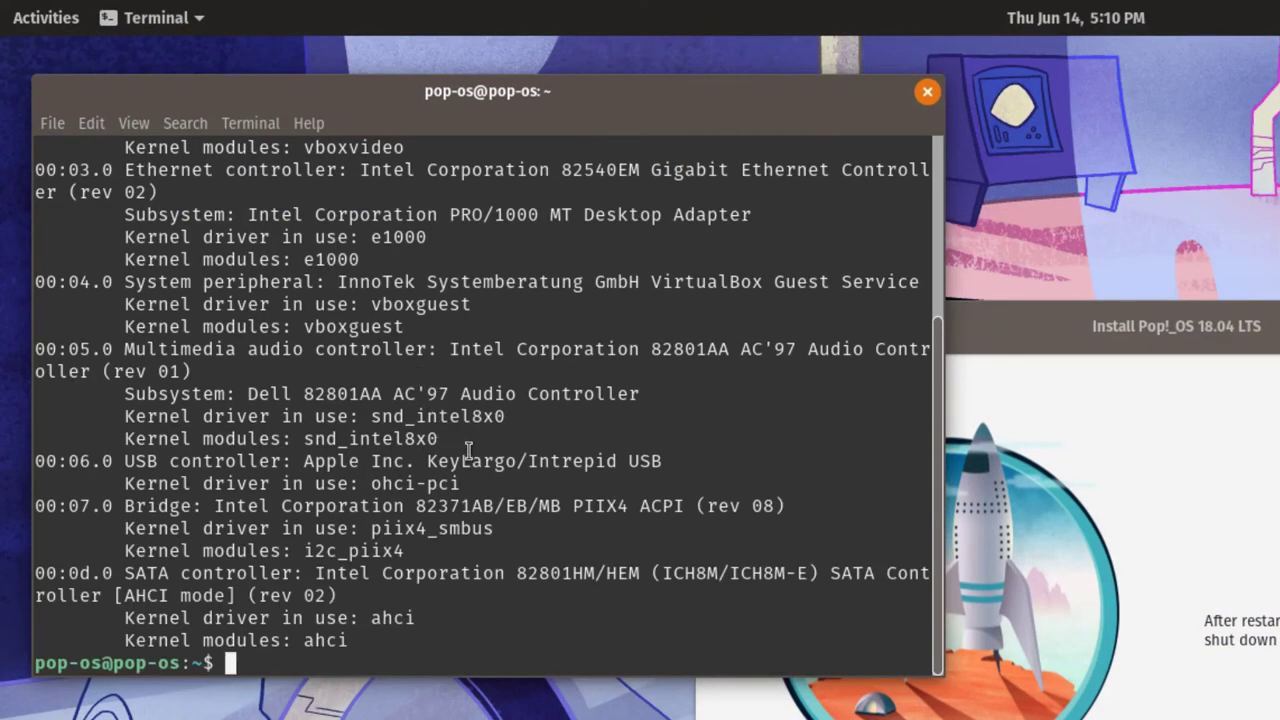
scroll(468, 450, "up", 4)
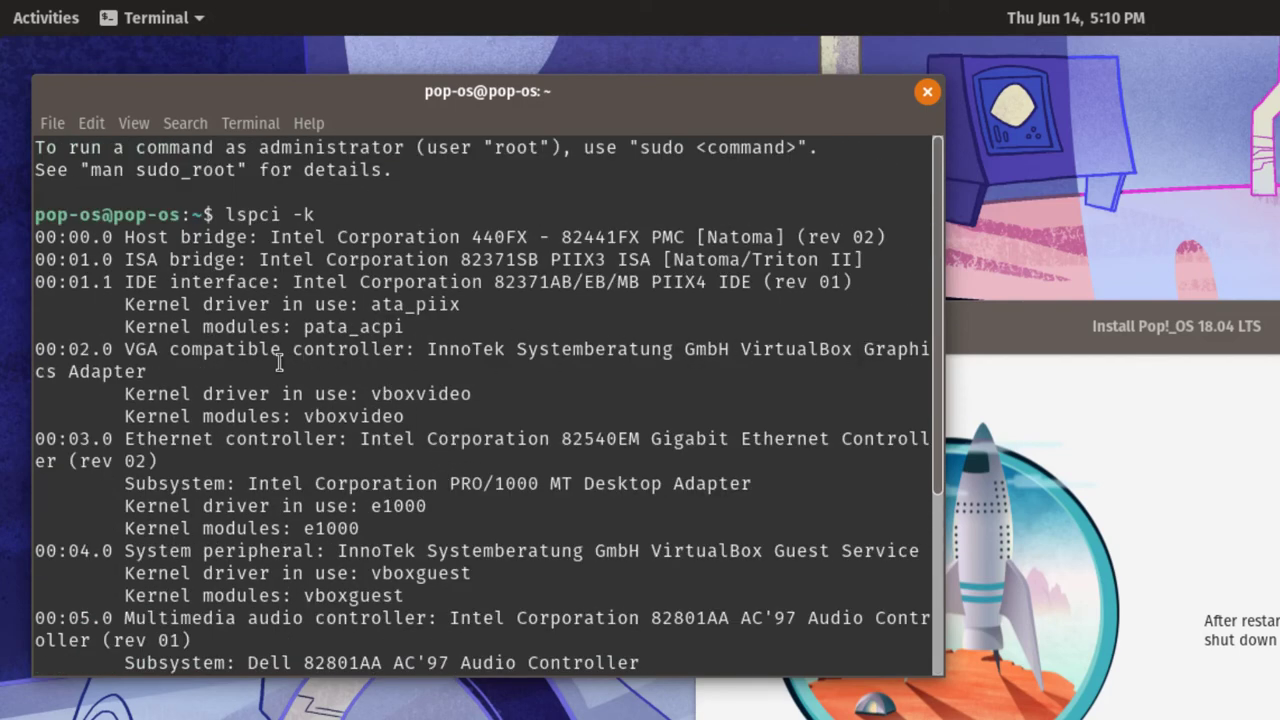
left_click_drag(370, 395, 480, 398)
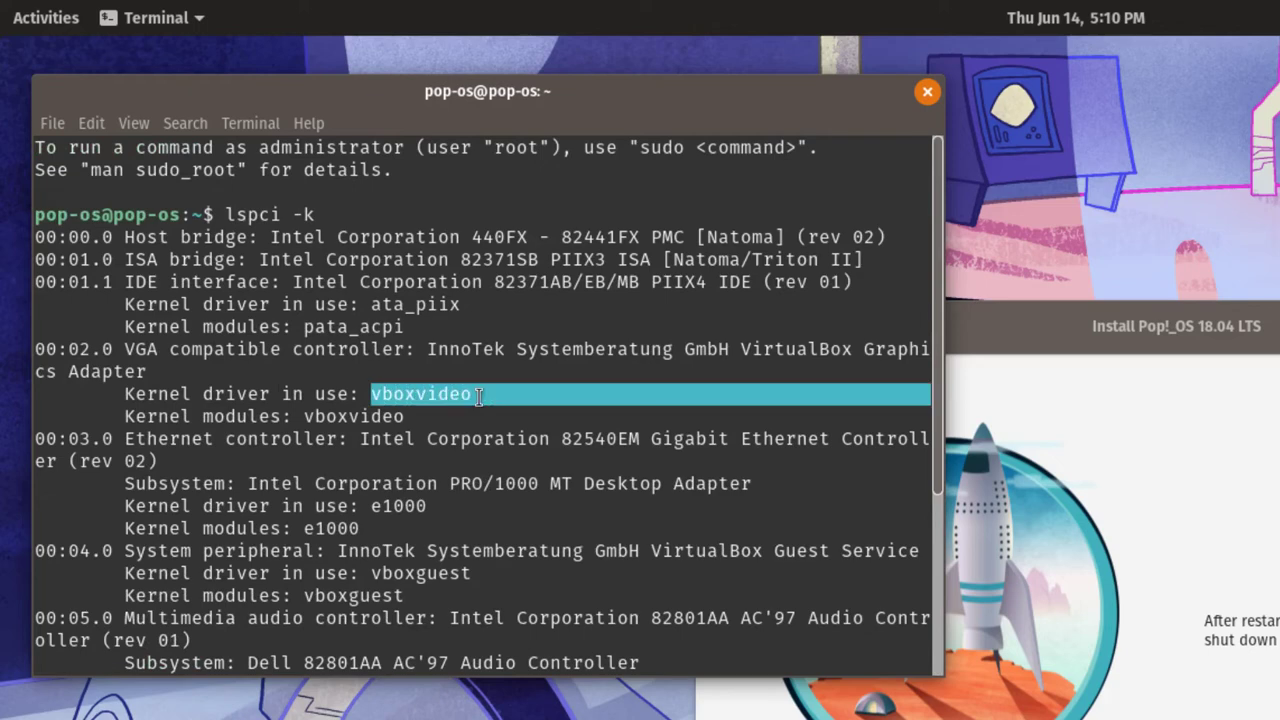
left_click_drag(304, 416, 410, 418)
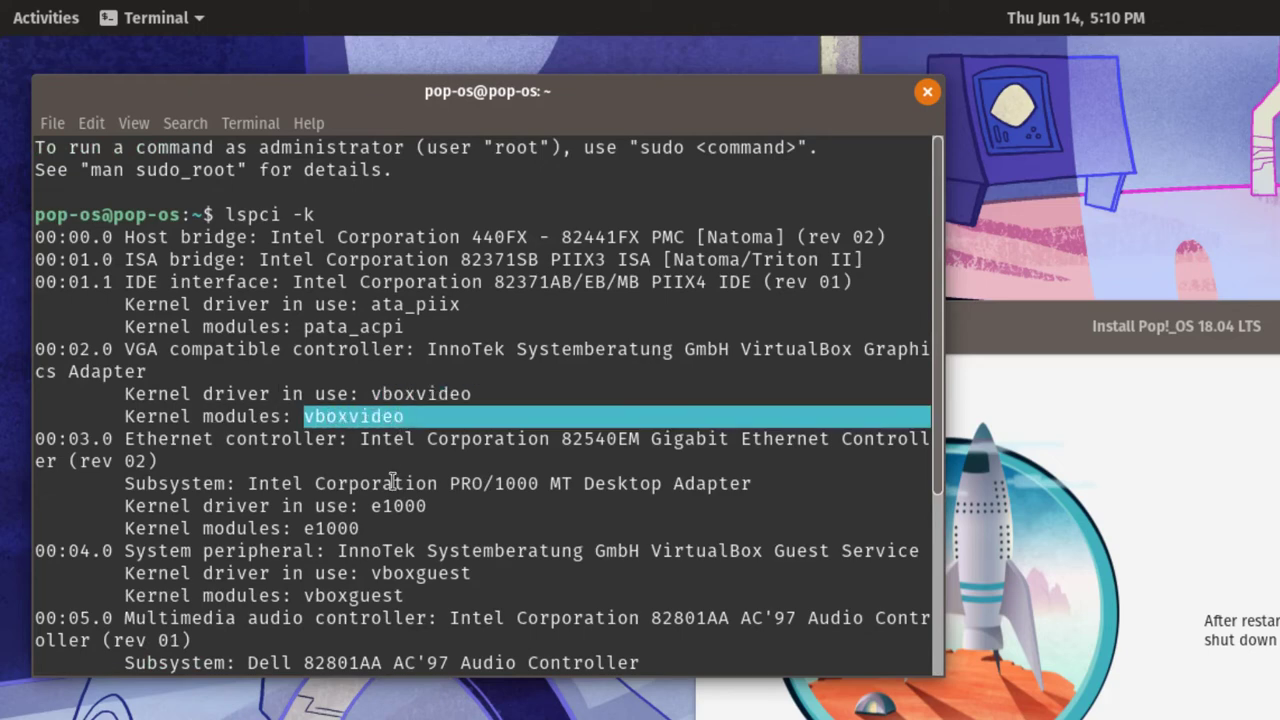
left_click_drag(516, 483, 538, 483)
scroll(602, 503, "down", 1)
scroll(602, 503, "down", 3)
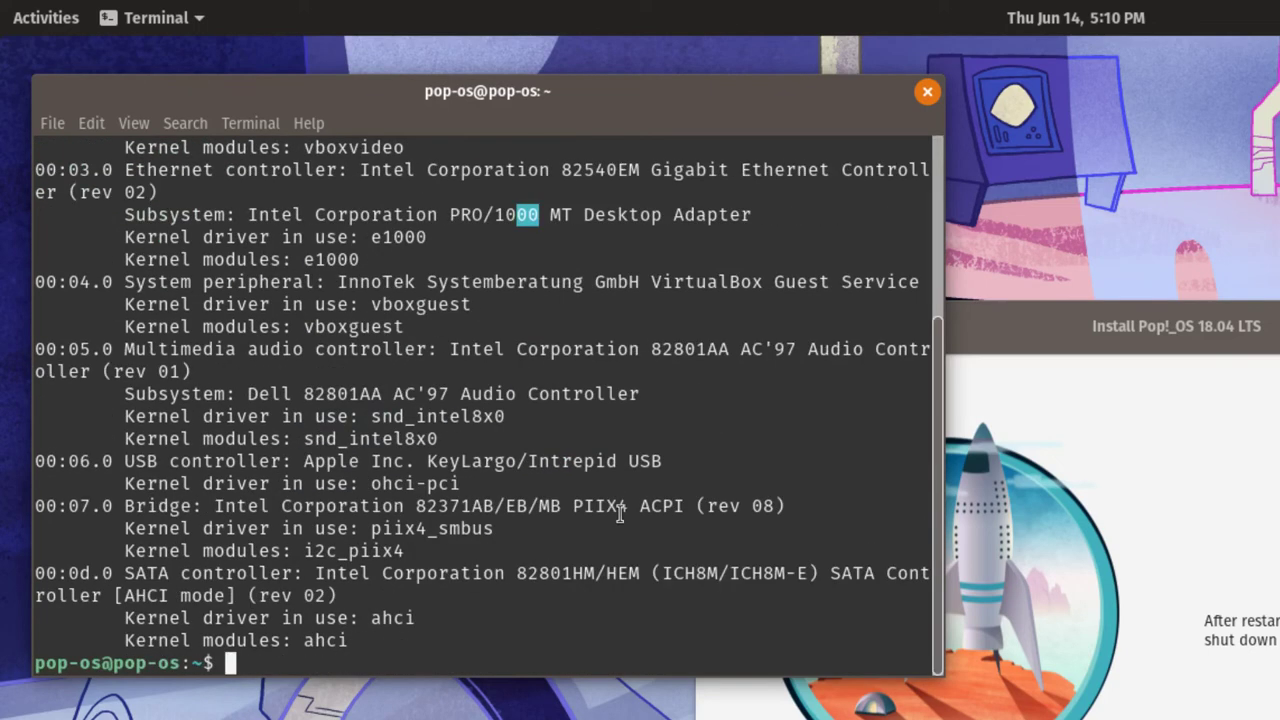
left_click(928, 93)
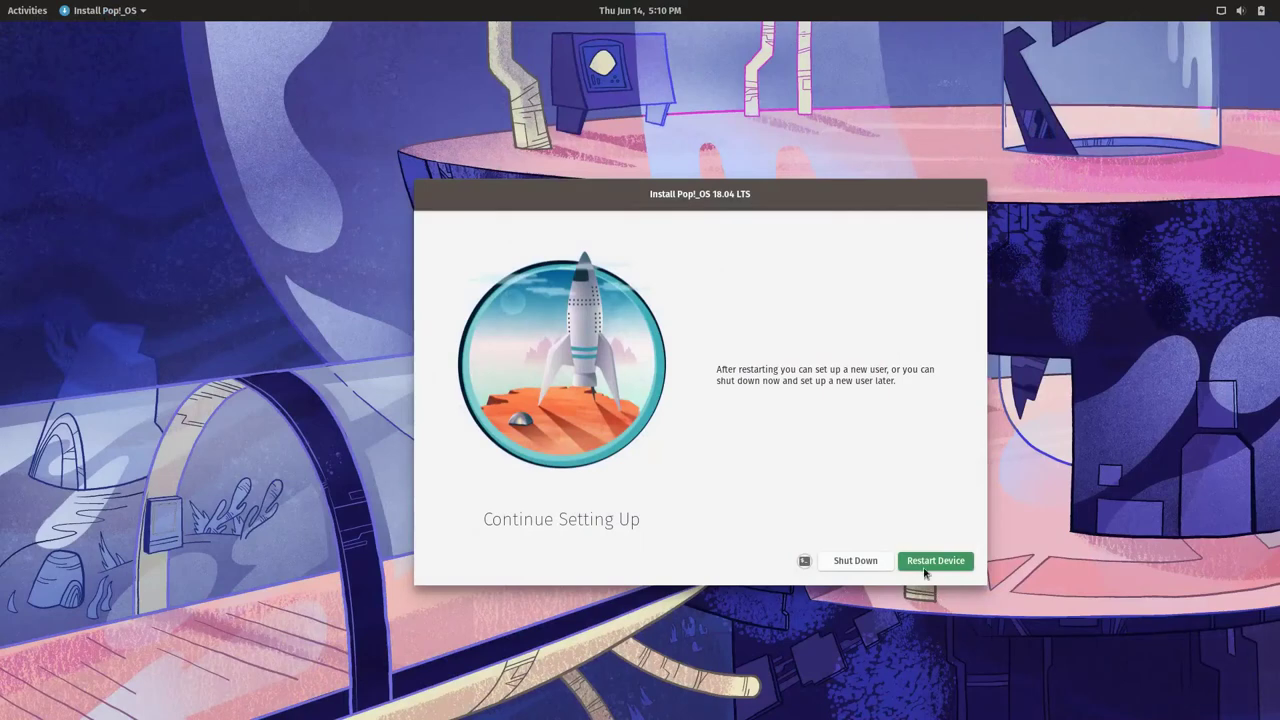
Restart into the installed system and move past Welcome and Typing, keeping English (US).
left_click(926, 566)
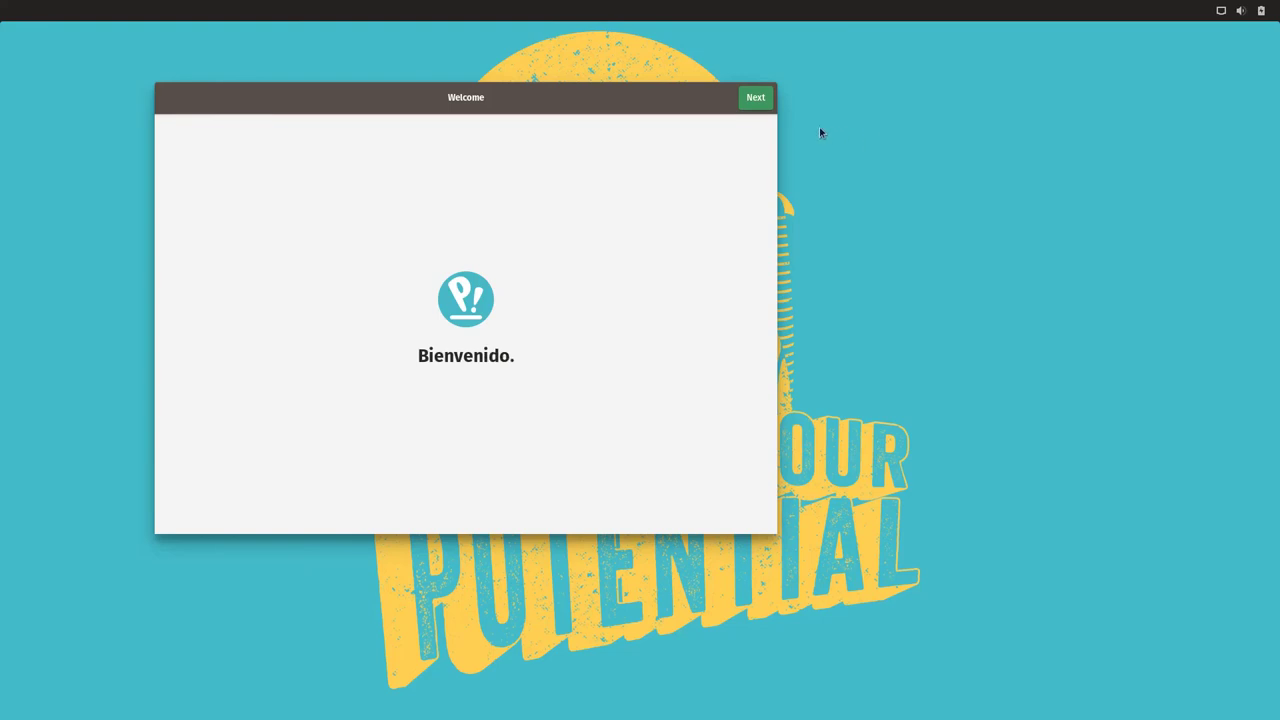
left_click(756, 98)
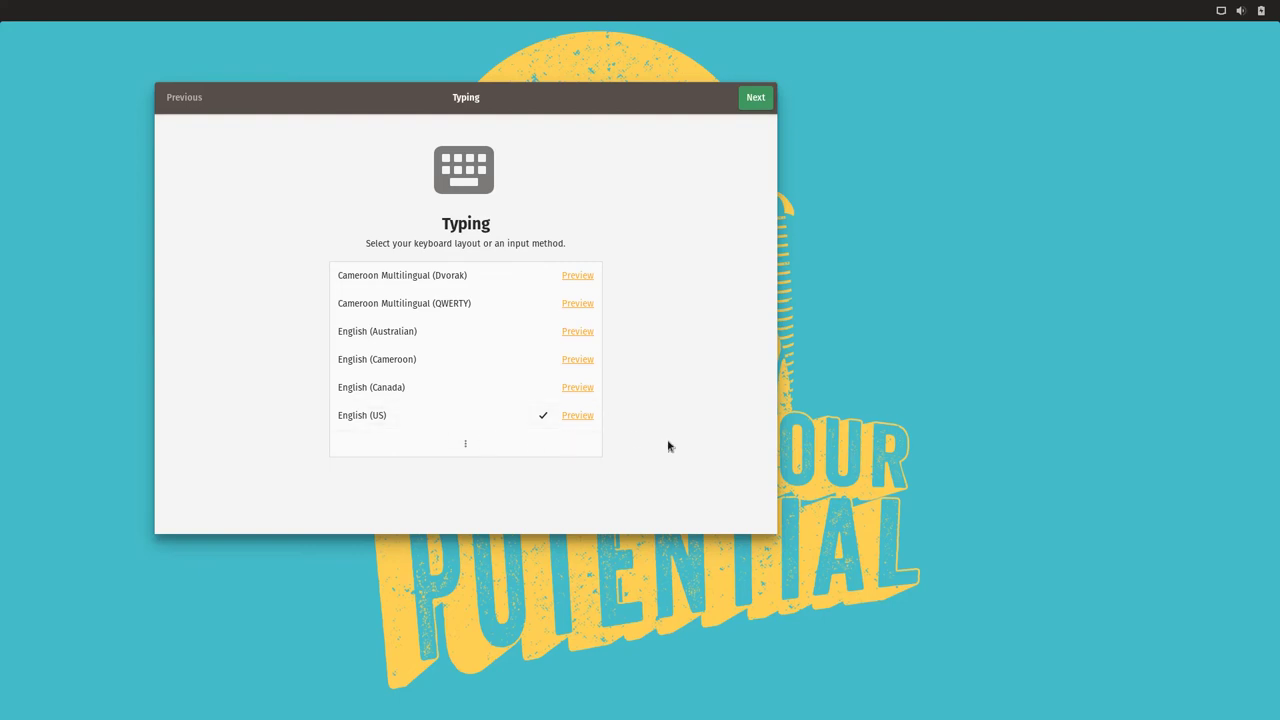
left_click(577, 414)
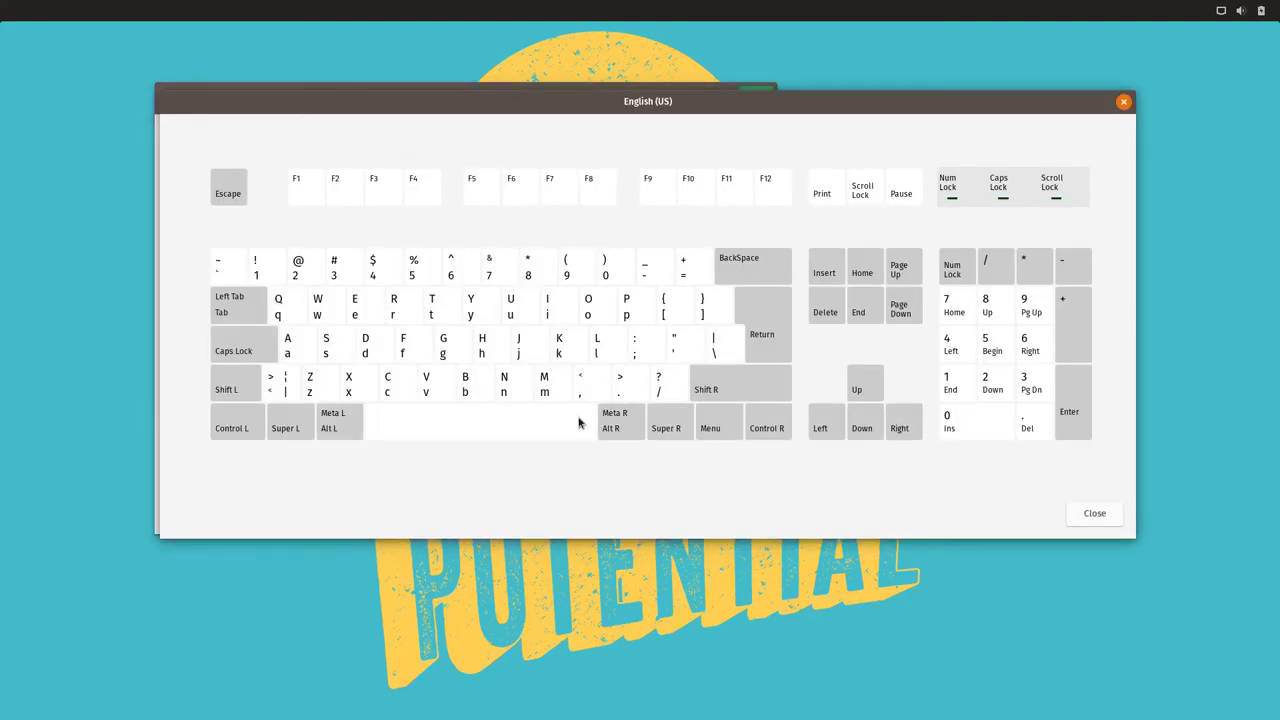
left_click(1080, 518)
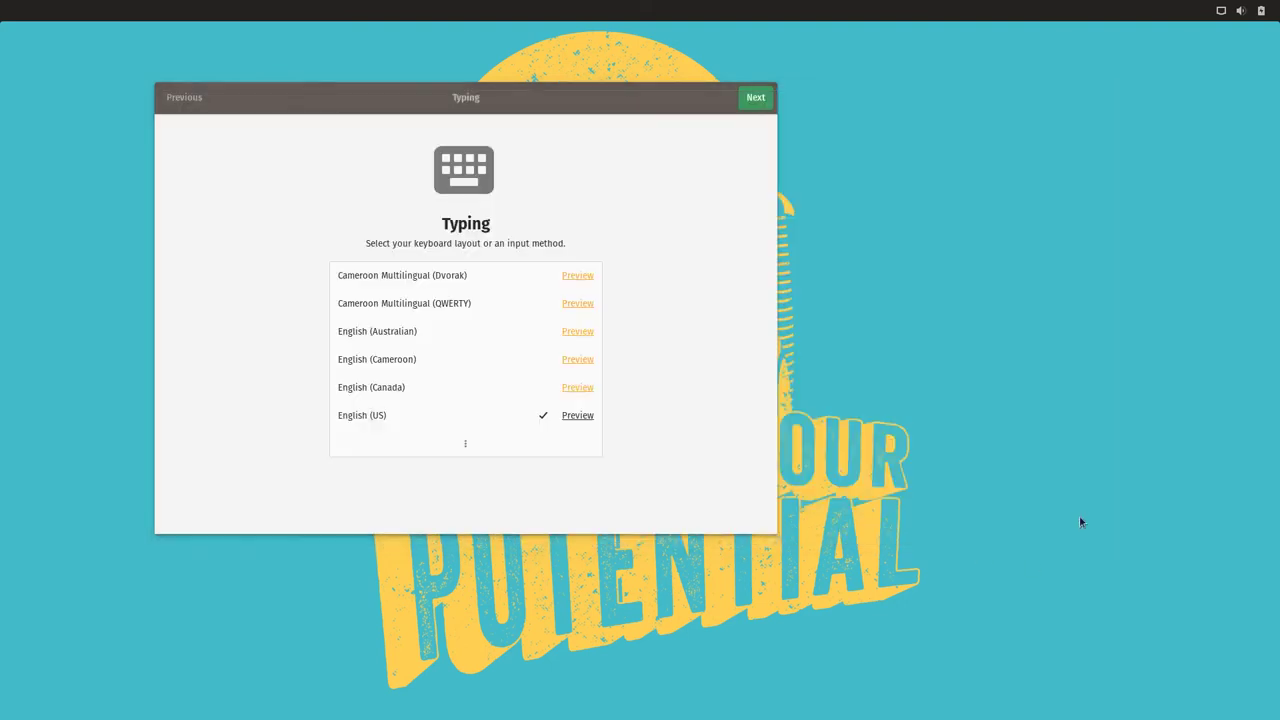
left_click(755, 100)
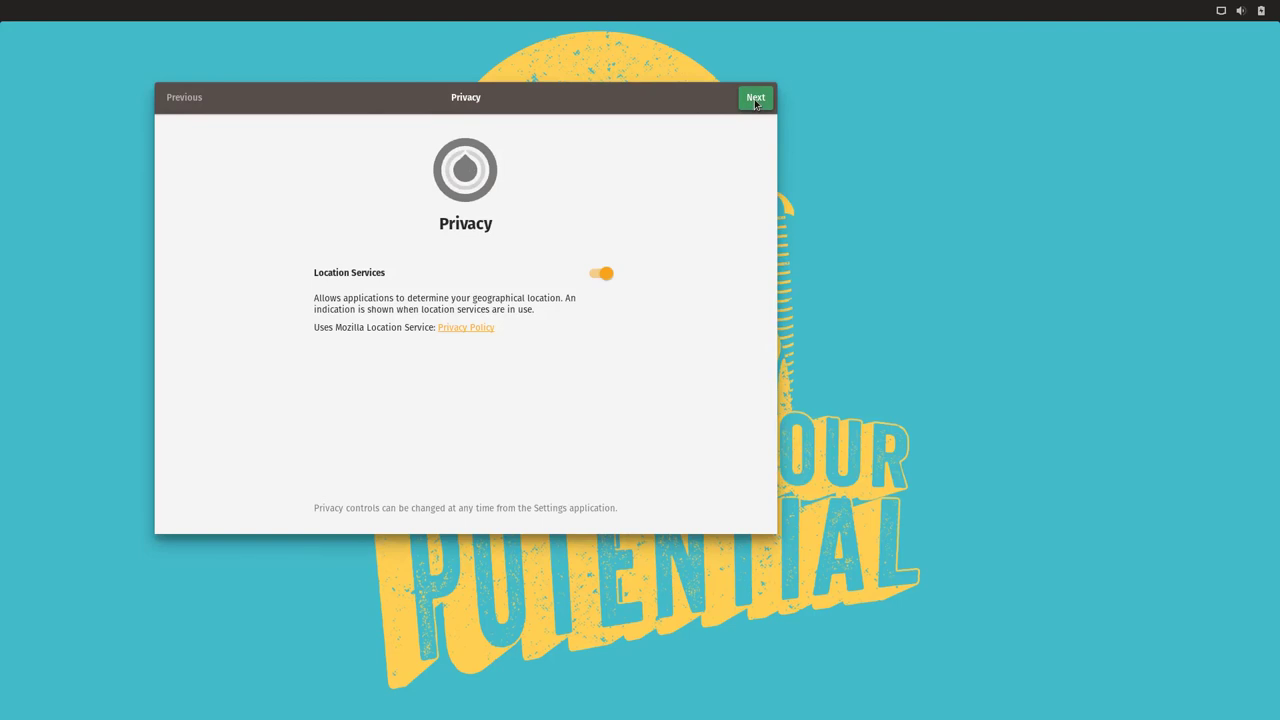
Turn Location Services off and pick Denver (MDT, UTC-06) on the time zone map.
left_click(593, 278)
left_click(755, 98)
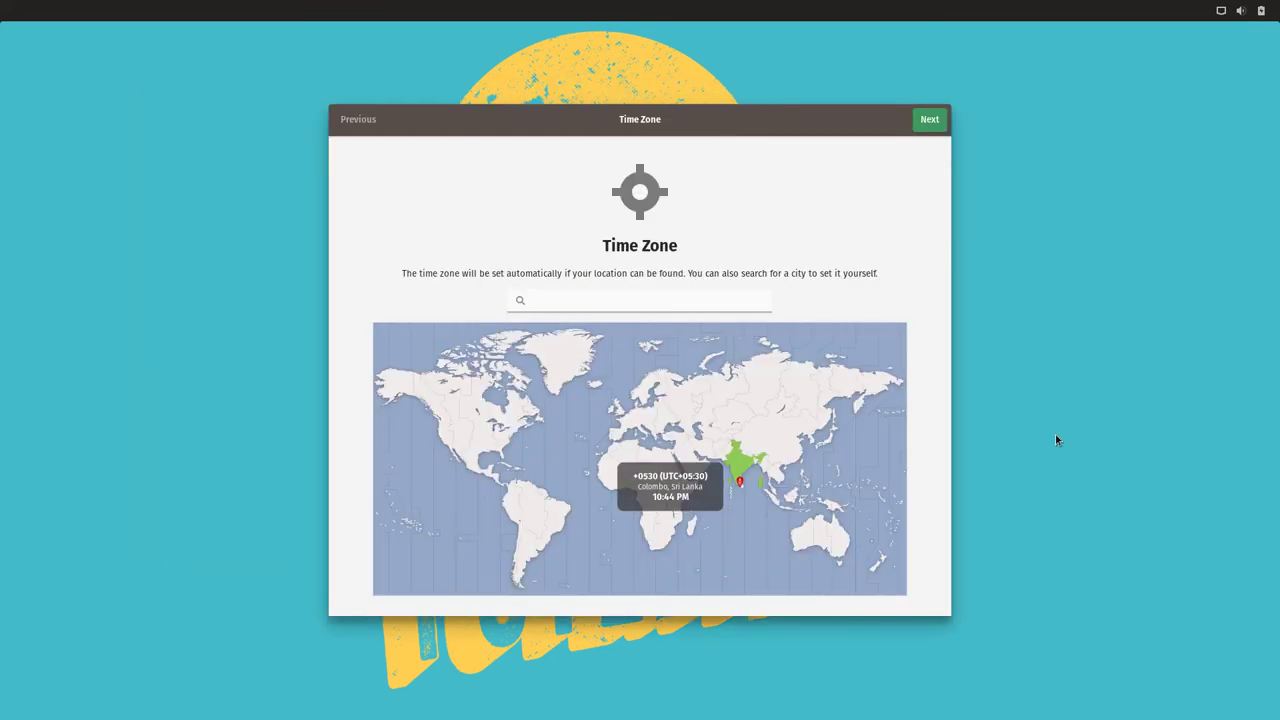
left_click(827, 393)
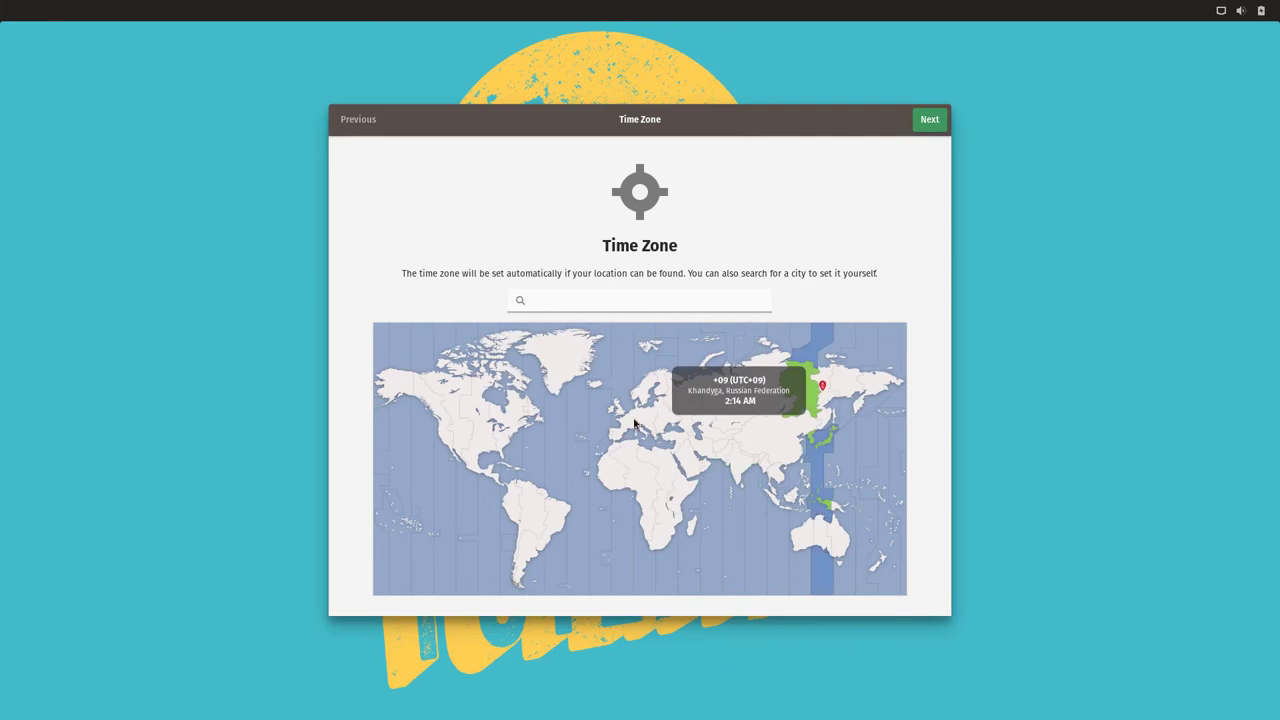
left_click(463, 443)
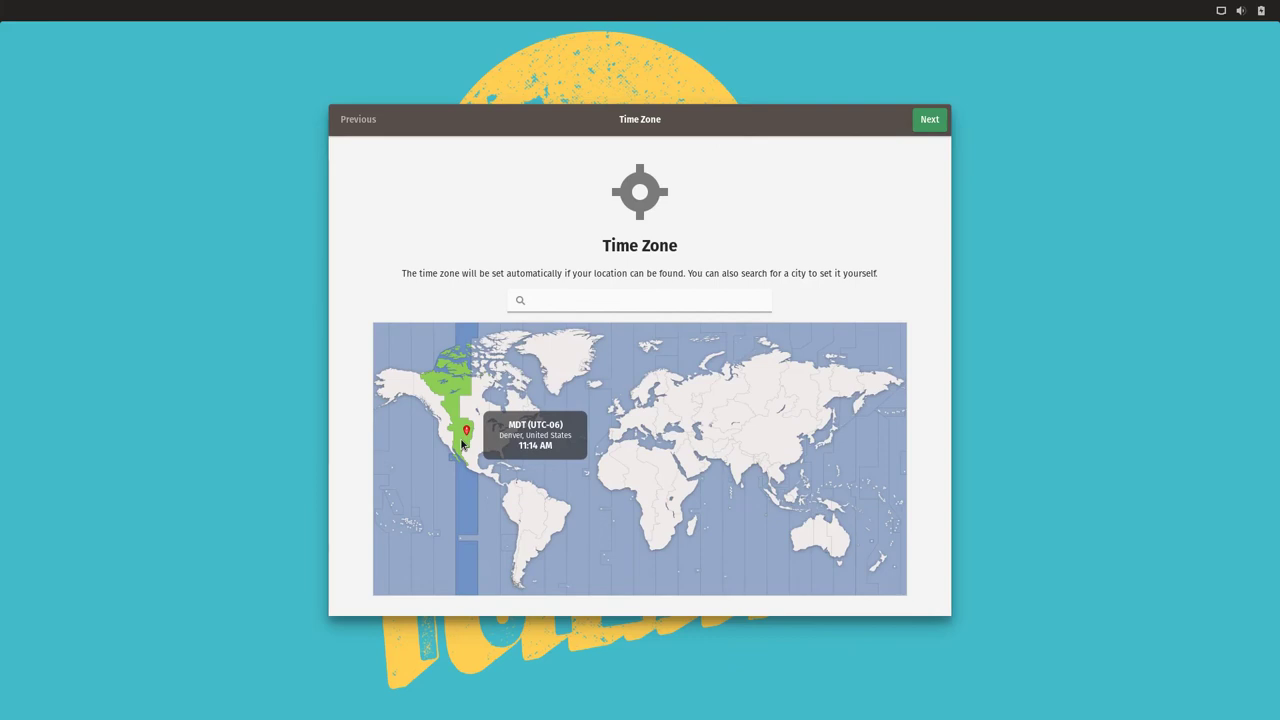
left_click(928, 120)
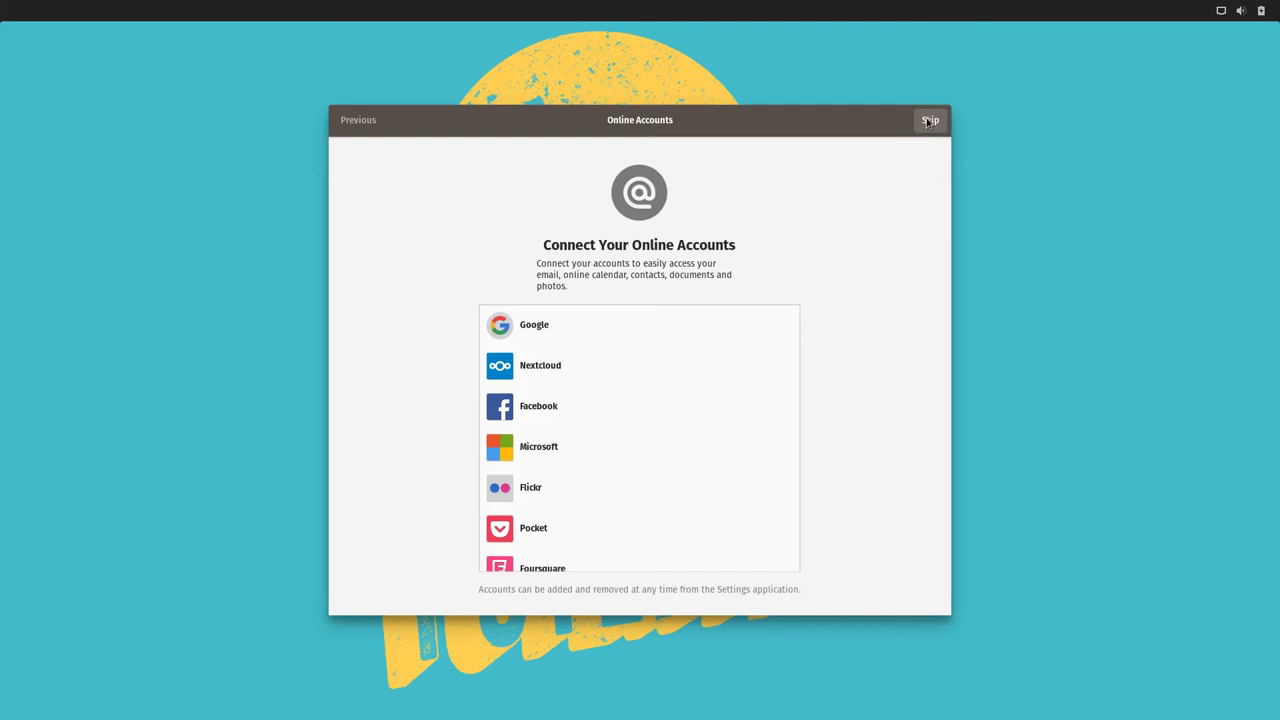
scroll(637, 505, "down", 1)
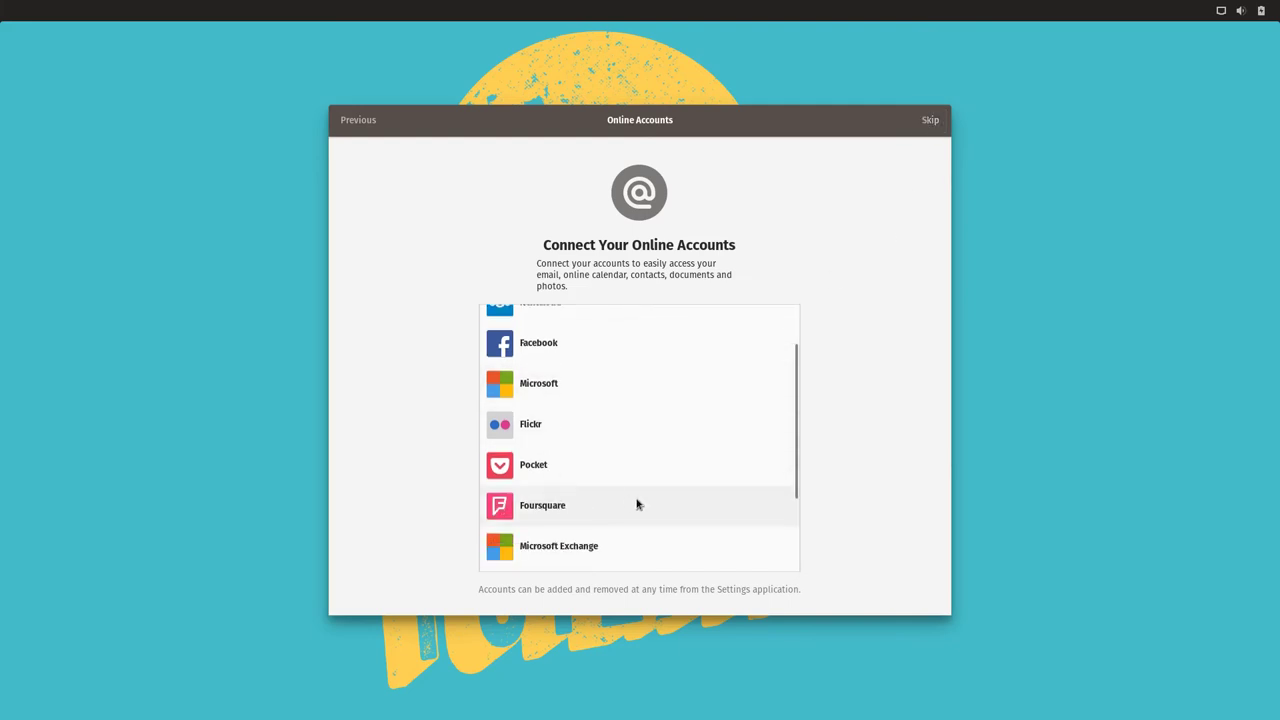
scroll(637, 505, "up", 1)
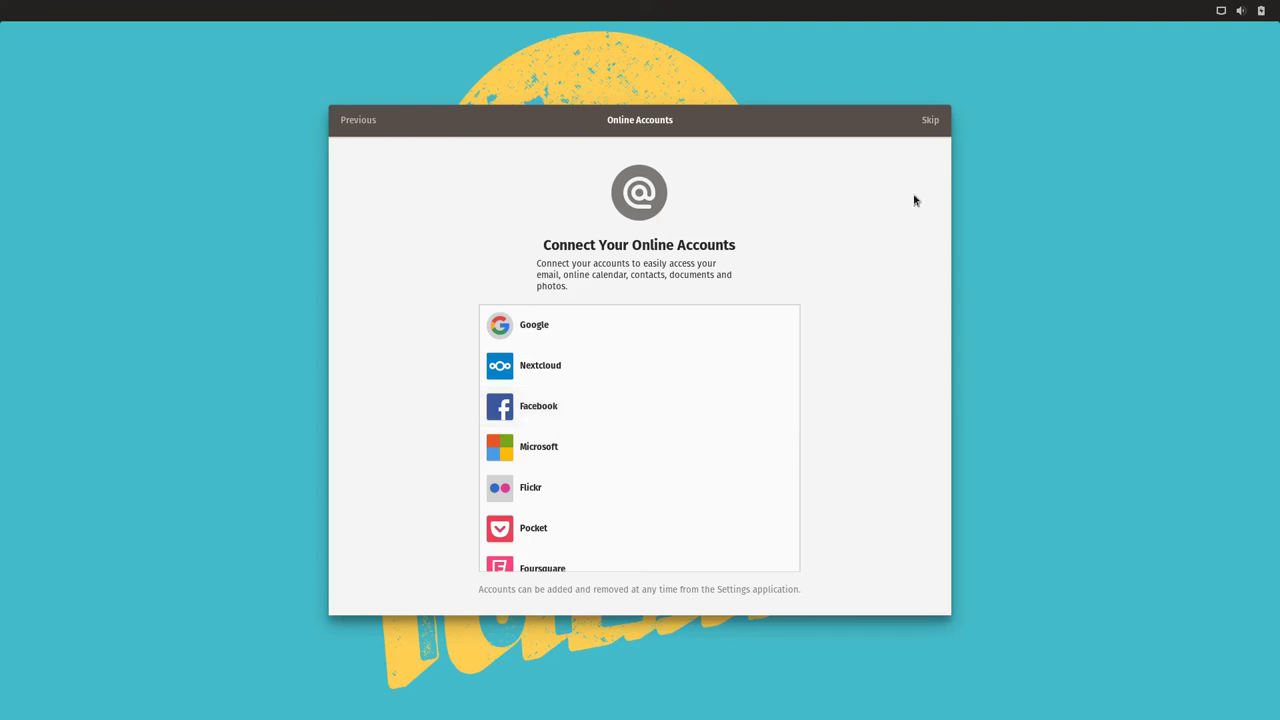
left_click(929, 119)
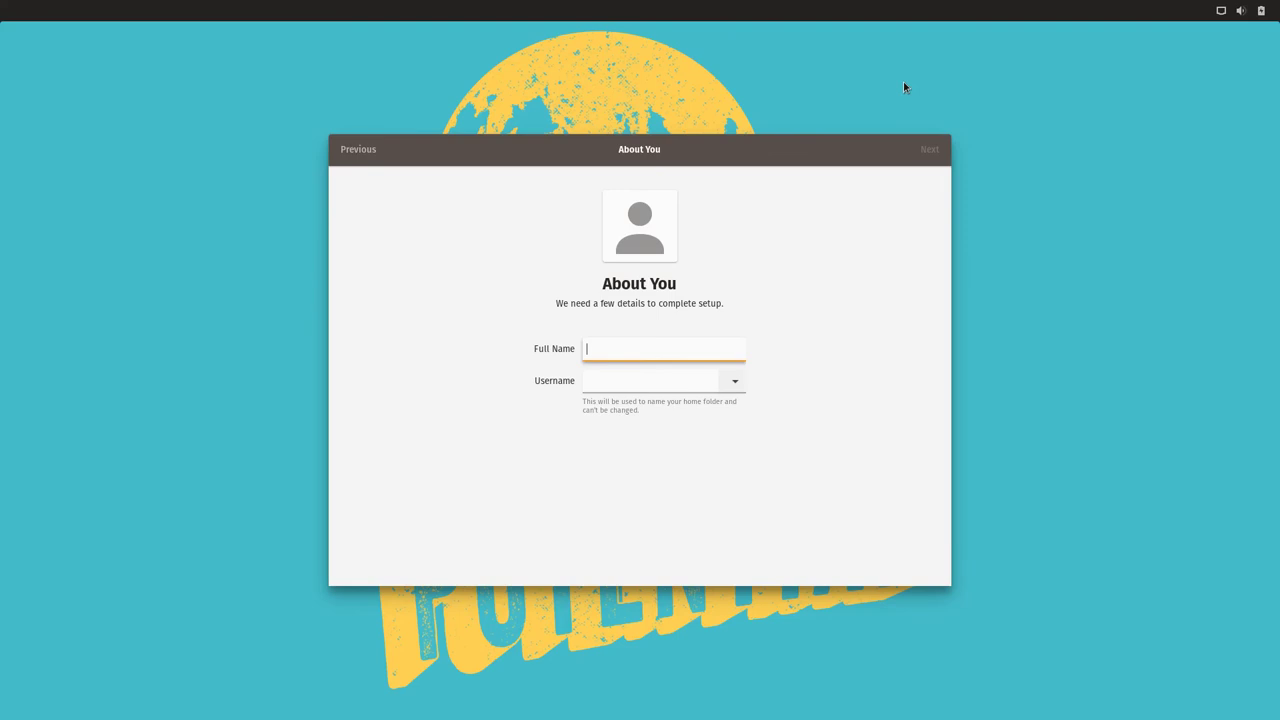
Enter the user's full name, set and confirm a password, then finish first-boot setup.
type("Dorian")
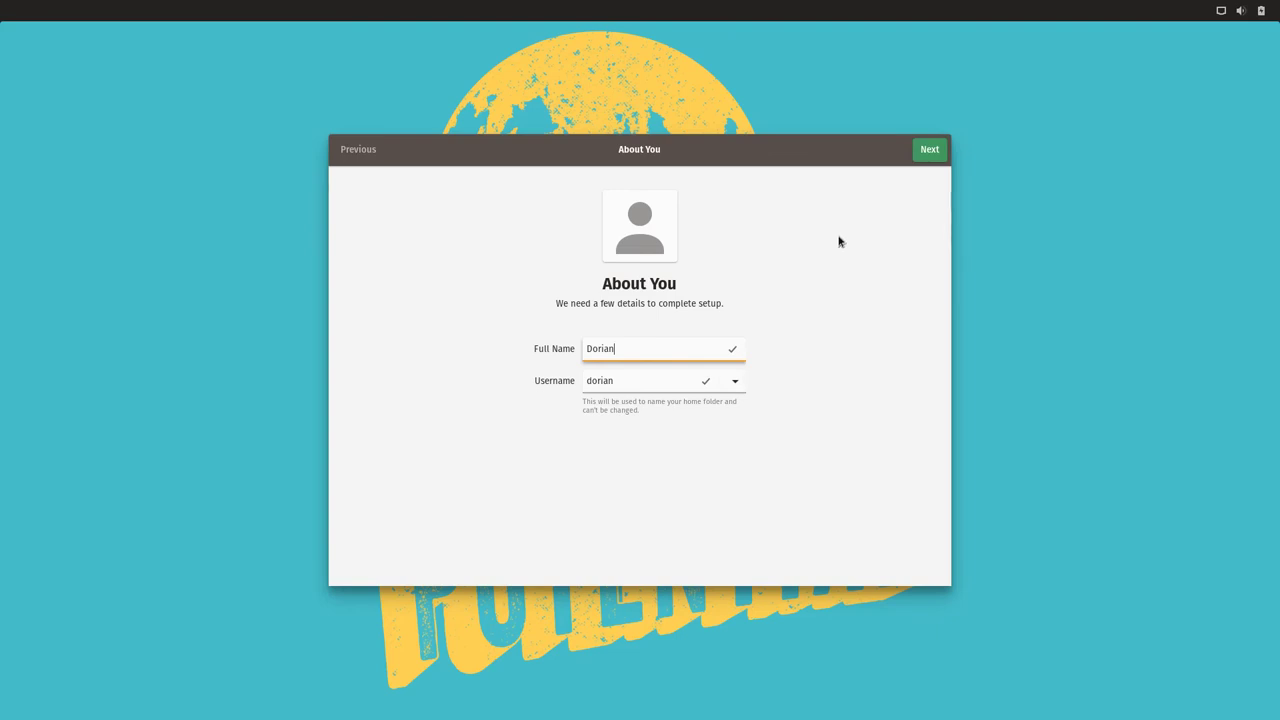
left_click(932, 152)
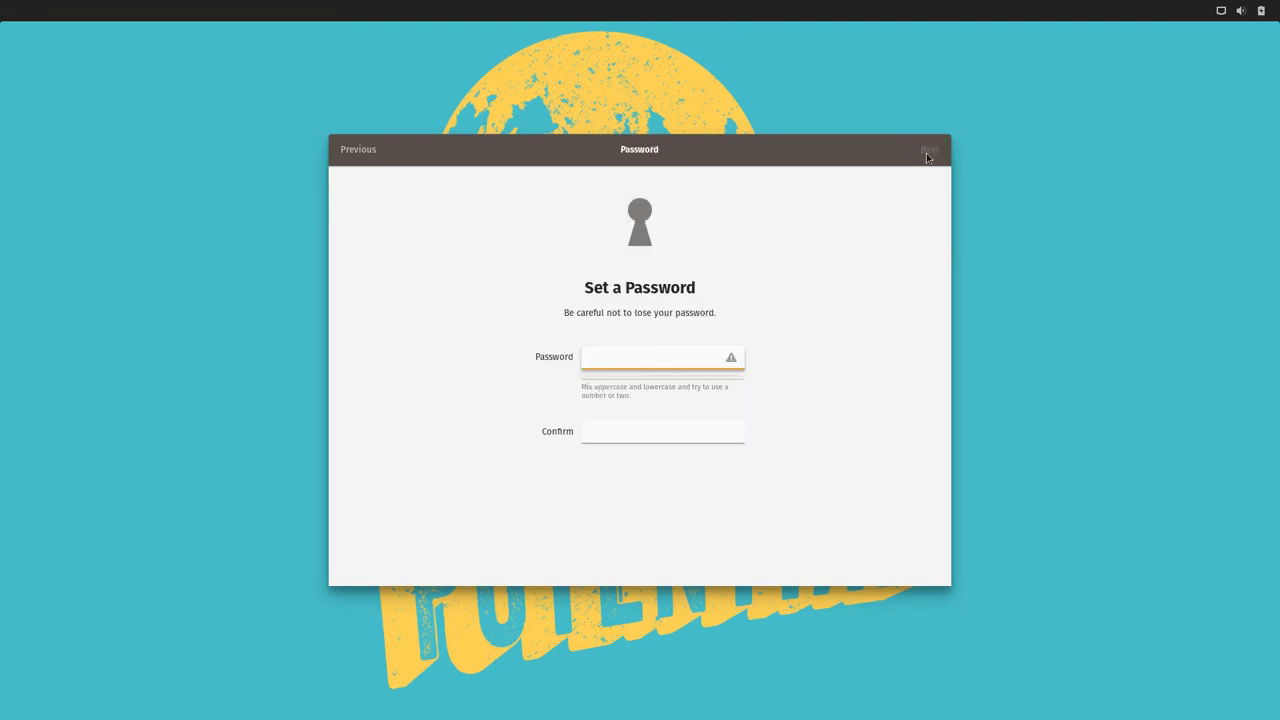
type("●●●●●")
key("Tab")
type("●●●●●")
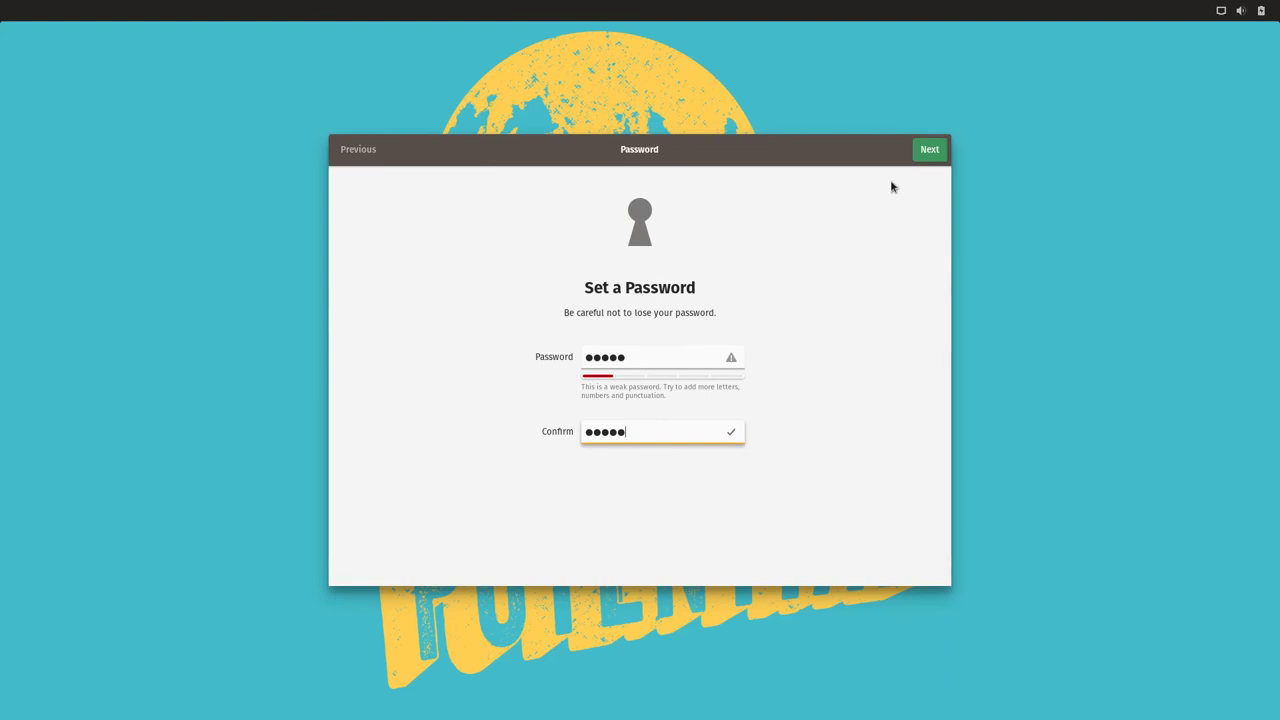
left_click(931, 156)
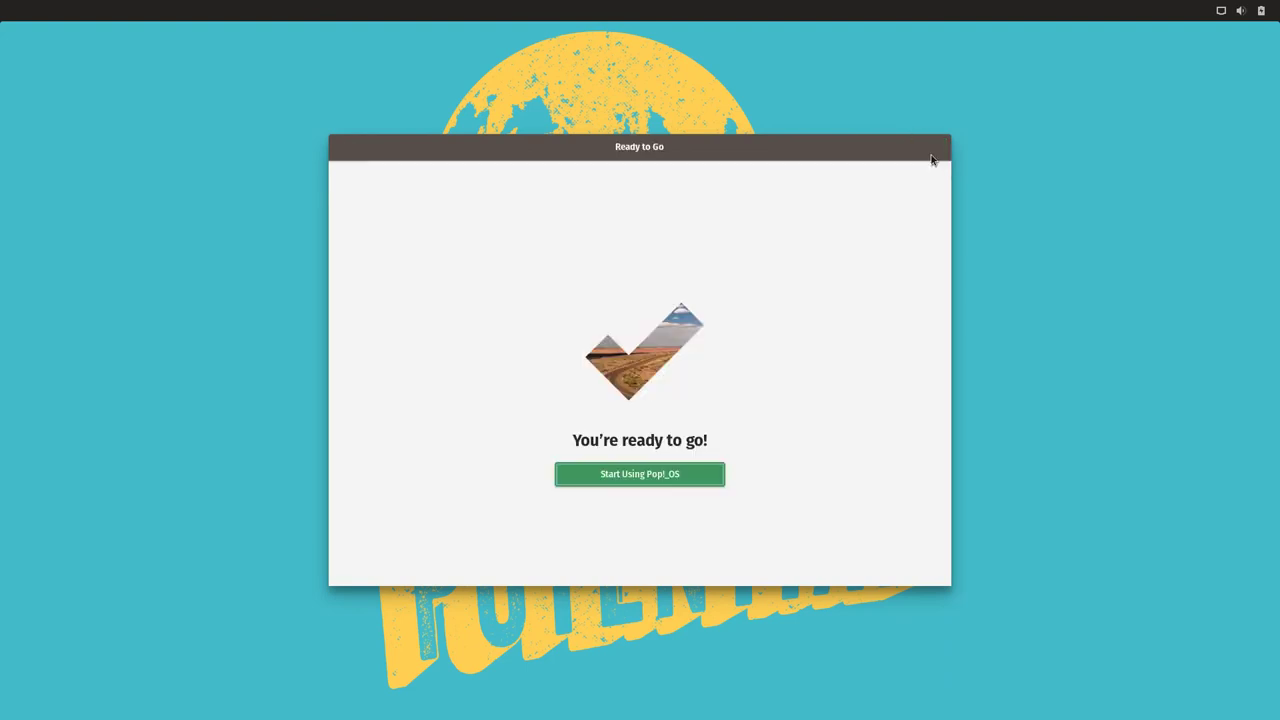
left_click(621, 474)
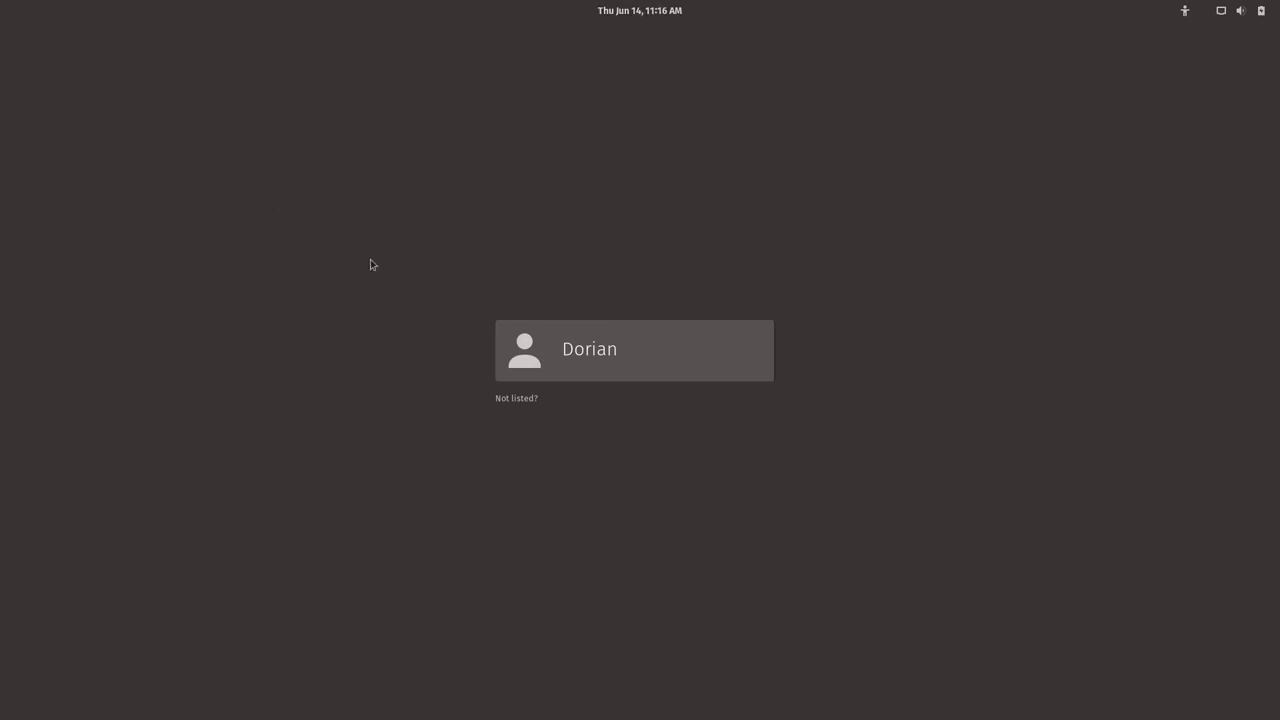
Select the new user account on the login screen and enter its password.
key("Return")
left_click(580, 352)
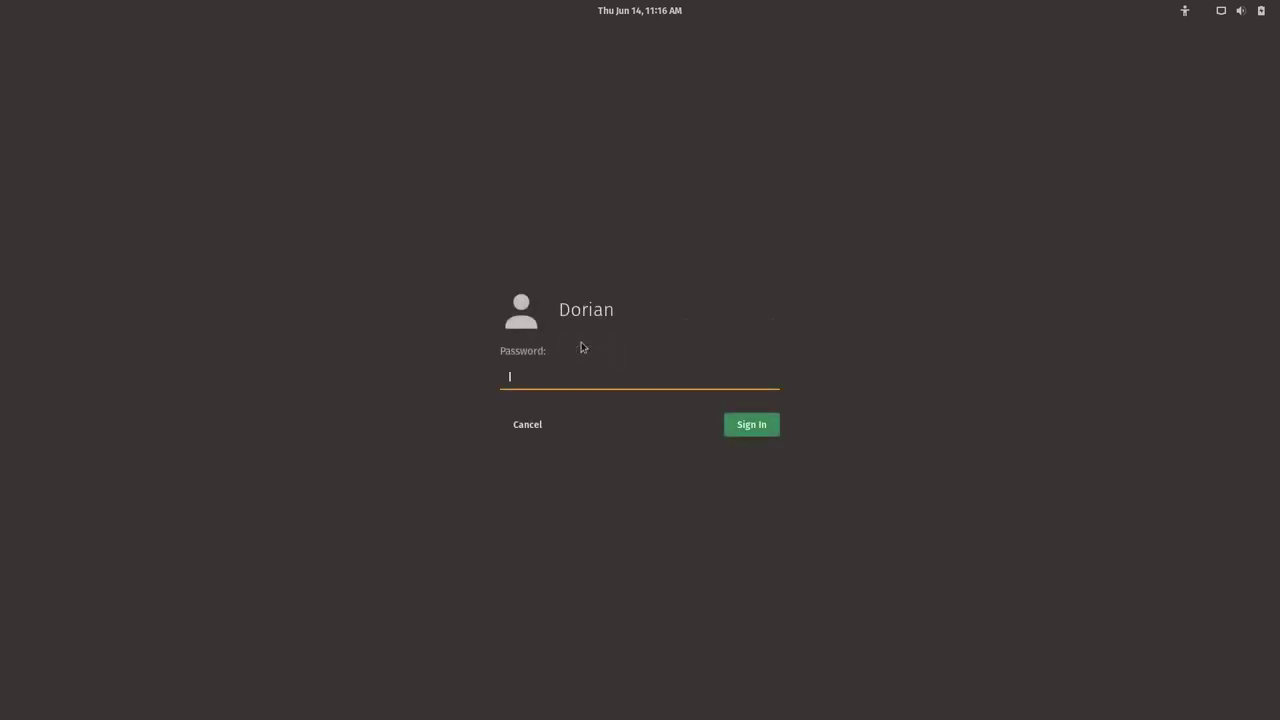
type("•••••")
left_click(1262, 8)
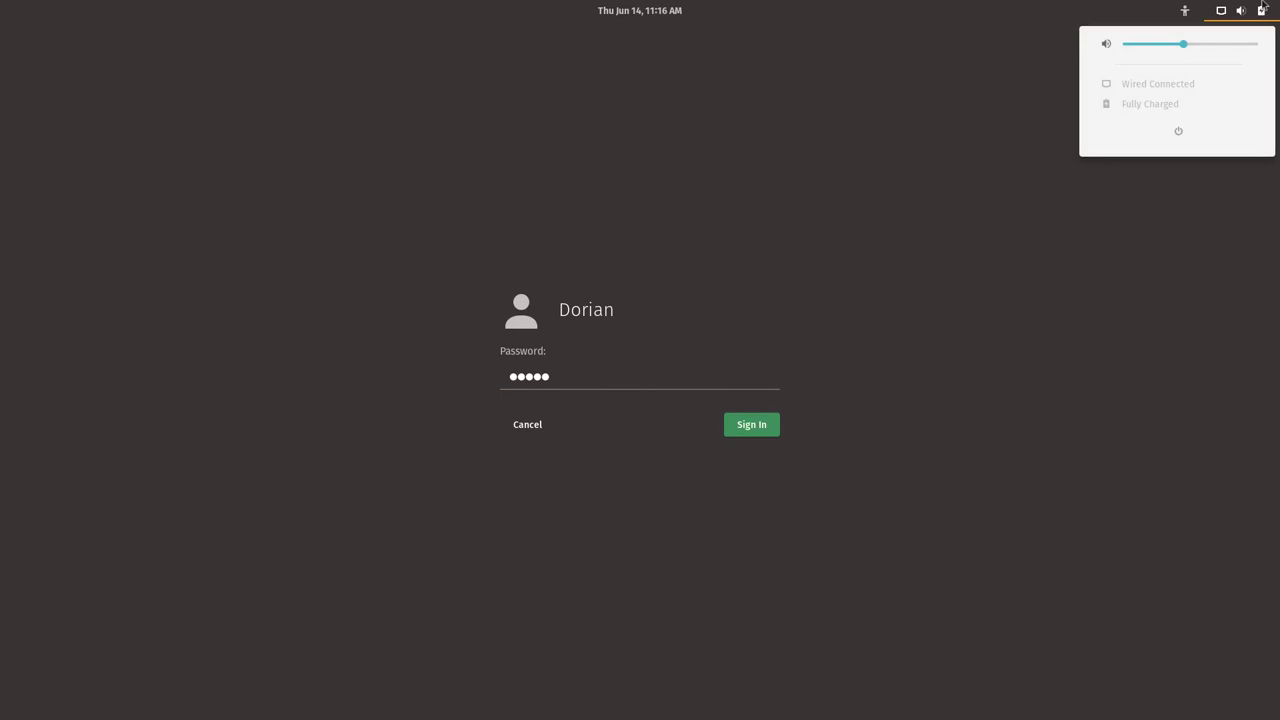
left_click(176, 158)
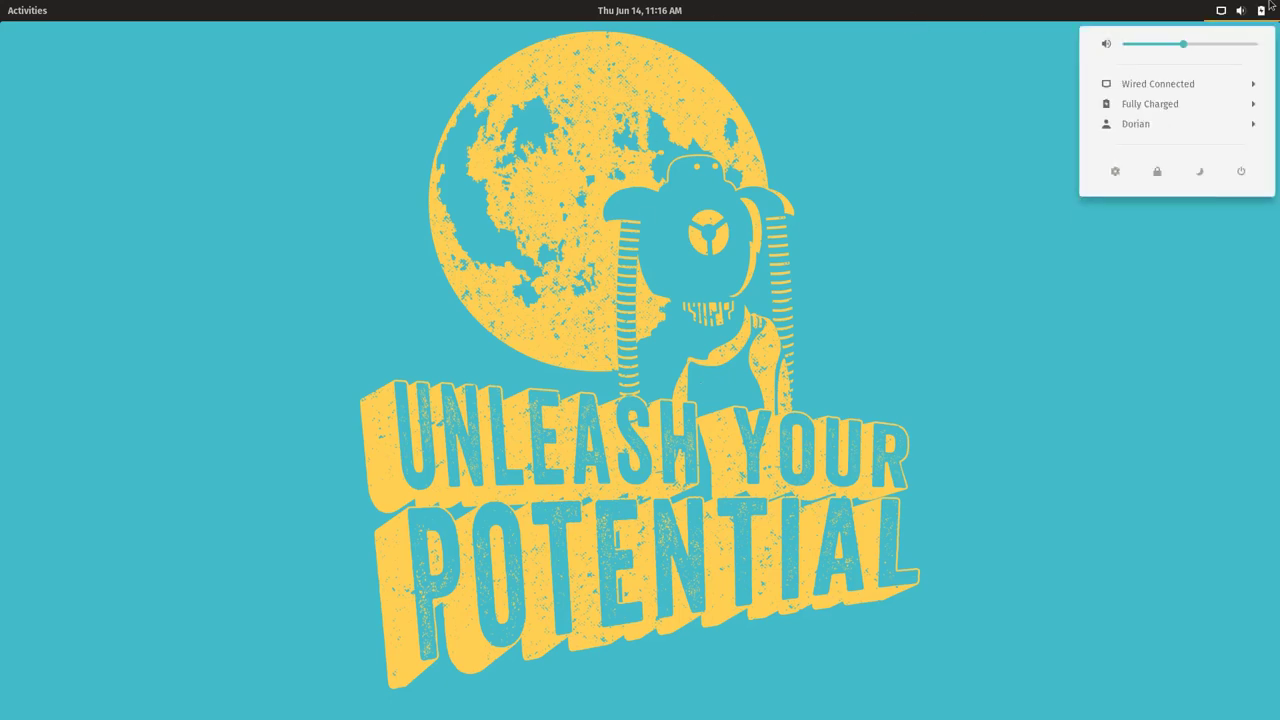
Close Firefox with its open tabs and the Tweaks window, then show all applications.
left_click(410, 222)
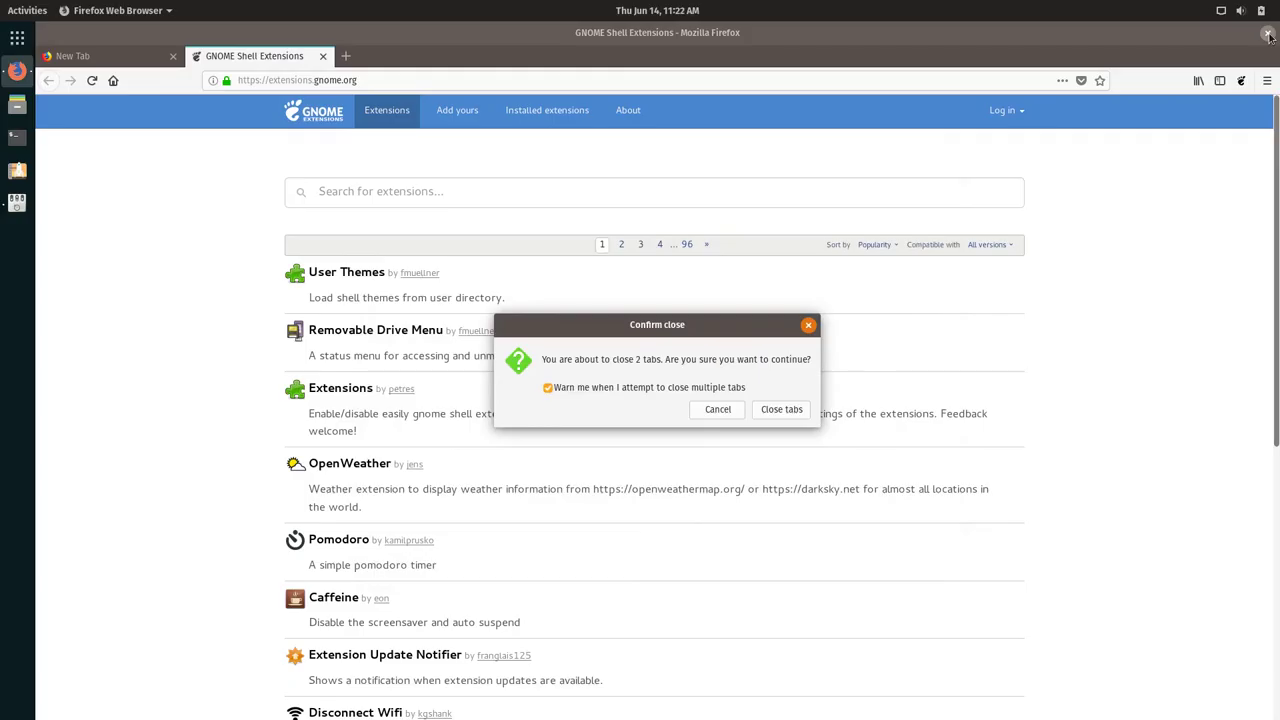
left_click(792, 409)
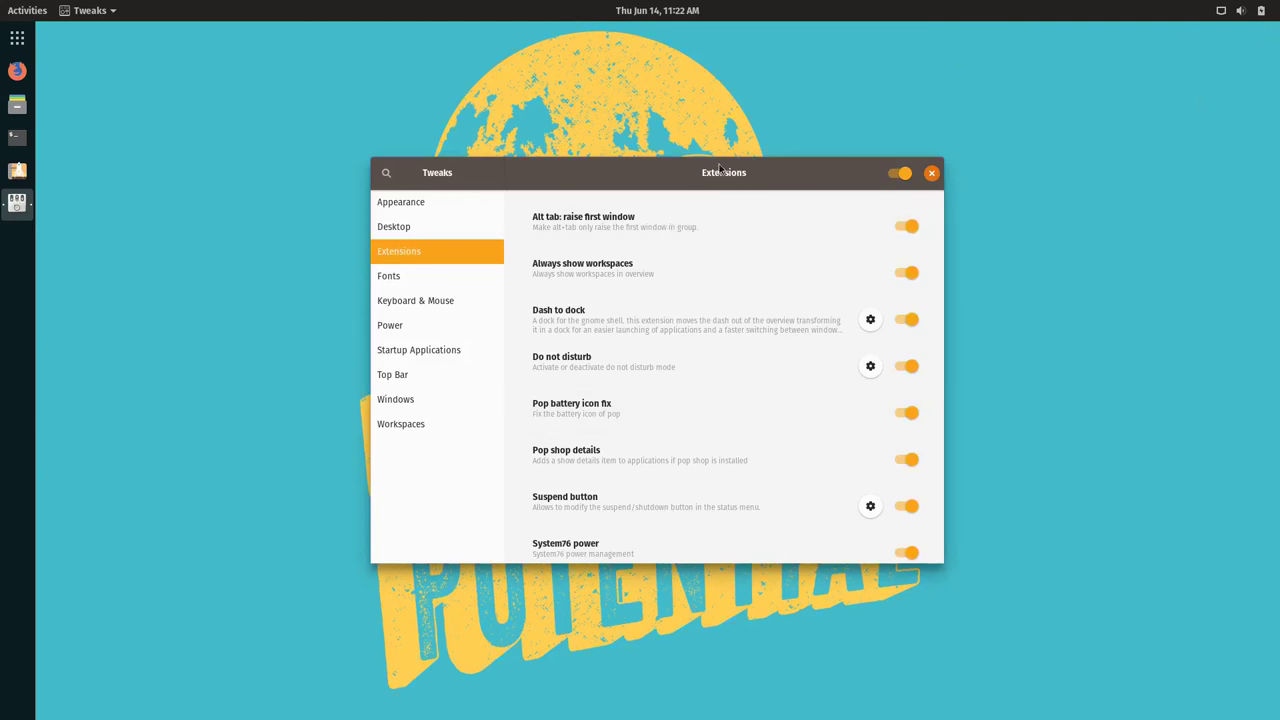
left_click_drag(706, 180, 436, 280)
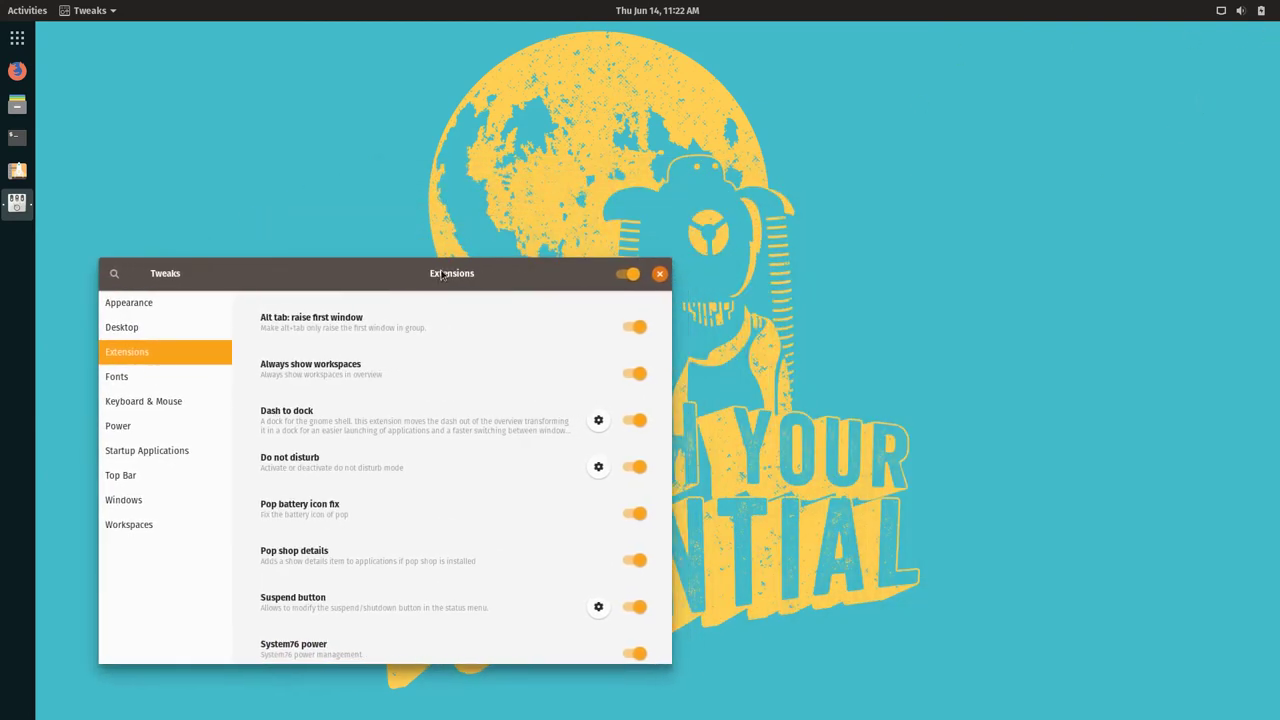
left_click(658, 274)
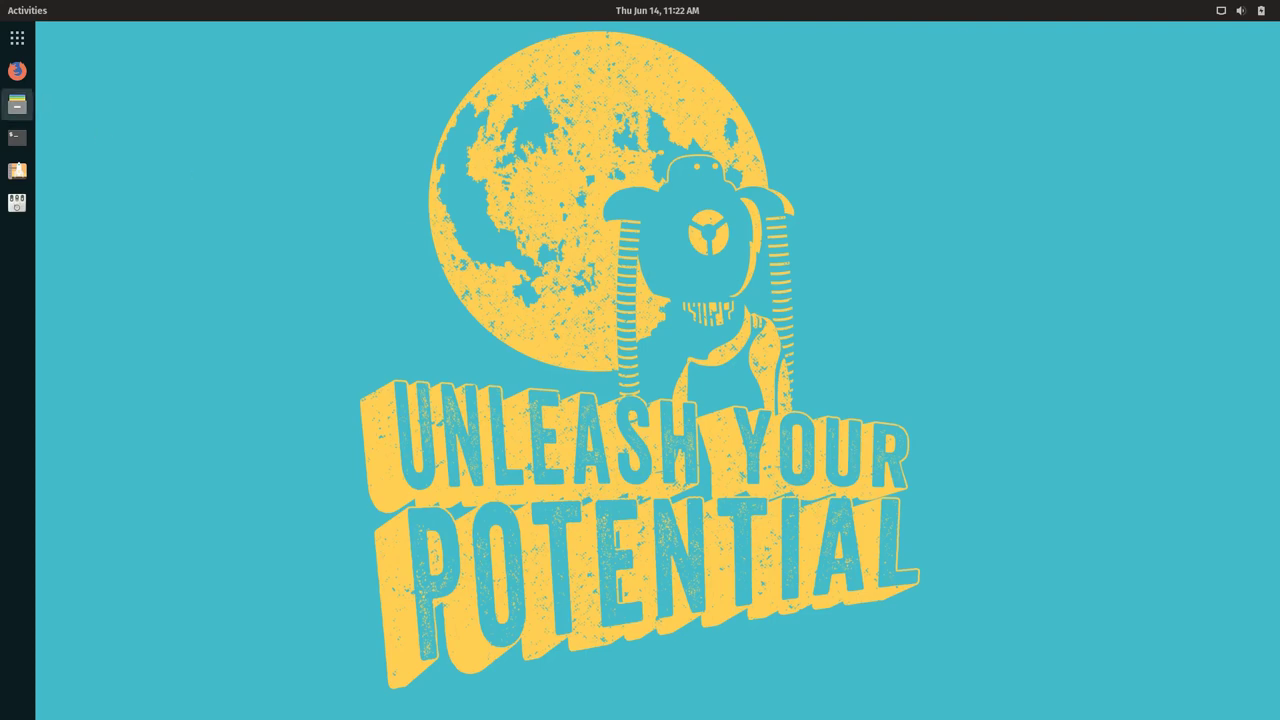
left_click(30, 44)
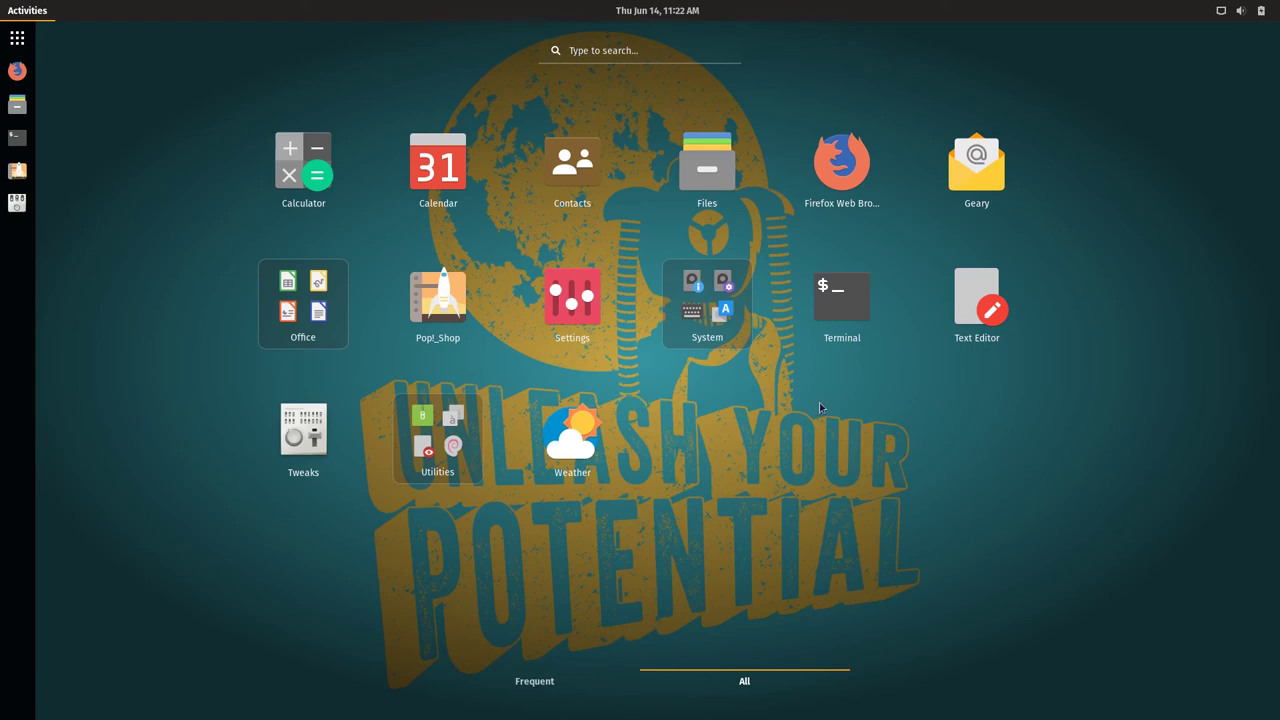
left_click(416, 432)
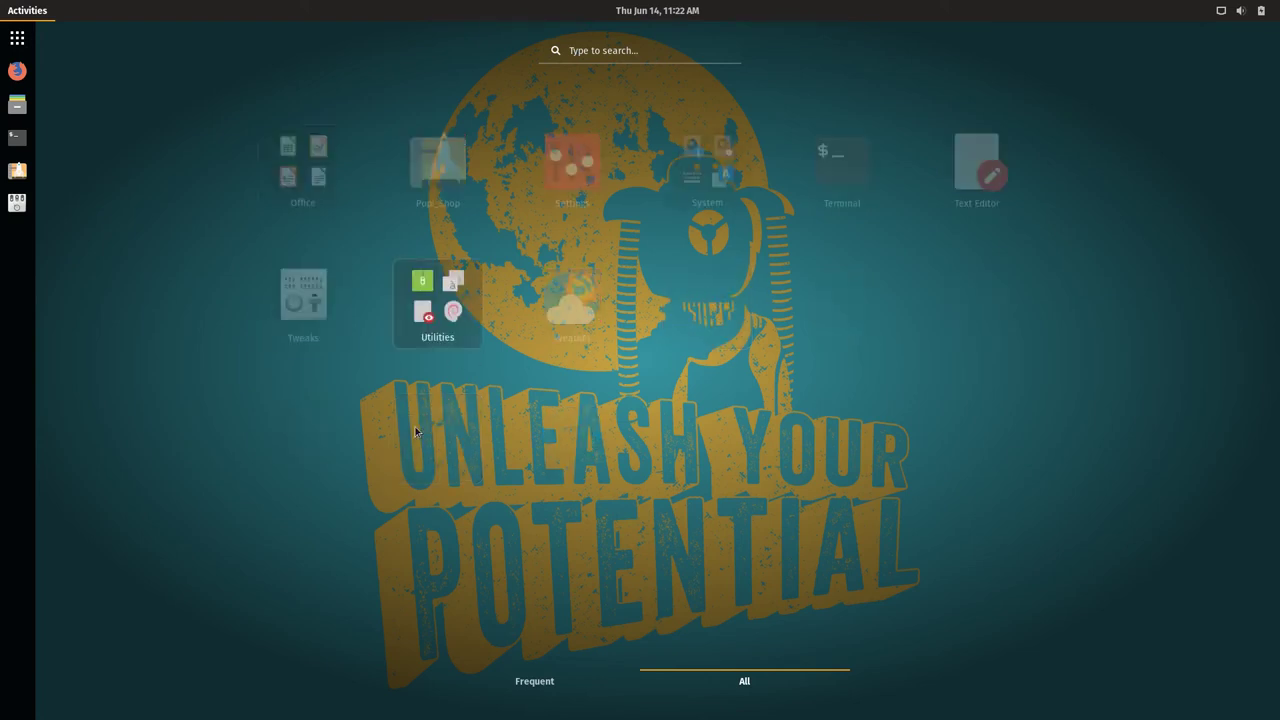
left_click(812, 281)
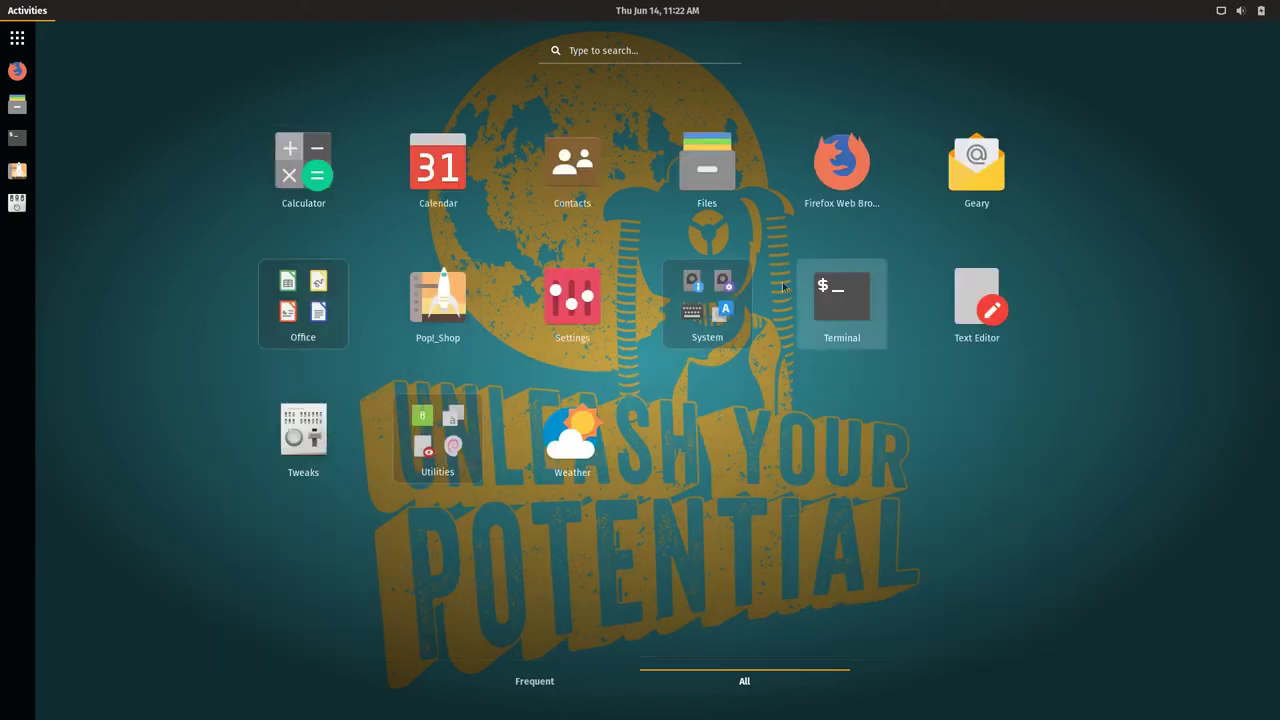
left_click(707, 287)
left_click(1163, 323)
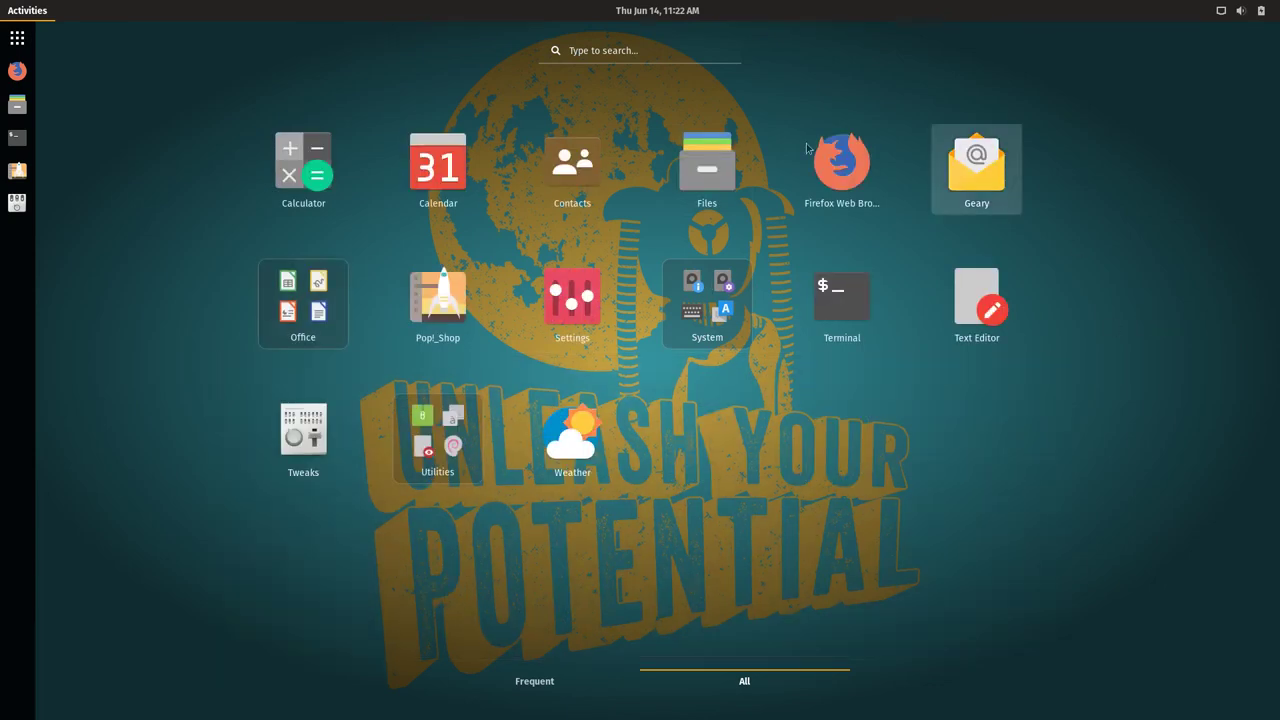
left_click(13, 44)
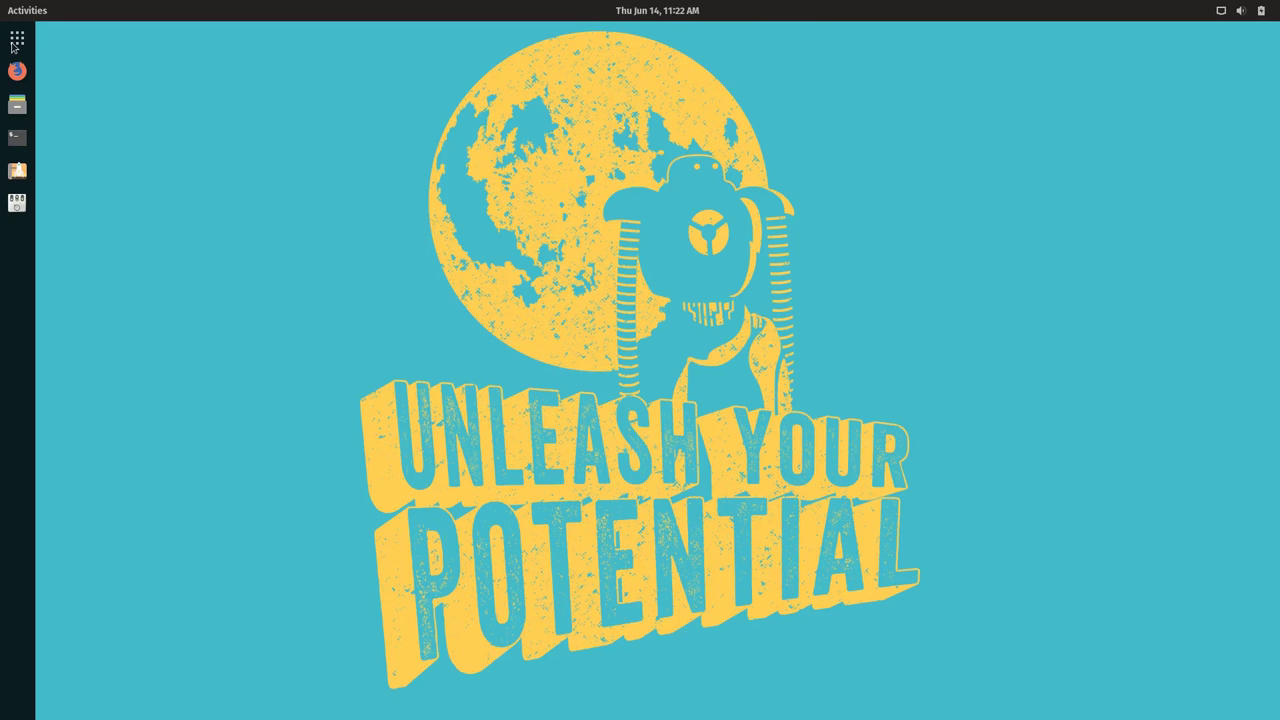
left_click(1261, 10)
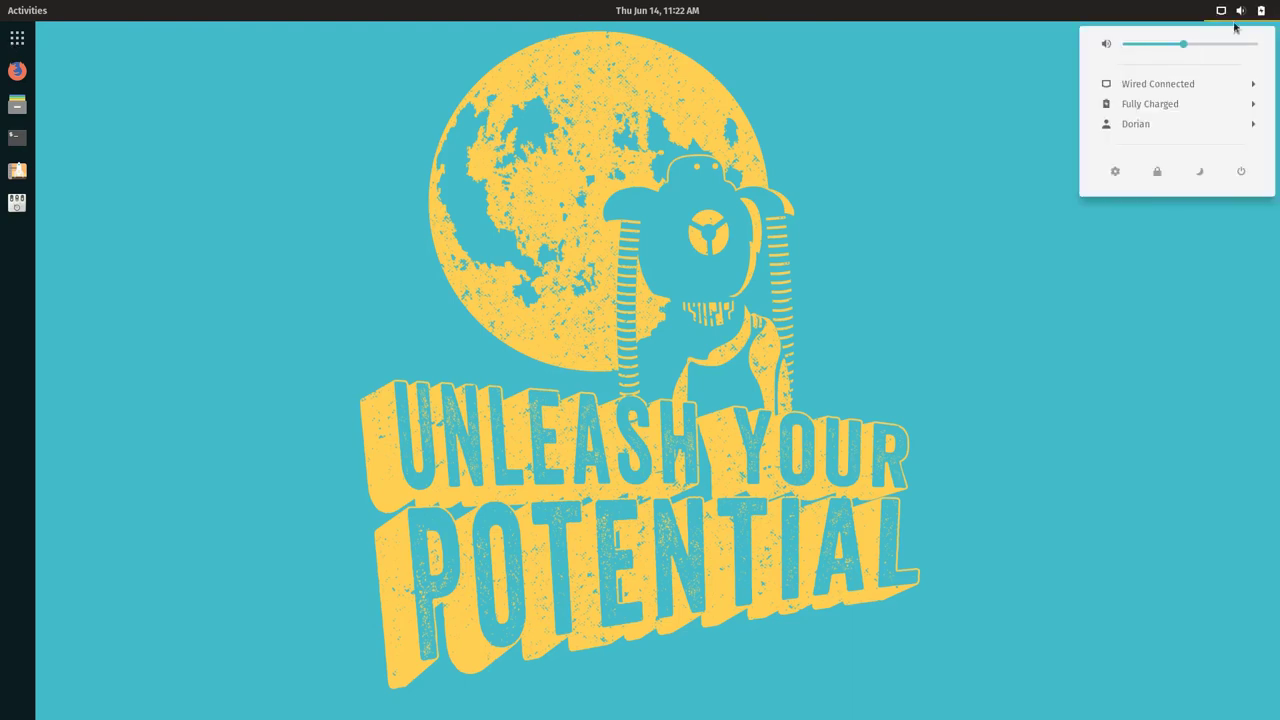
Briefly view the home folder in Files, then close it.
left_click(306, 246)
left_click(17, 104)
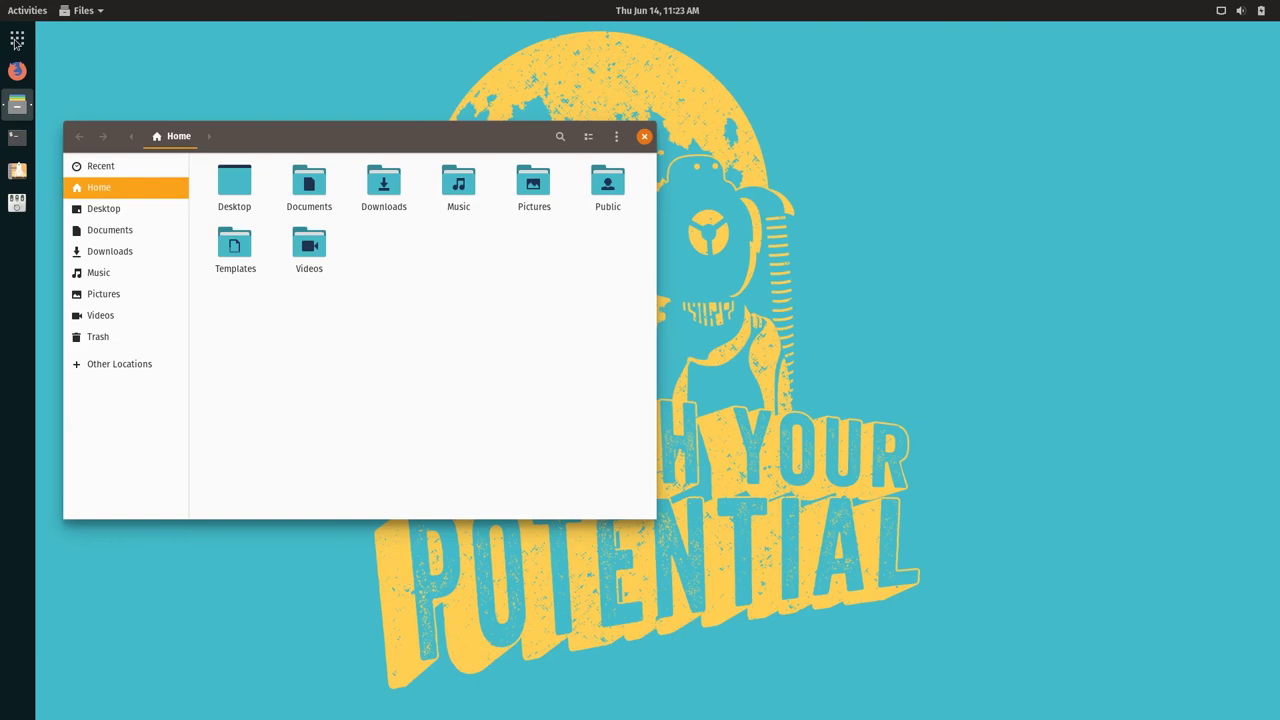
left_click(645, 137)
Power off the Pop!_OS virtual machine from the system menu.
left_click(1240, 10)
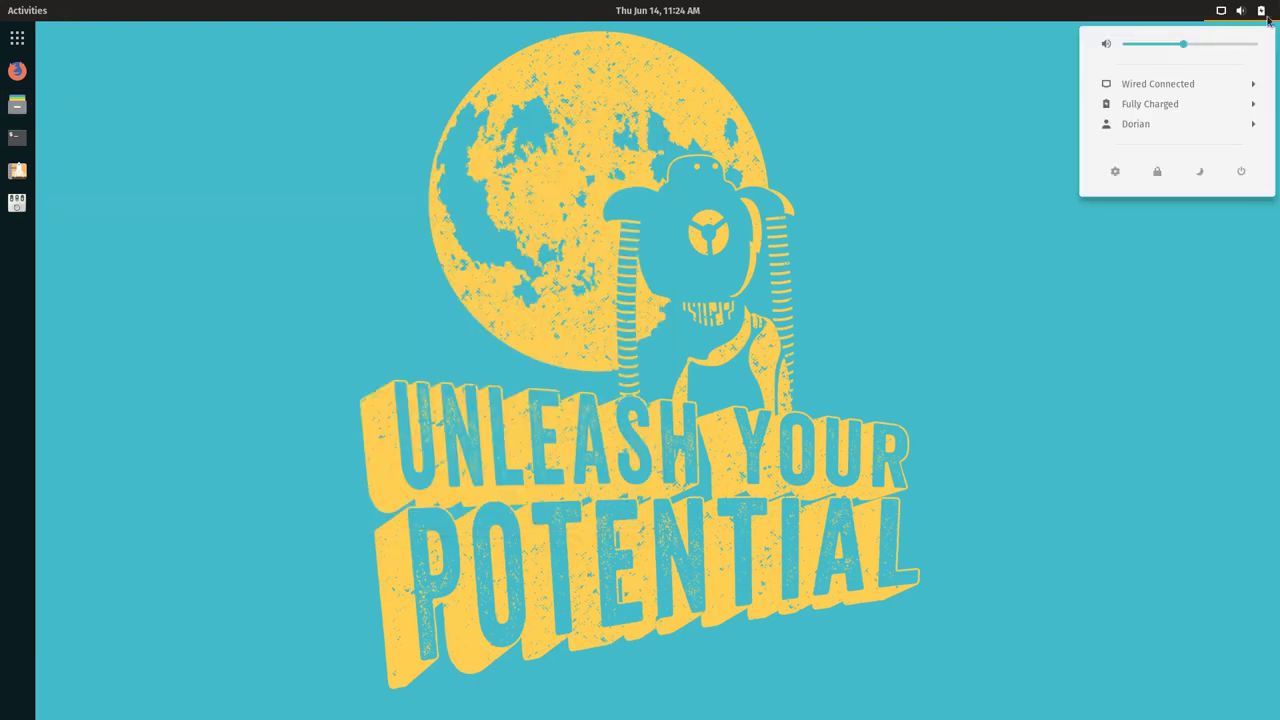
left_click(1239, 172)
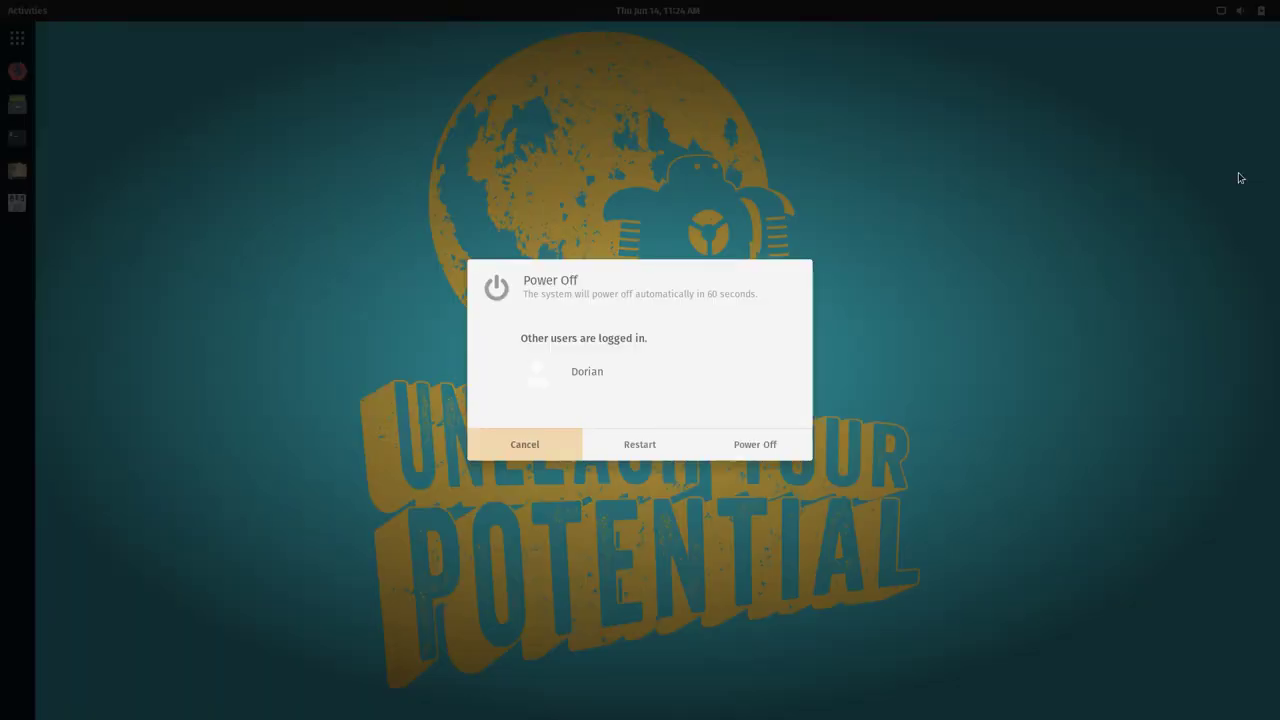
left_click(755, 444)
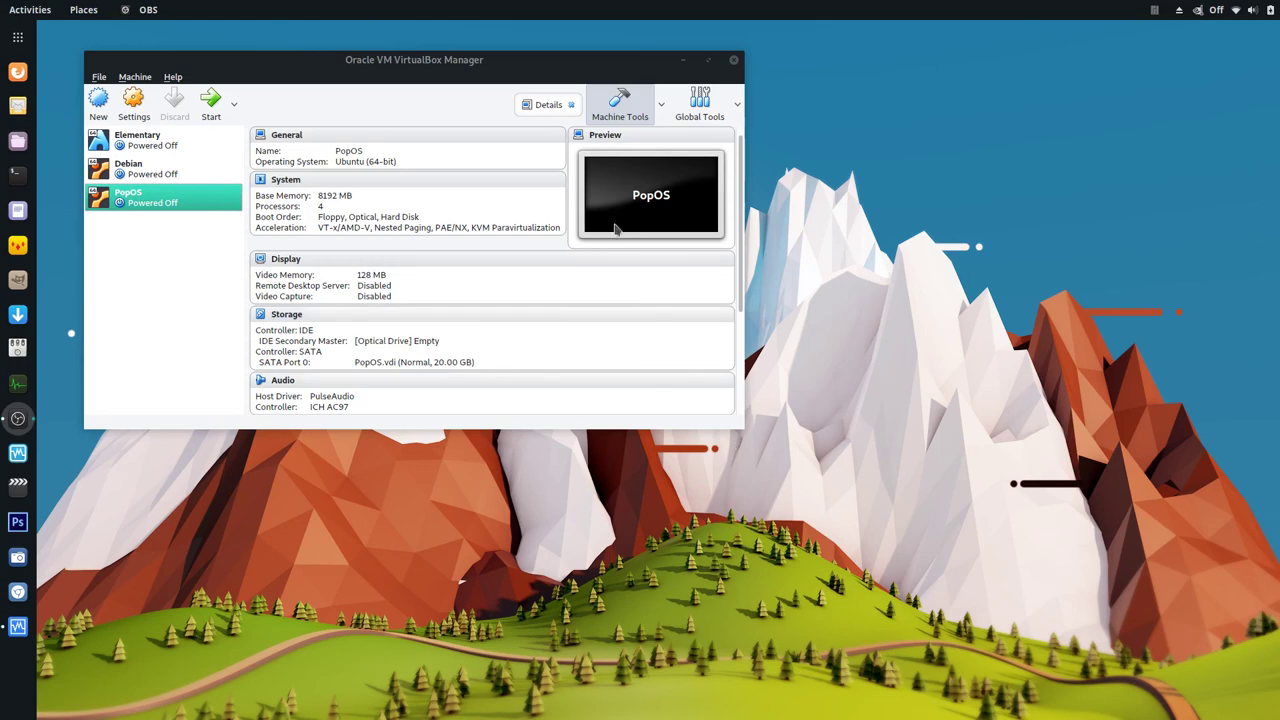
Close VirtualBox Manager now that PopOS shows Powered Off.
left_click(734, 60)
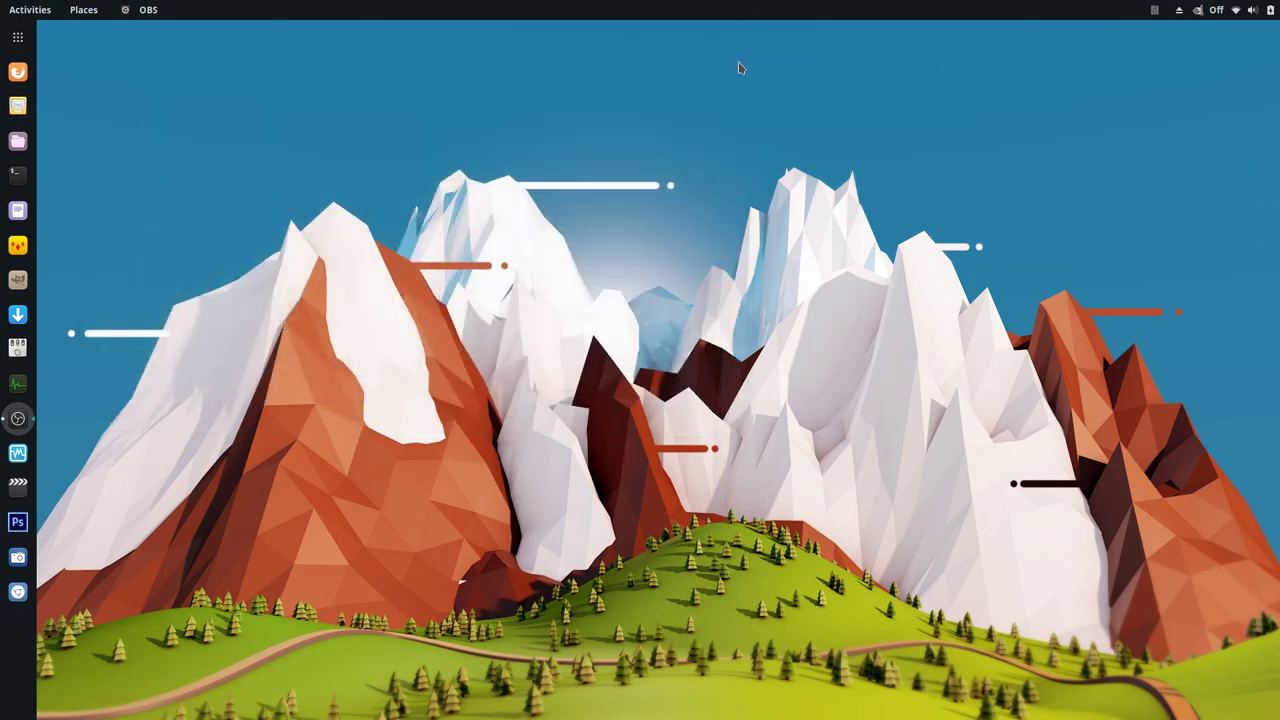